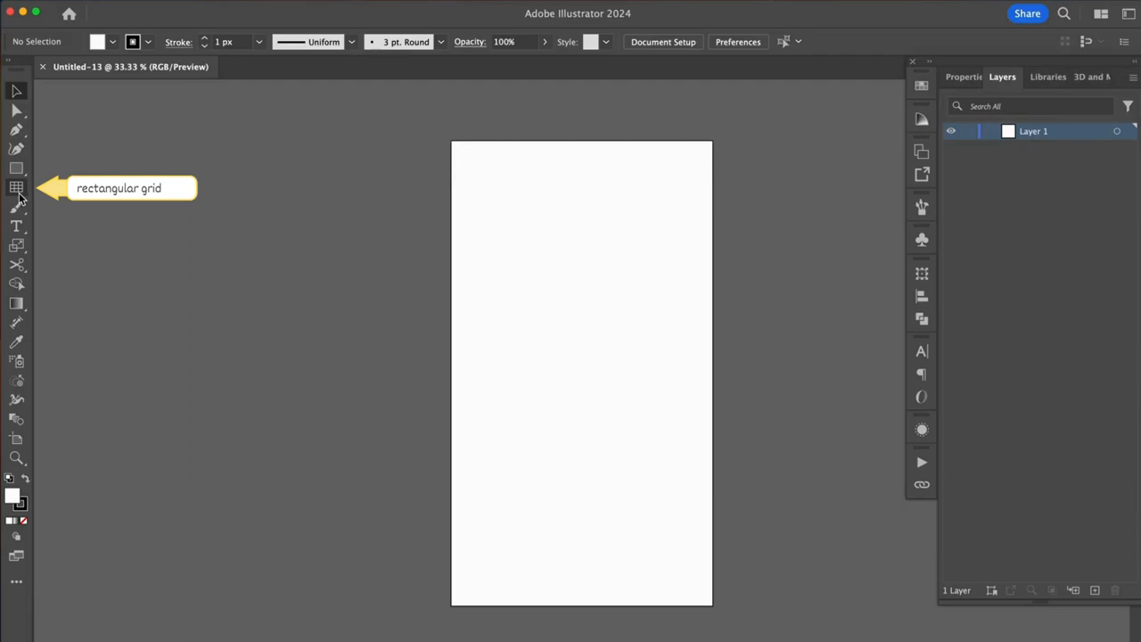
- Create a 2000 × 2000 px rectangular grid with 100 horizontal and 100 vertical dividers
click(16, 584)
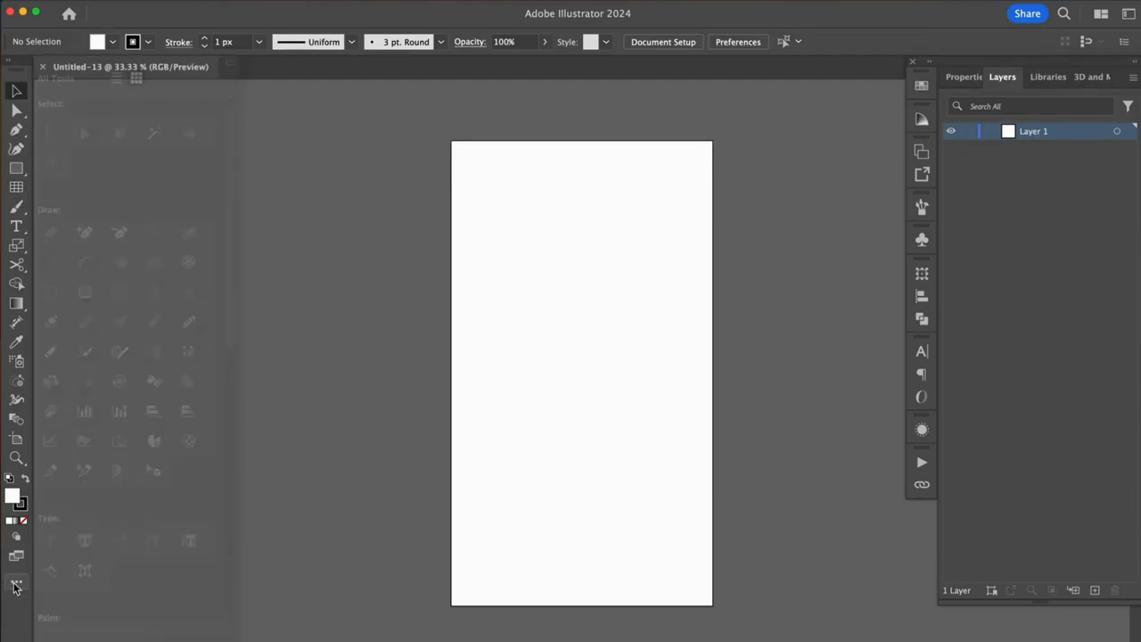
click(16, 186)
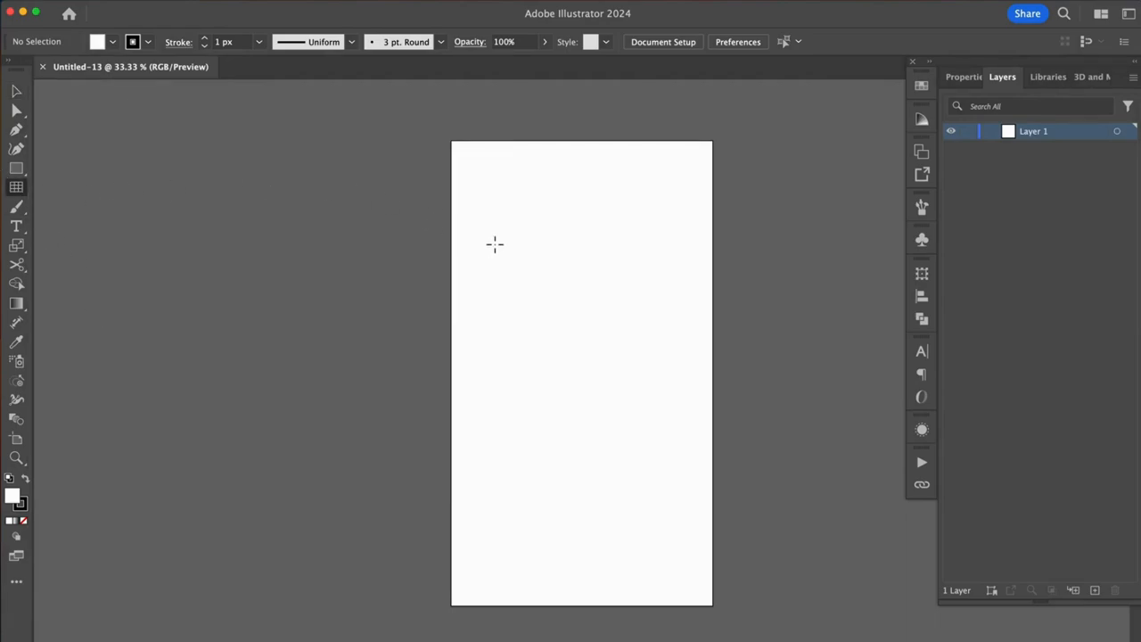
click(495, 243)
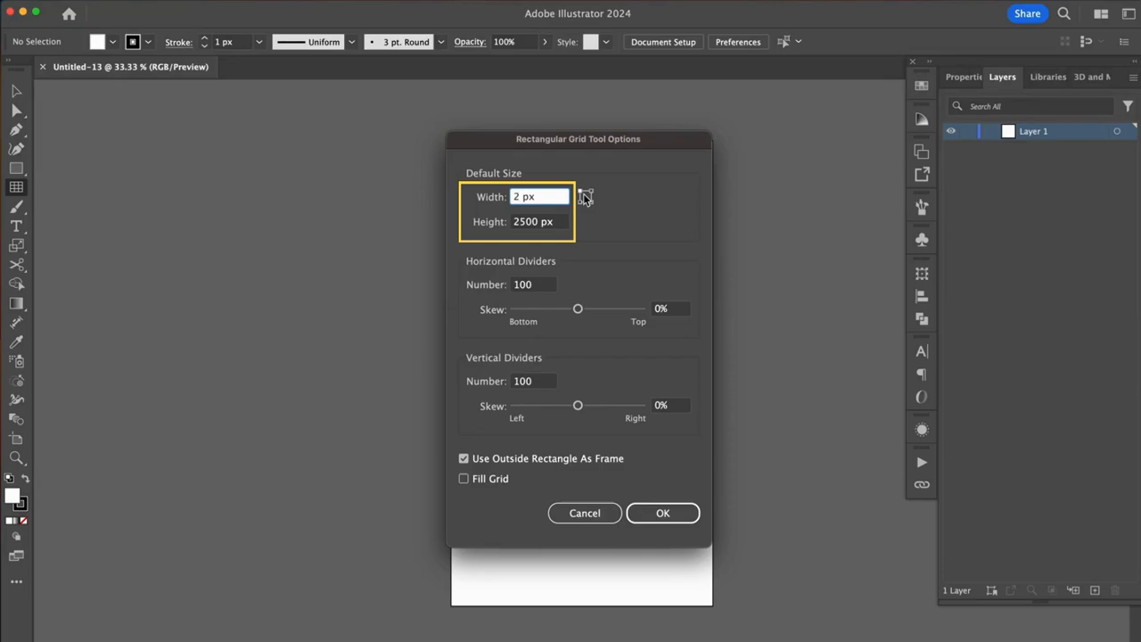
text(000)
click(539, 227)
text(2)
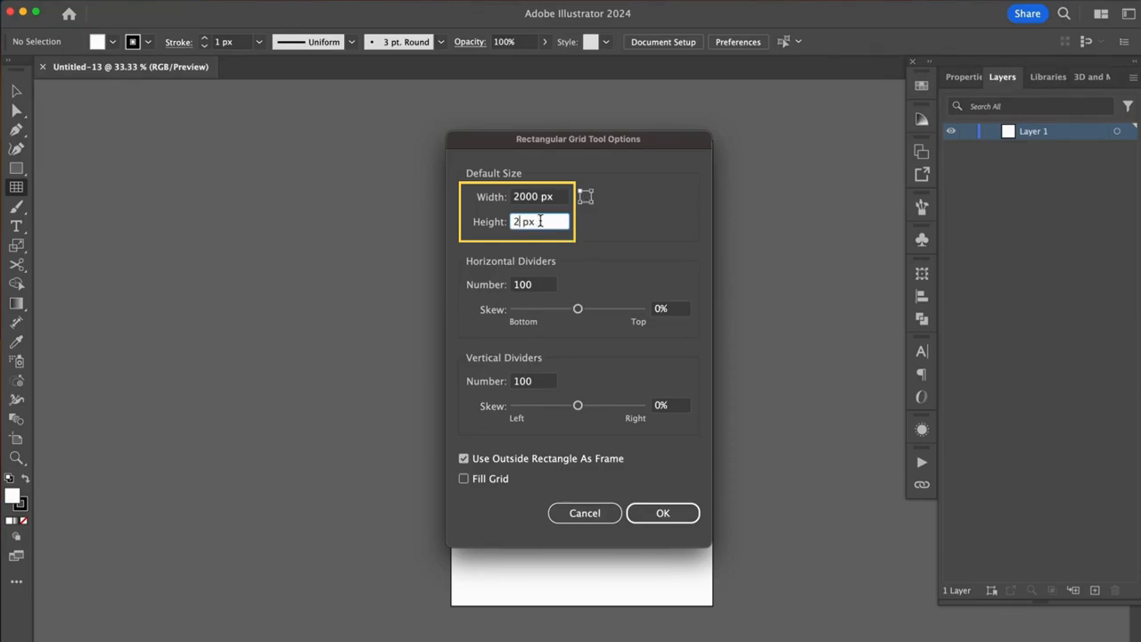
text(000)
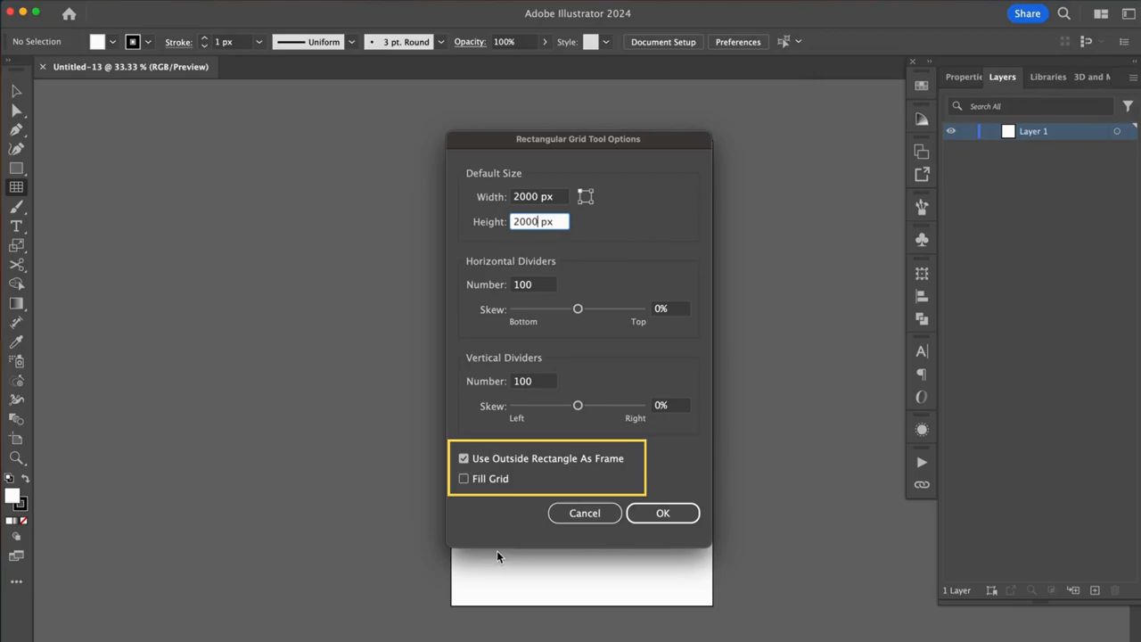
click(662, 512)
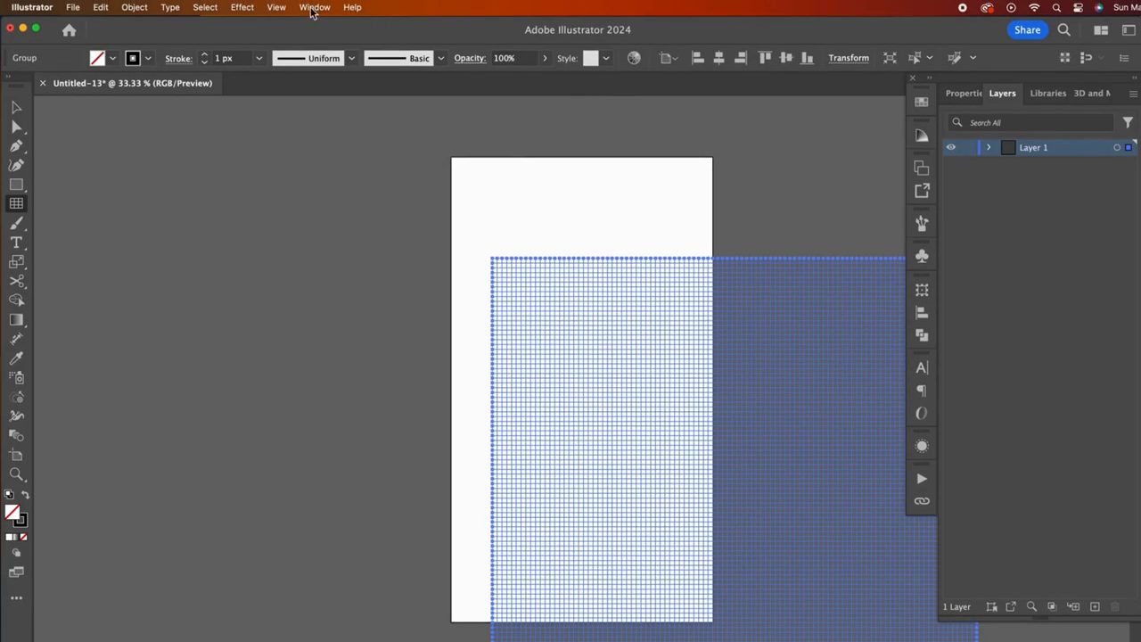
- Via the Transform panel, reduce the grid's height to 86.602% (about 1732 px)
click(314, 7)
scroll(379, 250, down, 3)
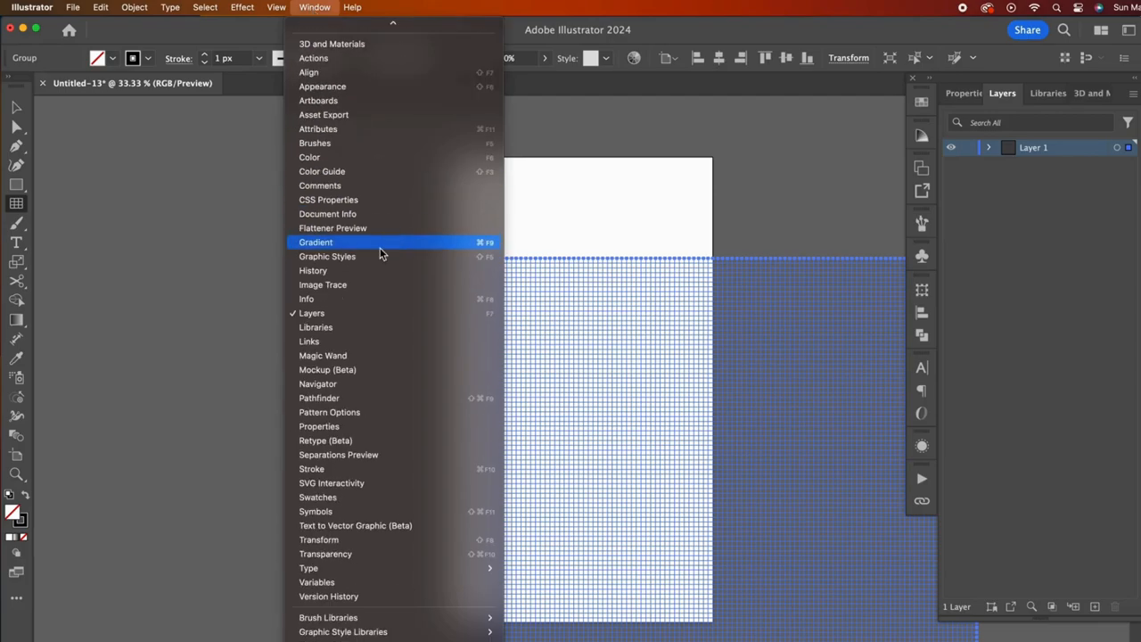
click(423, 544)
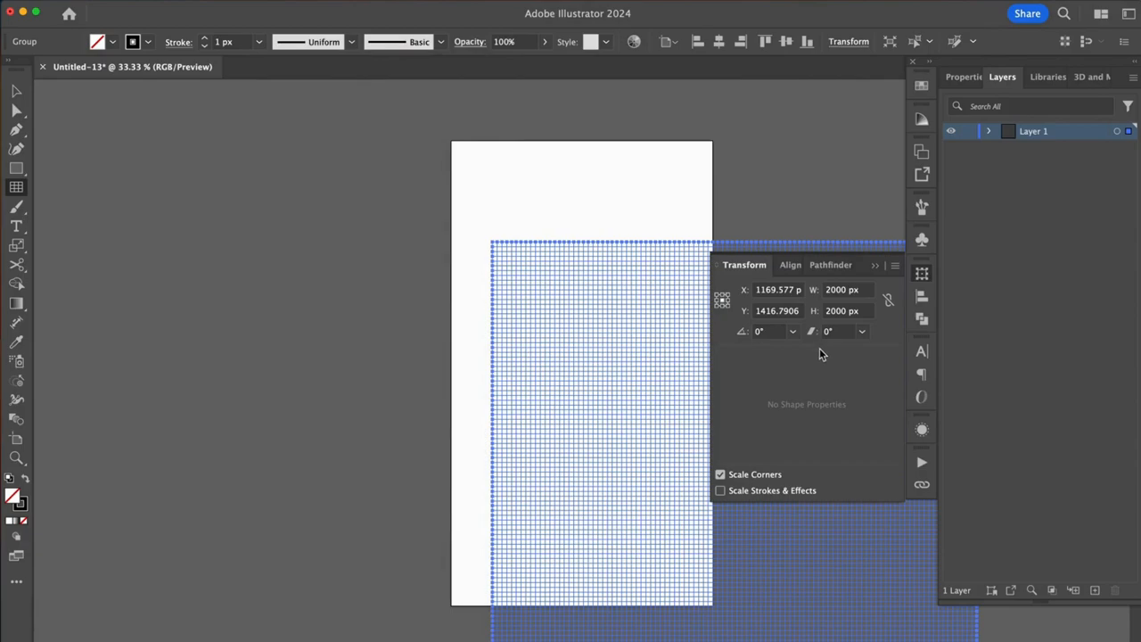
click(842, 310)
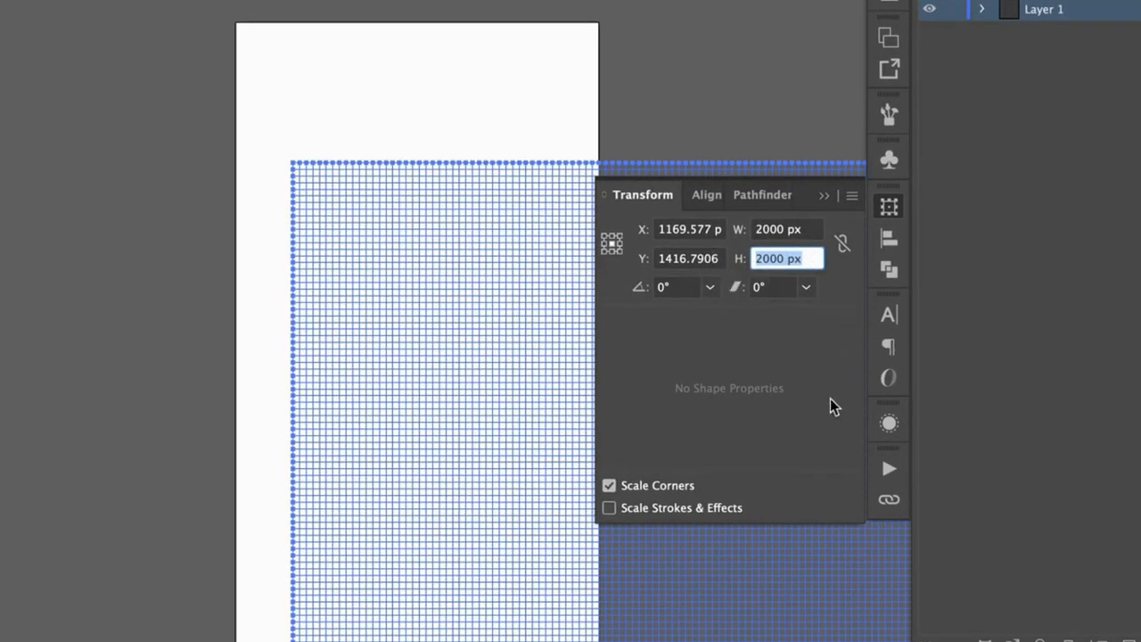
text(86.602)
key(Return)
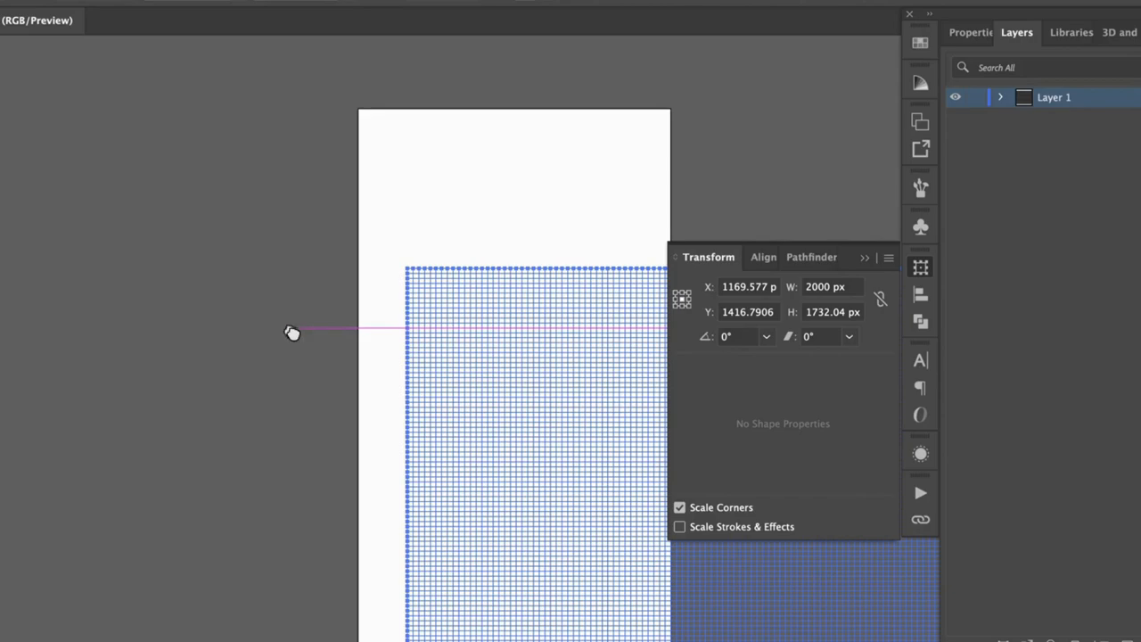
drag(291, 331, 192, 219)
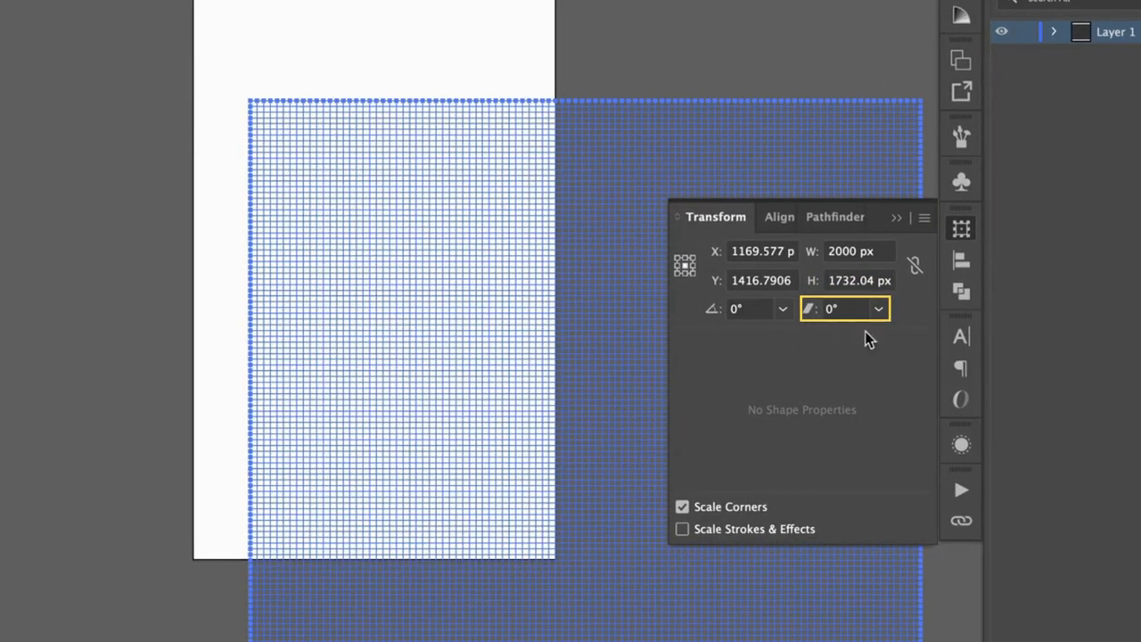
- Shear the grid by 30° and rotate it -30° to sit at 330°, forming an isometric diamond
click(879, 310)
click(904, 531)
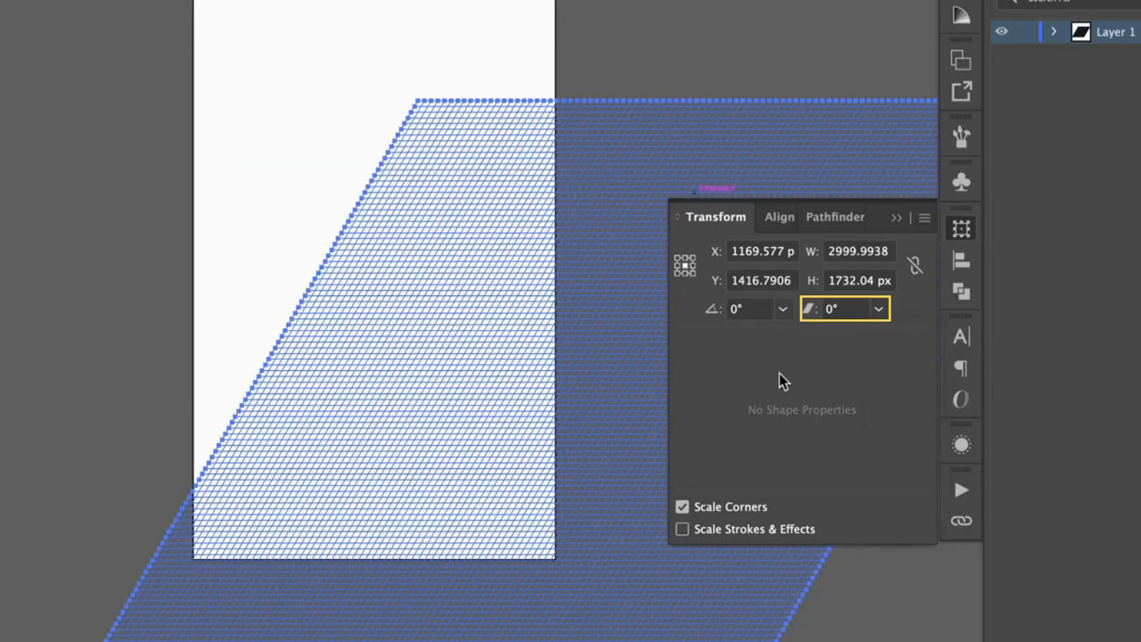
click(754, 310)
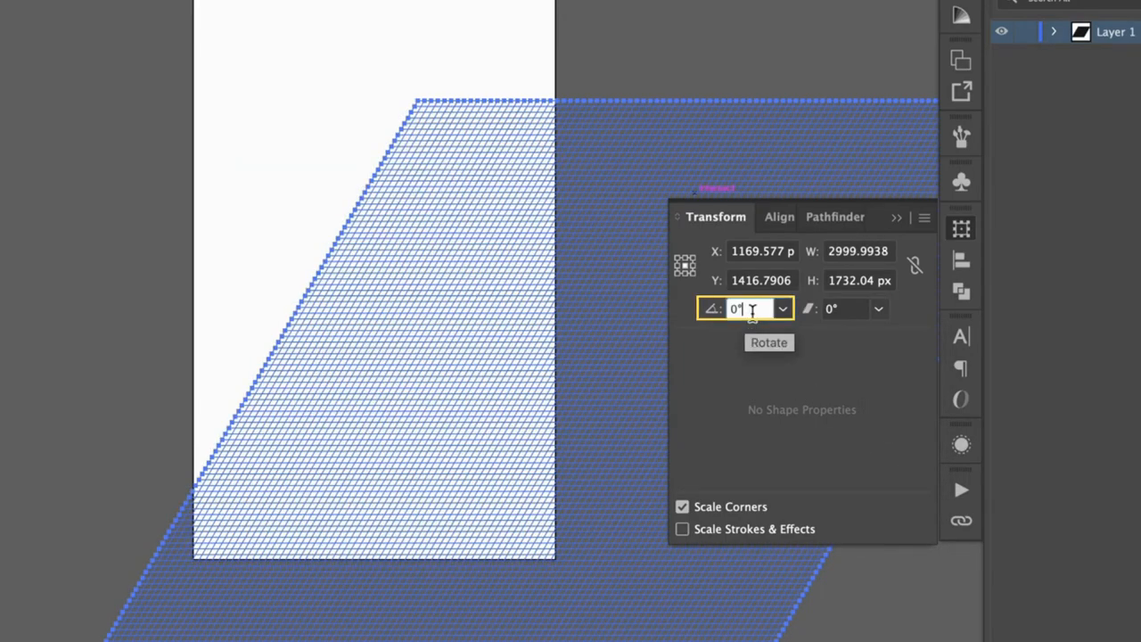
text(-3)
key(Return)
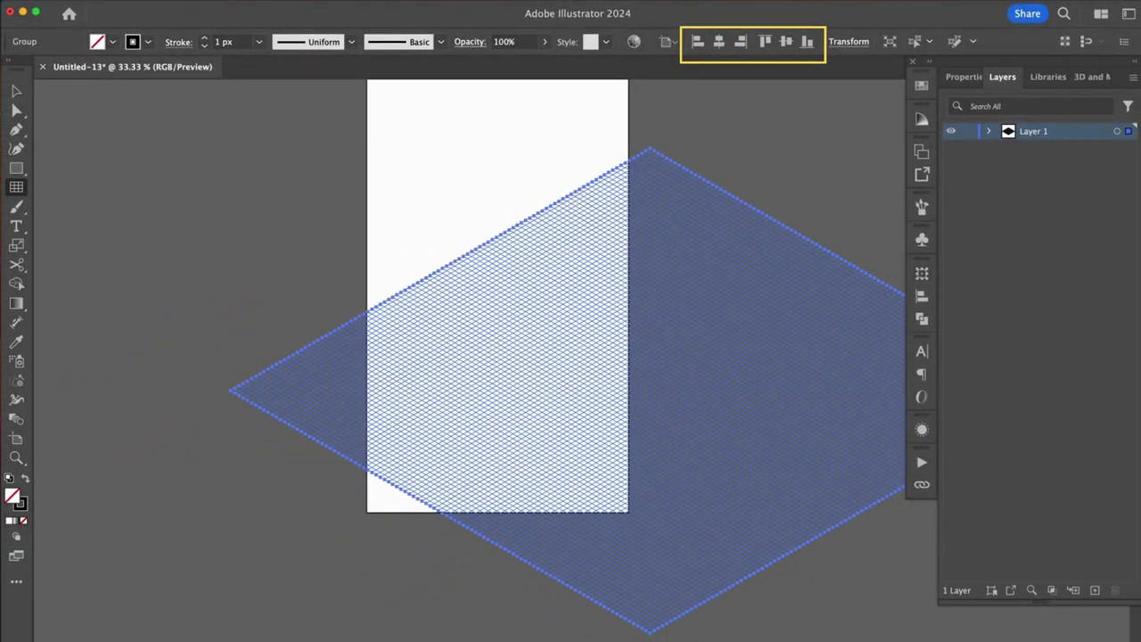
- Align the grid to the artboard's horizontal and vertical centre, reposition it, and deselect
click(16, 90)
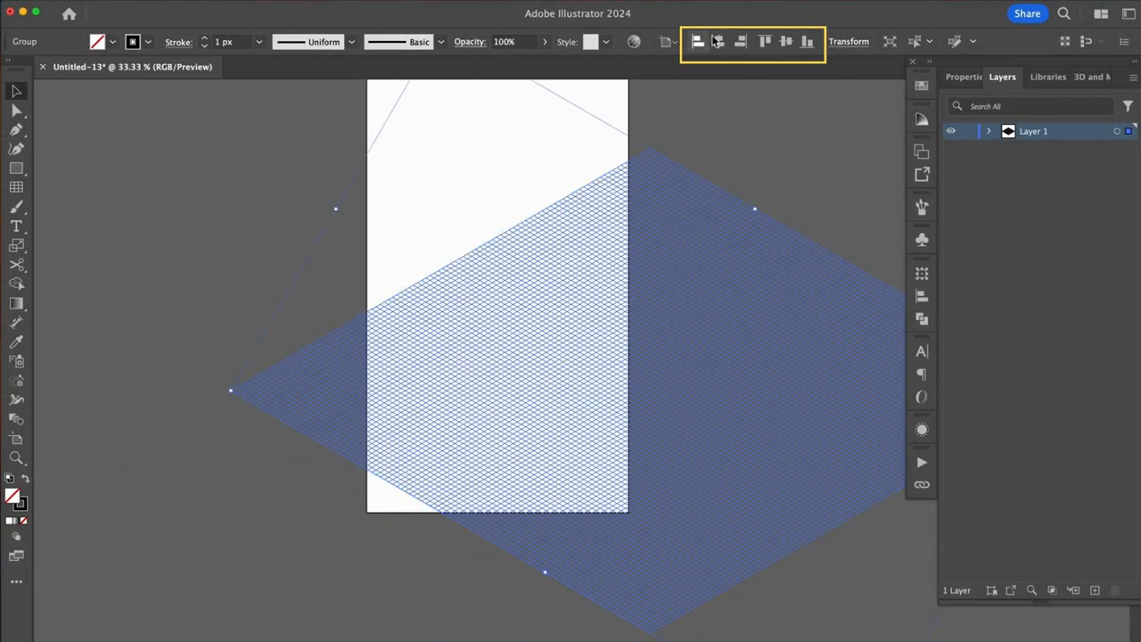
click(719, 42)
click(786, 42)
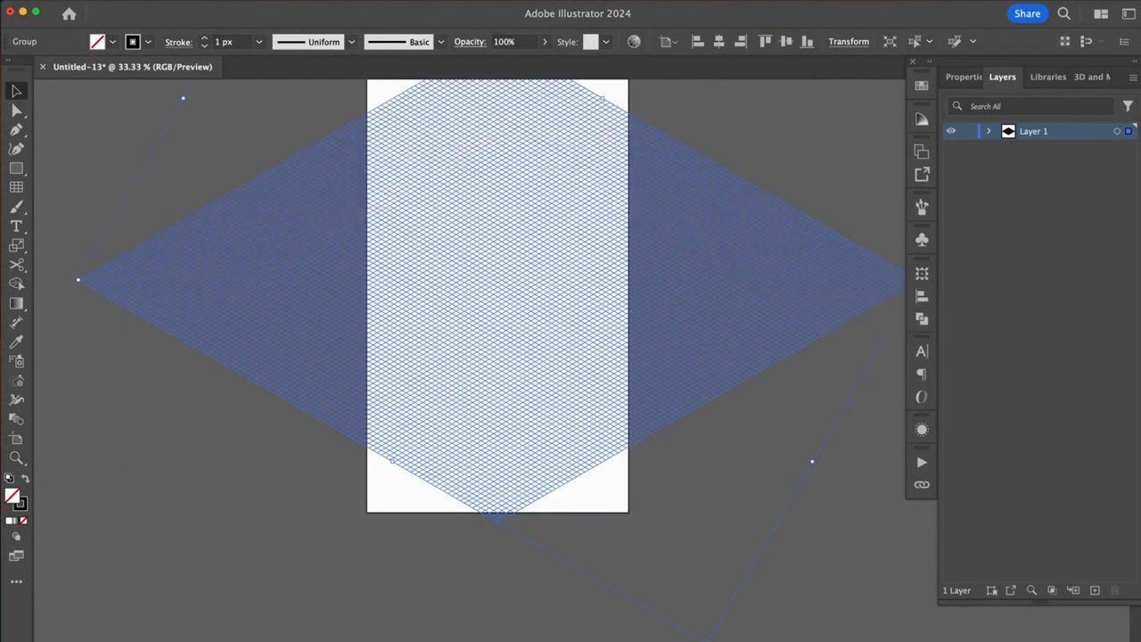
key(ctrl+minus)
mouse_move(267, 373)
mouse_down()
mouse_move(602, 409)
mouse_move(199, 378)
mouse_move(579, 437)
mouse_move(592, 427)
mouse_up()
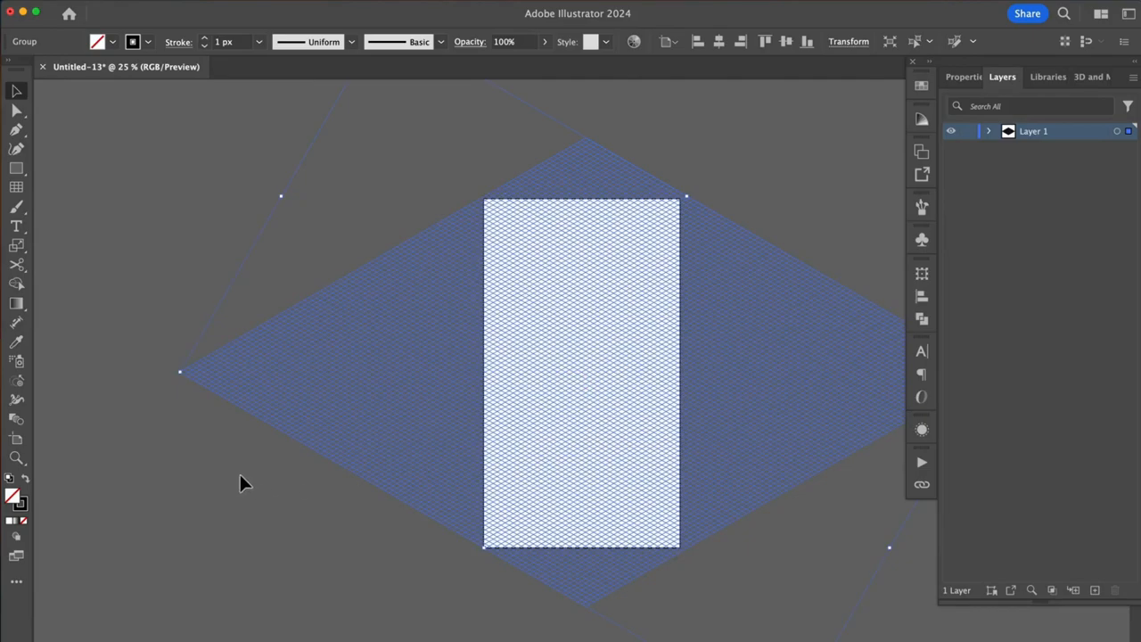
click(384, 568)
- Draw an artboard-sized rectangle and make it a clipping mask over the grid
click(16, 169)
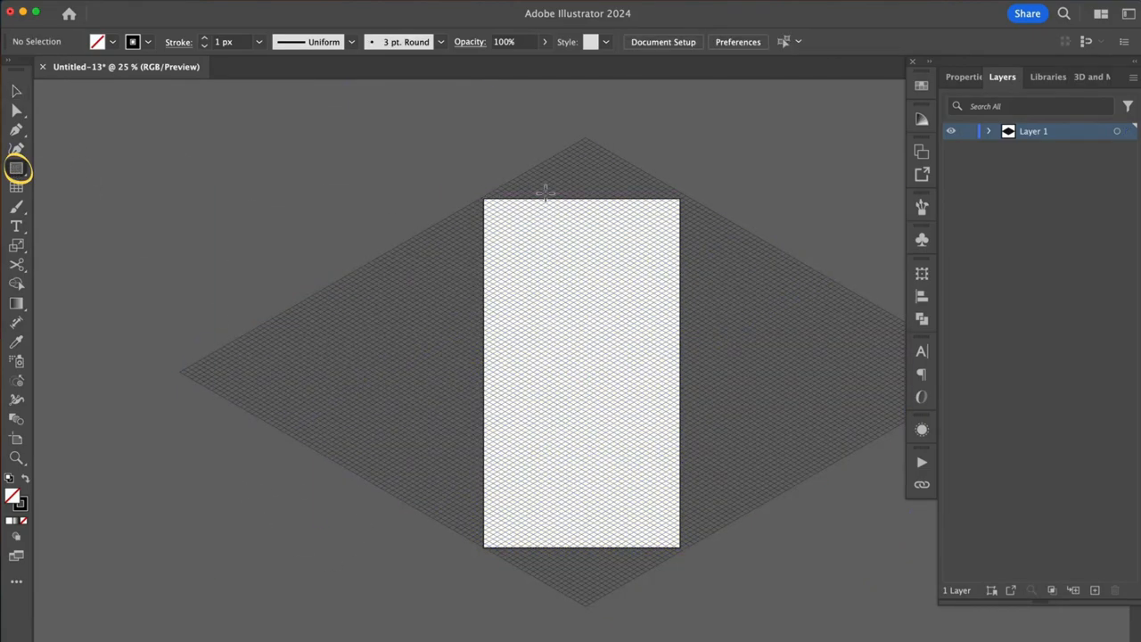
drag(484, 198, 681, 546)
key(v)
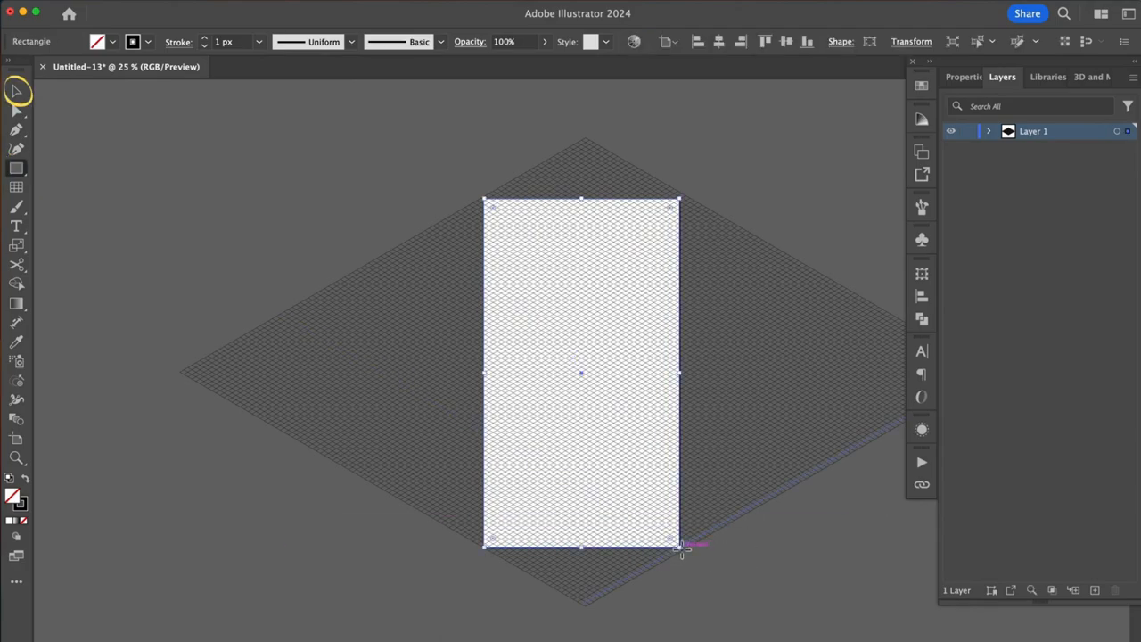
key(super+a)
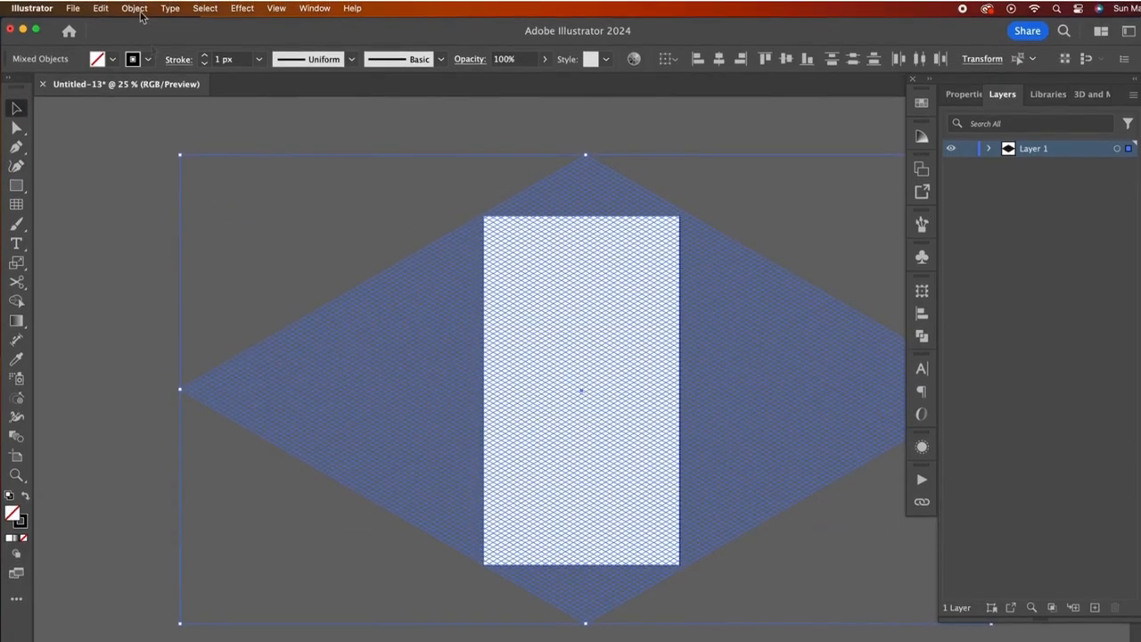
click(135, 9)
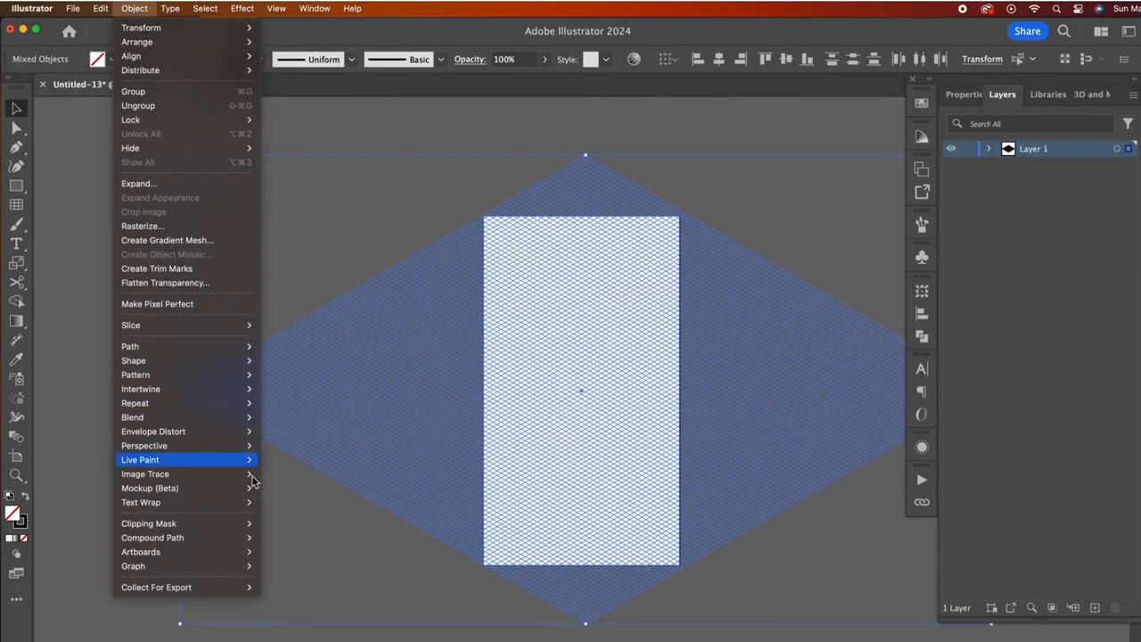
mouse_move(149, 523)
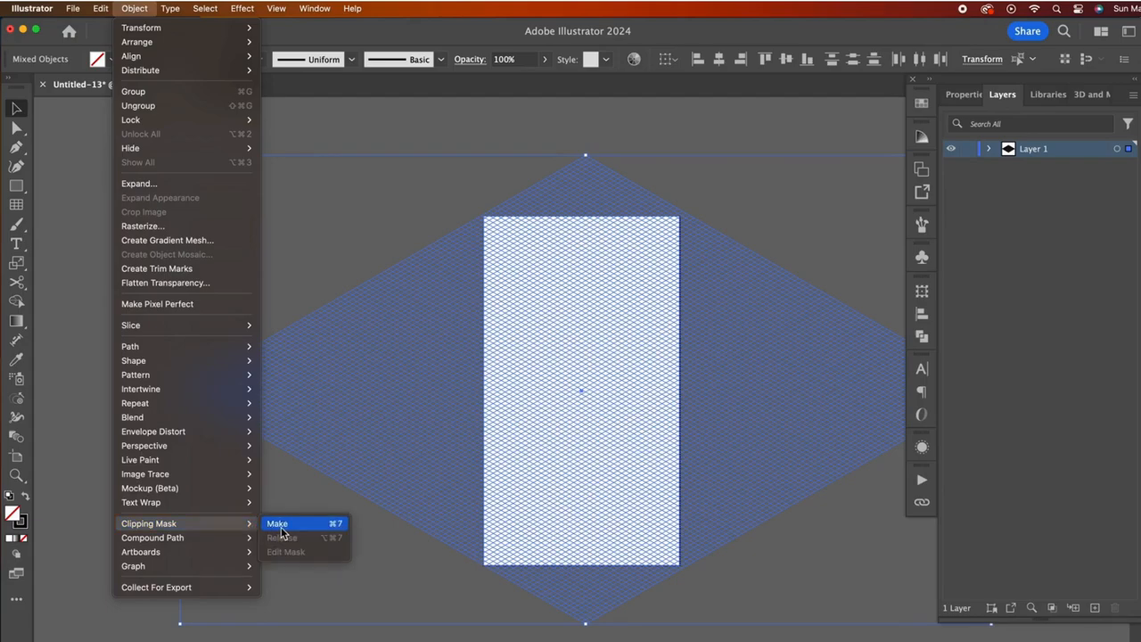
click(281, 528)
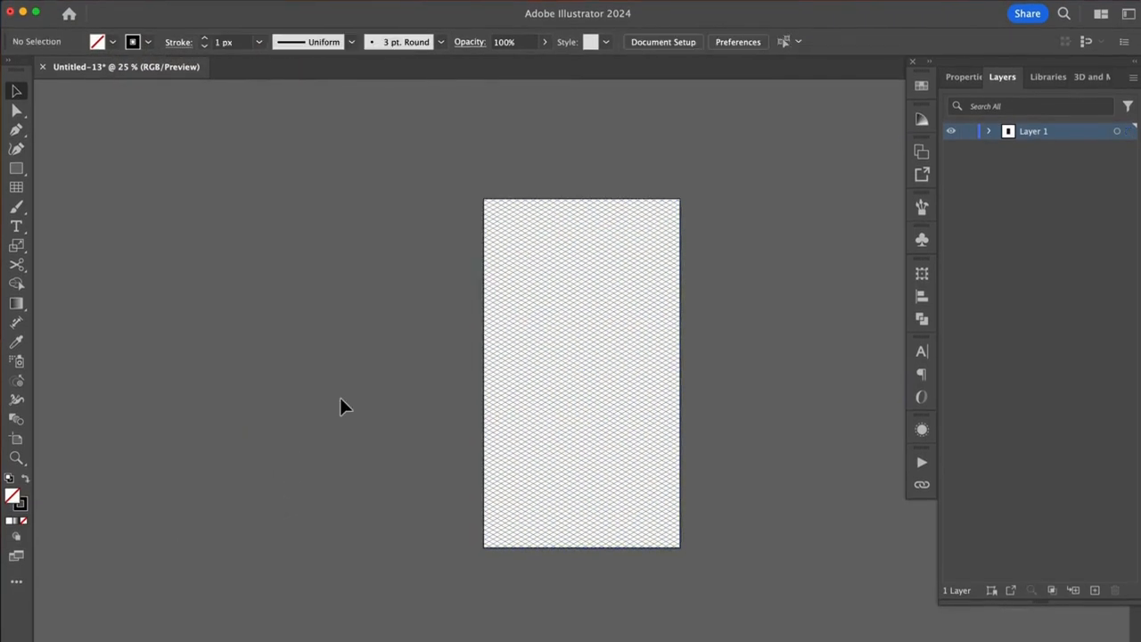
- Lower the clipped grid's opacity to 44% and deselect it
click(611, 430)
click(588, 42)
drag(583, 57, 555, 56)
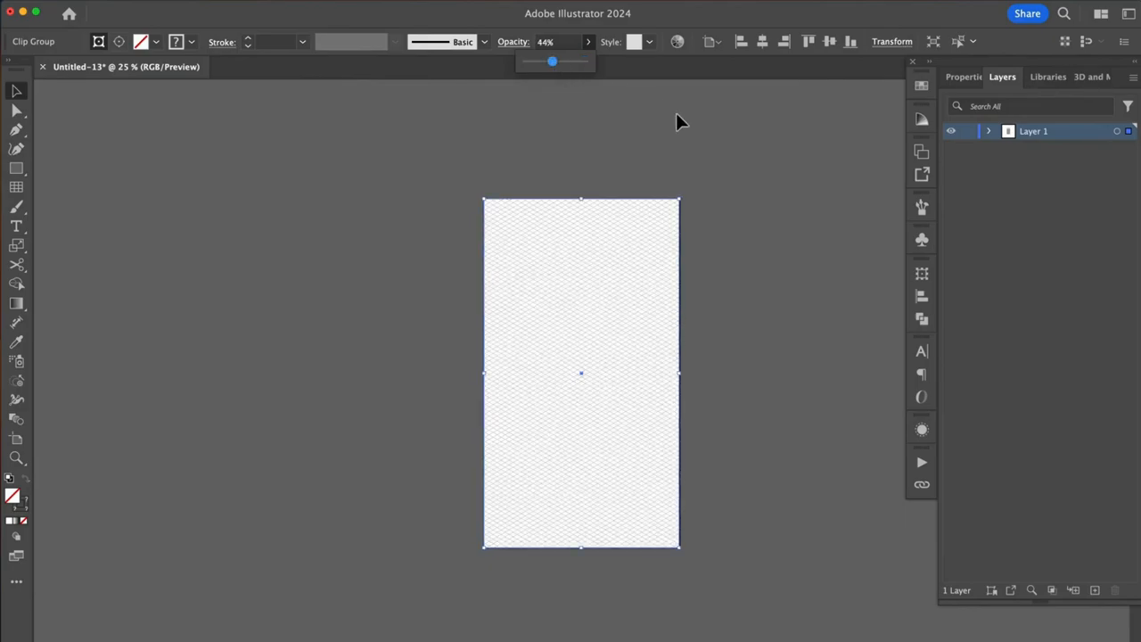
click(675, 112)
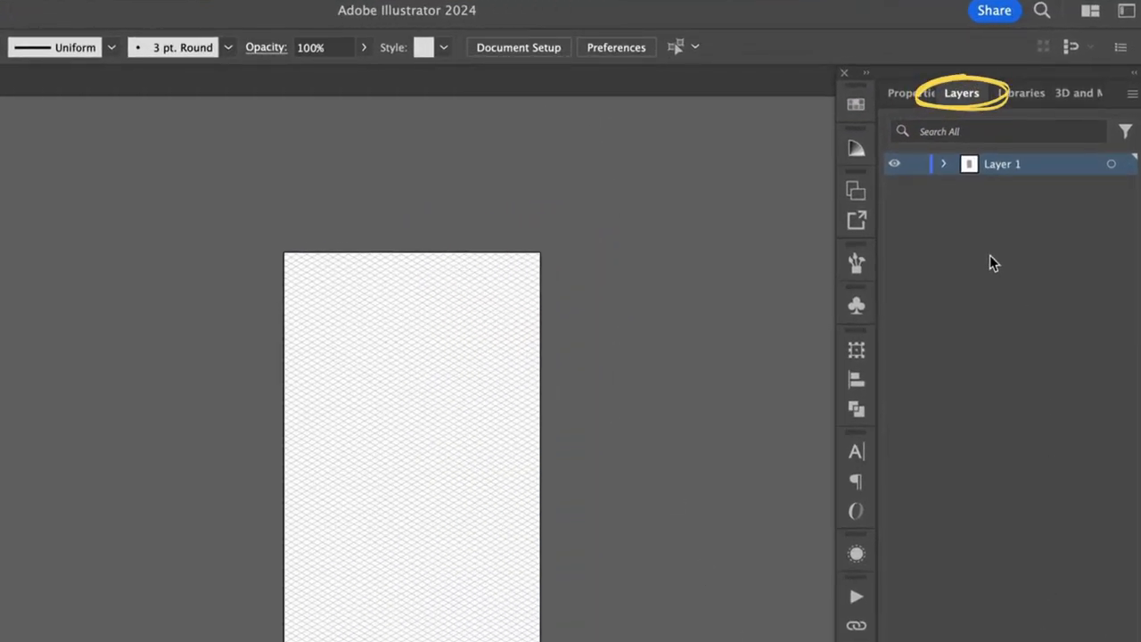
- Rename the layer 'grid guide', lock it, and create a new Layer 2 above it
double_click(1004, 164)
text(d guide)
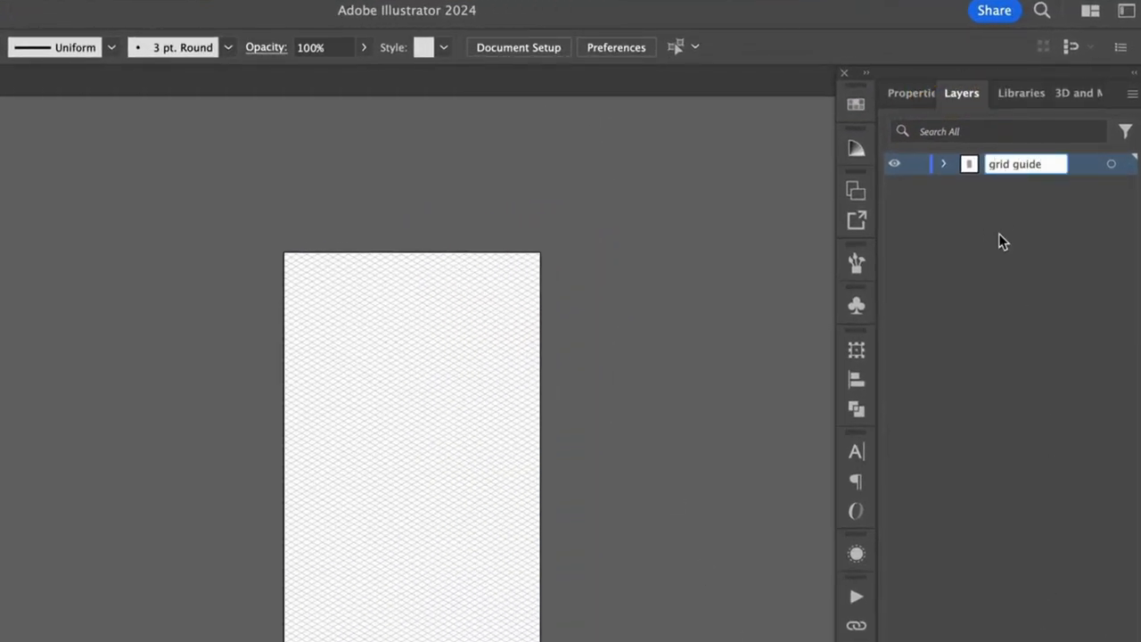
key(Return)
click(917, 164)
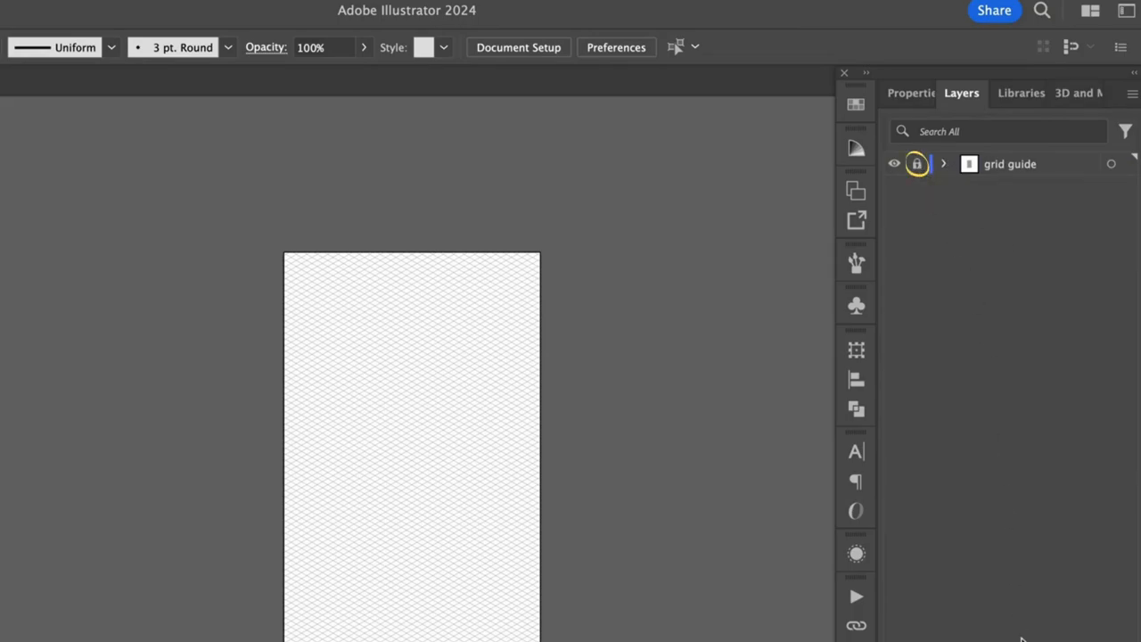
click(1105, 585)
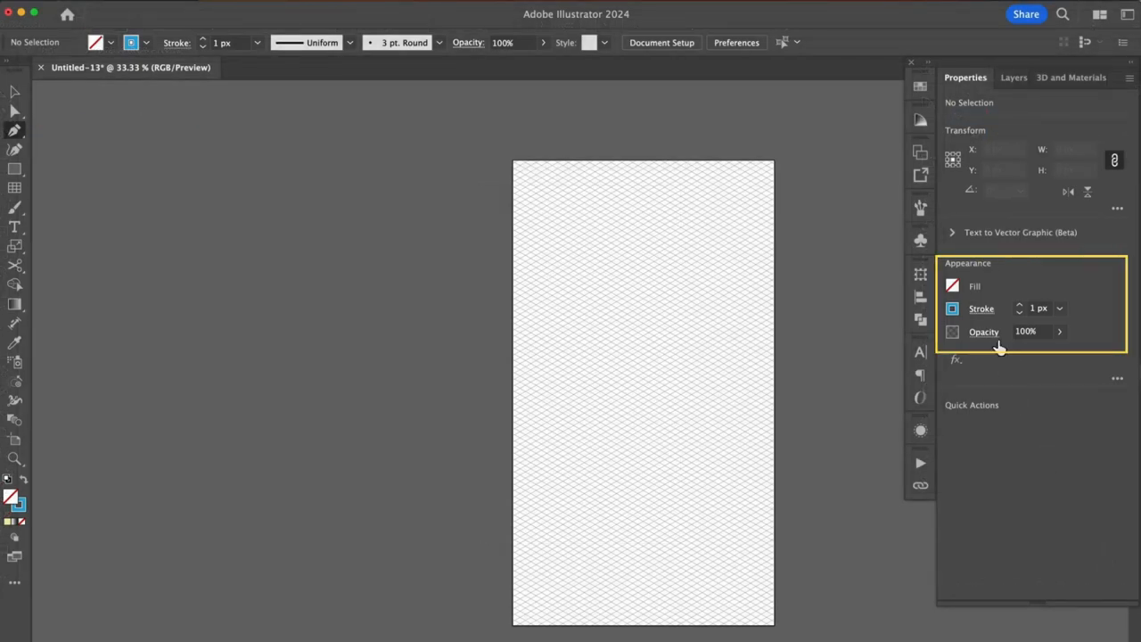
- Set Align Stroke to Inside in the stroke options, then zoom in on the artboard
click(981, 310)
click(894, 396)
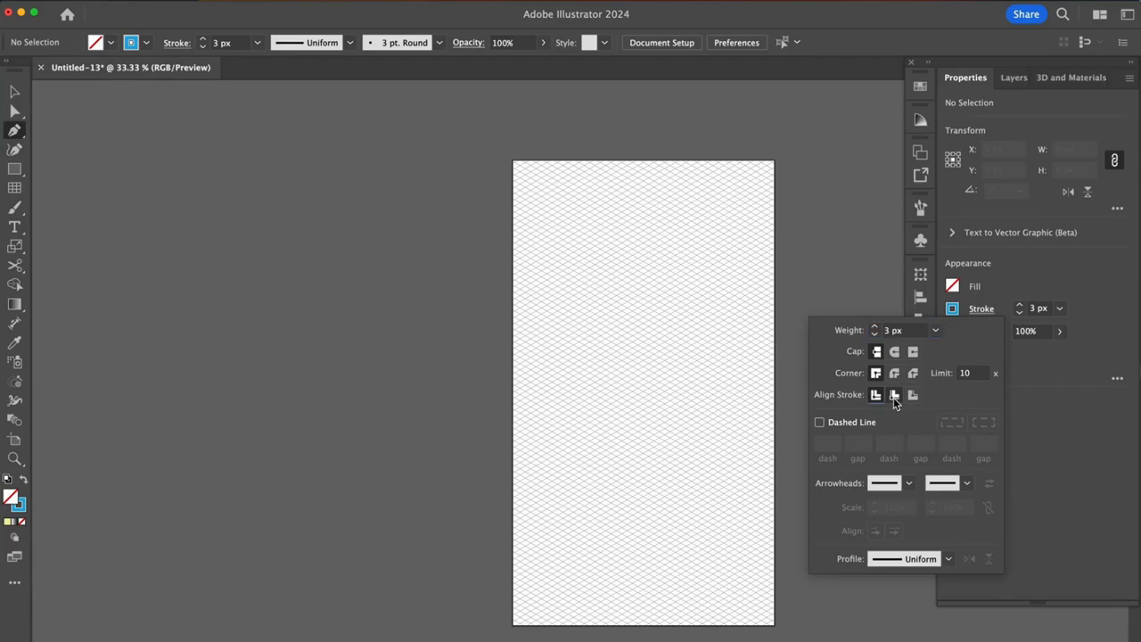
click(1037, 366)
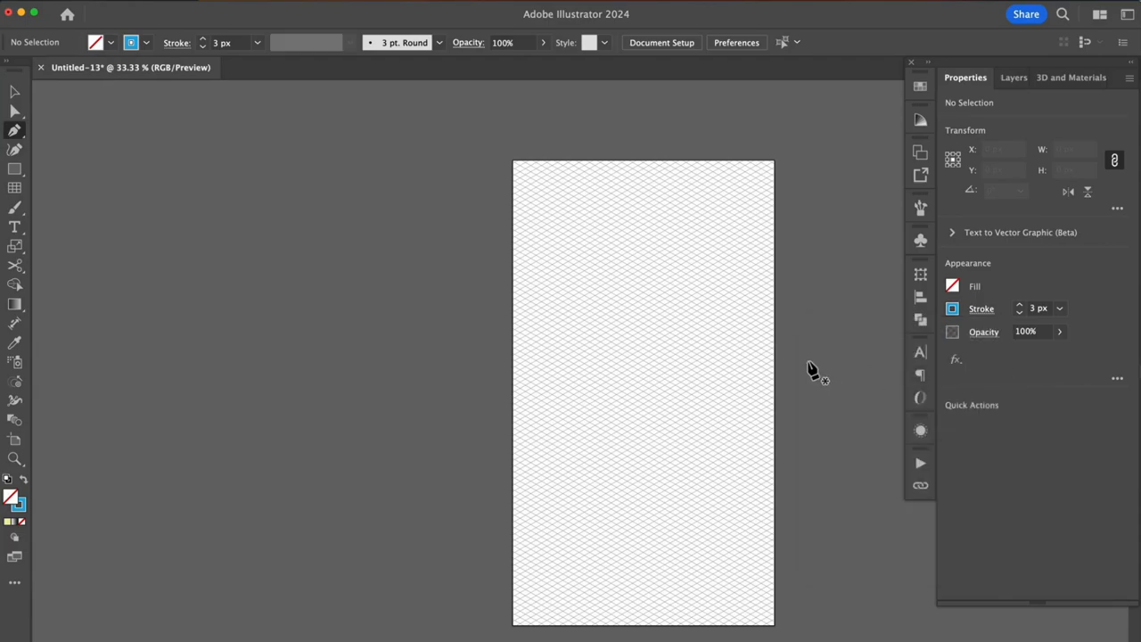
key(super+equal)
key(super+equal)
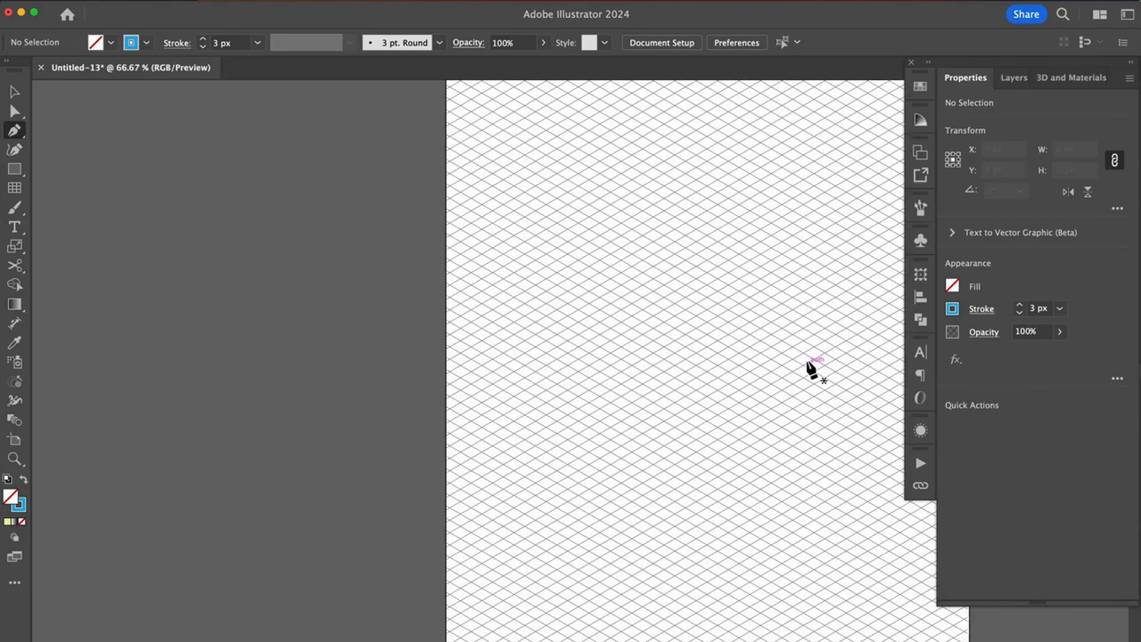
- With the Pen tool, draw the cube's bottom face and its left, back and top-left edges on grid points
click(610, 352)
click(722, 415)
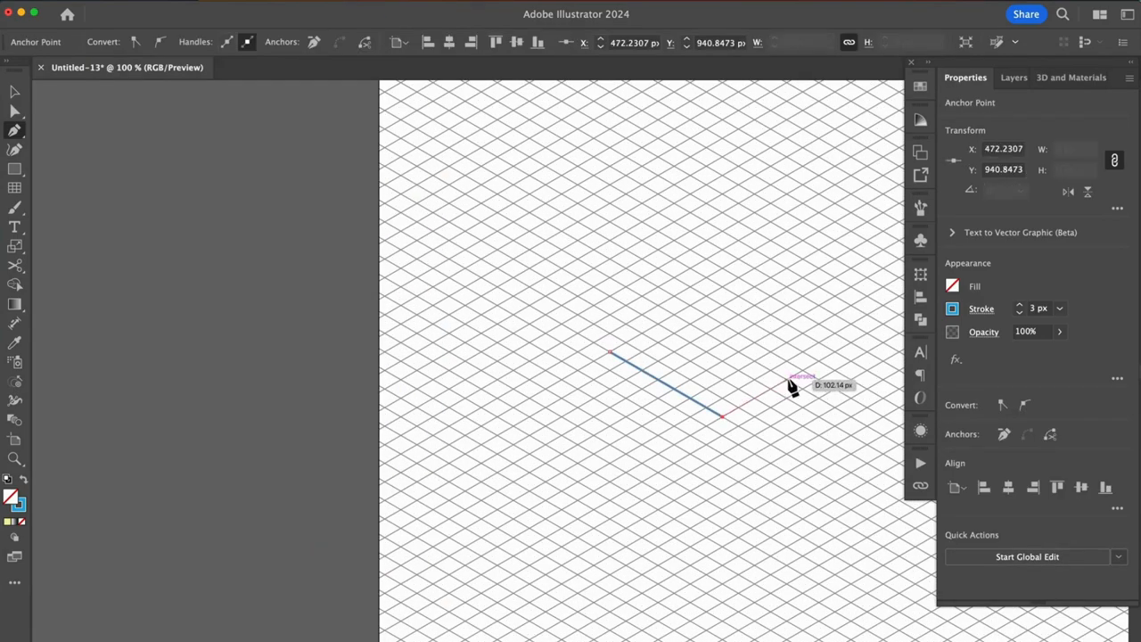
click(786, 381)
click(674, 315)
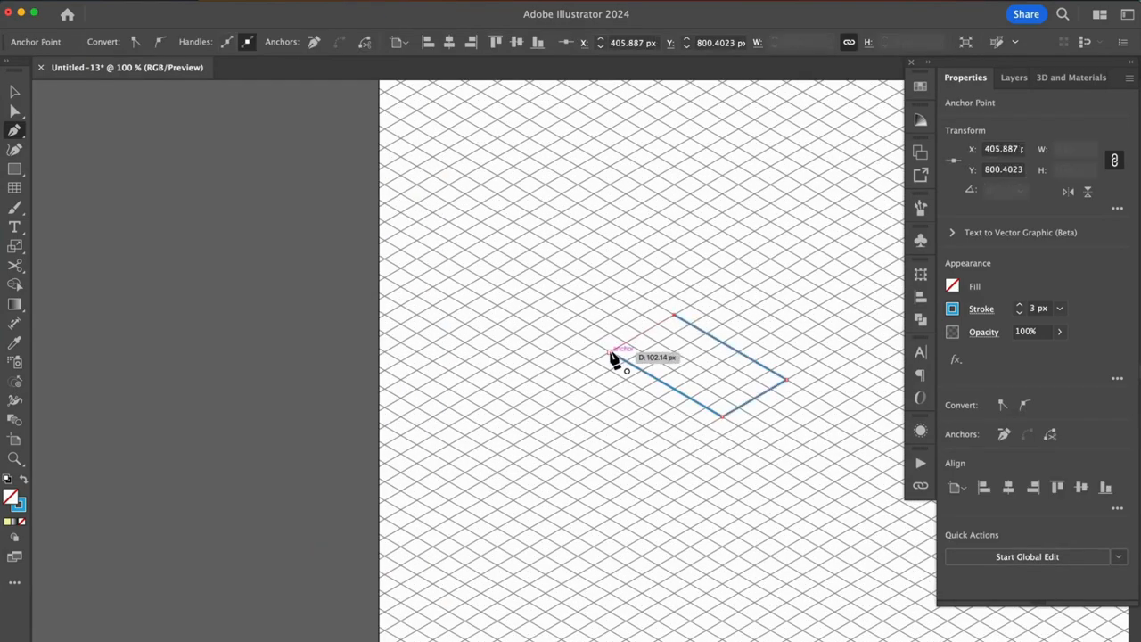
click(610, 352)
click(610, 260)
click(610, 352)
click(674, 315)
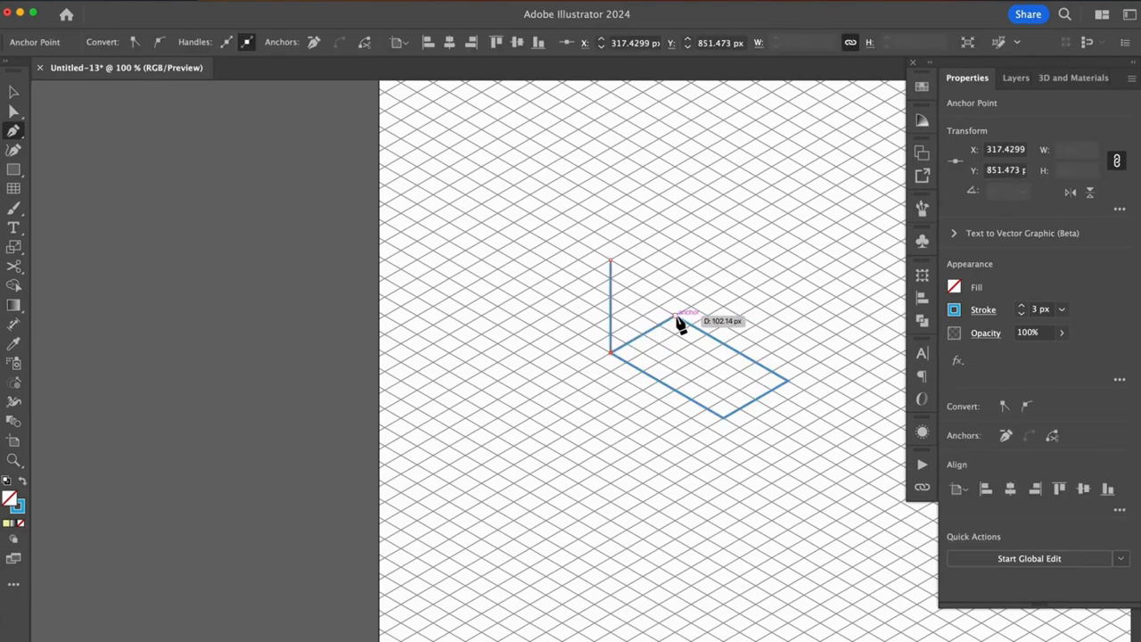
click(675, 223)
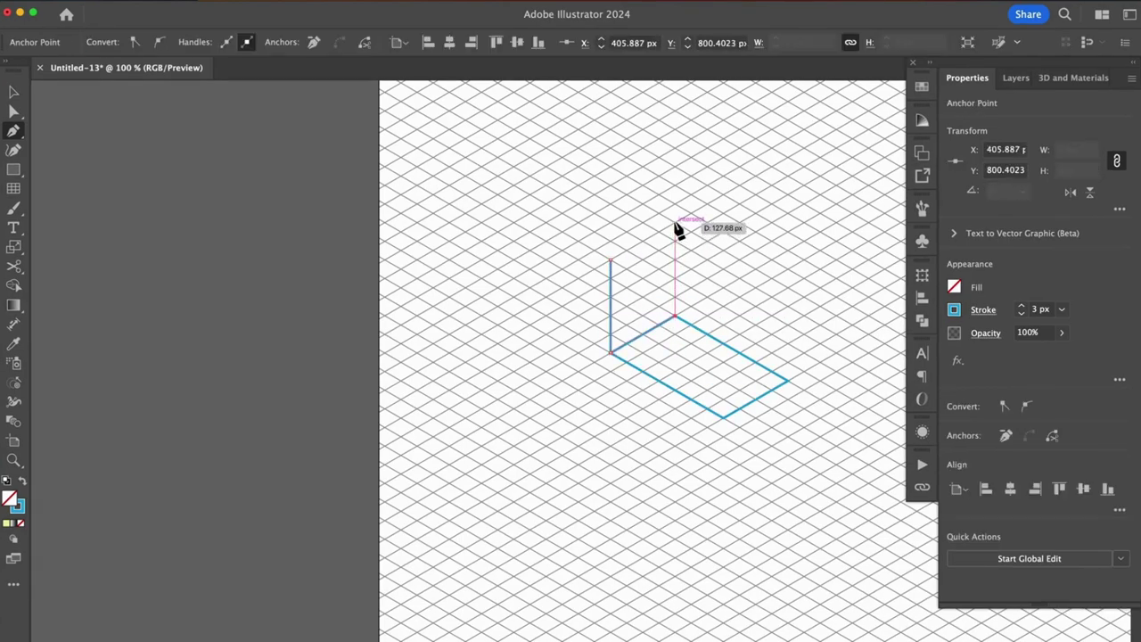
click(610, 260)
click(786, 381)
- Draw the cube's right edge, top face outline and front edges through the centre point, closing at the lower-left corner
click(787, 287)
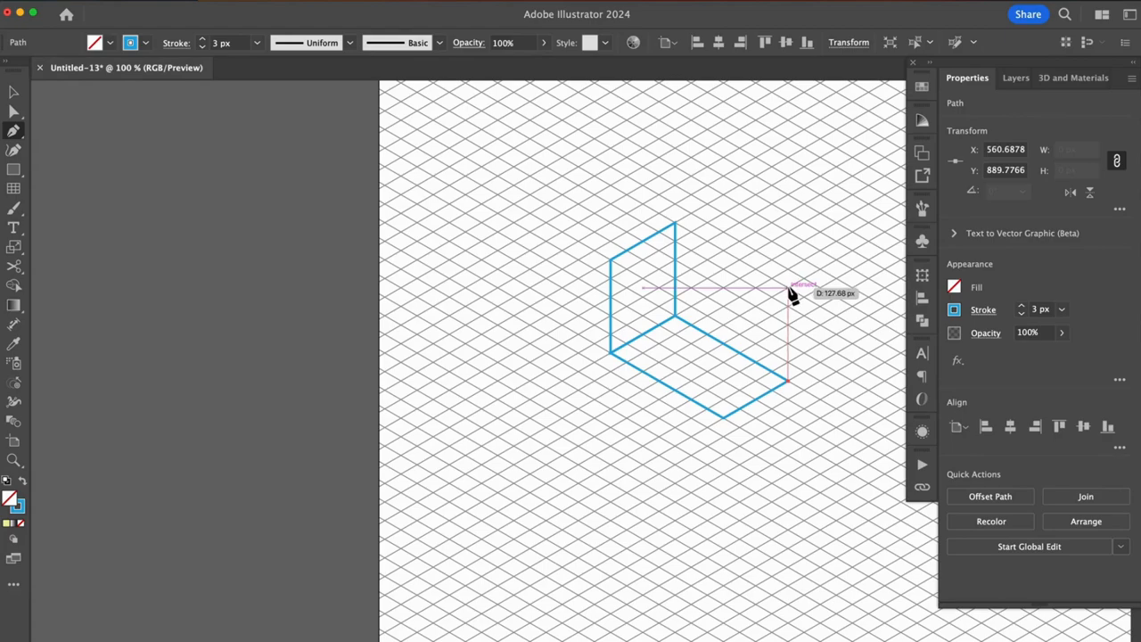
click(675, 223)
click(722, 415)
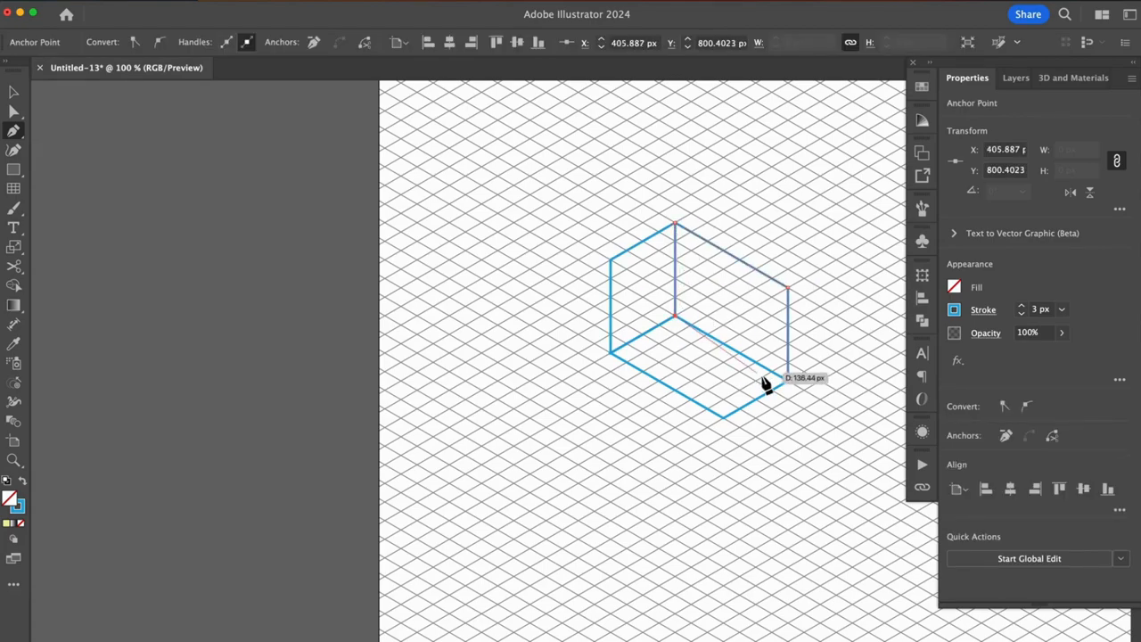
click(787, 381)
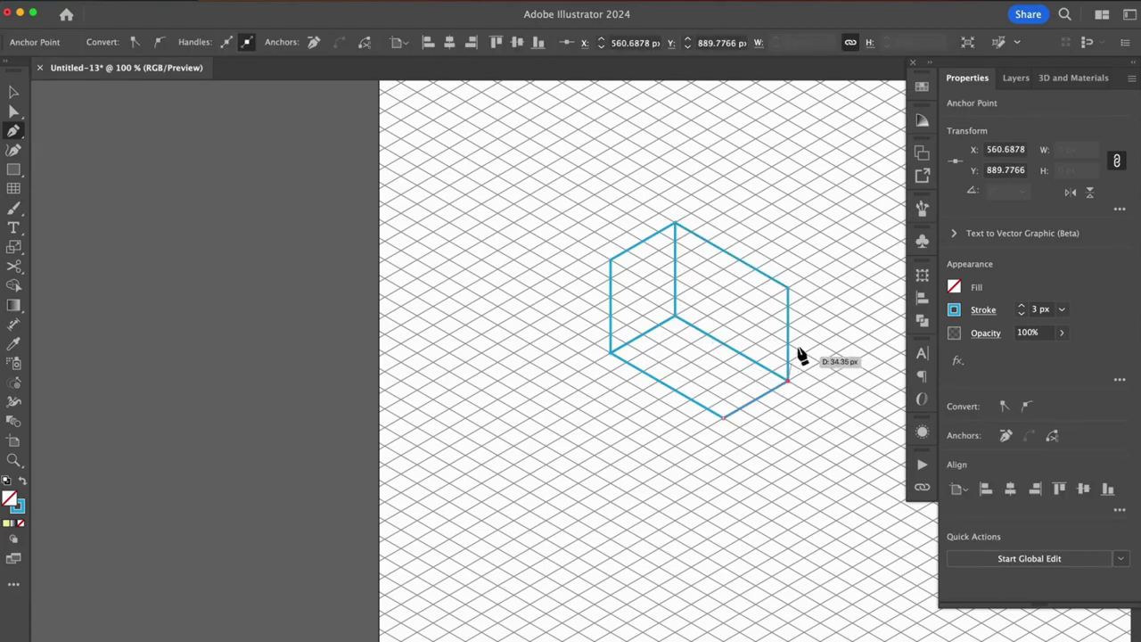
click(723, 326)
click(722, 416)
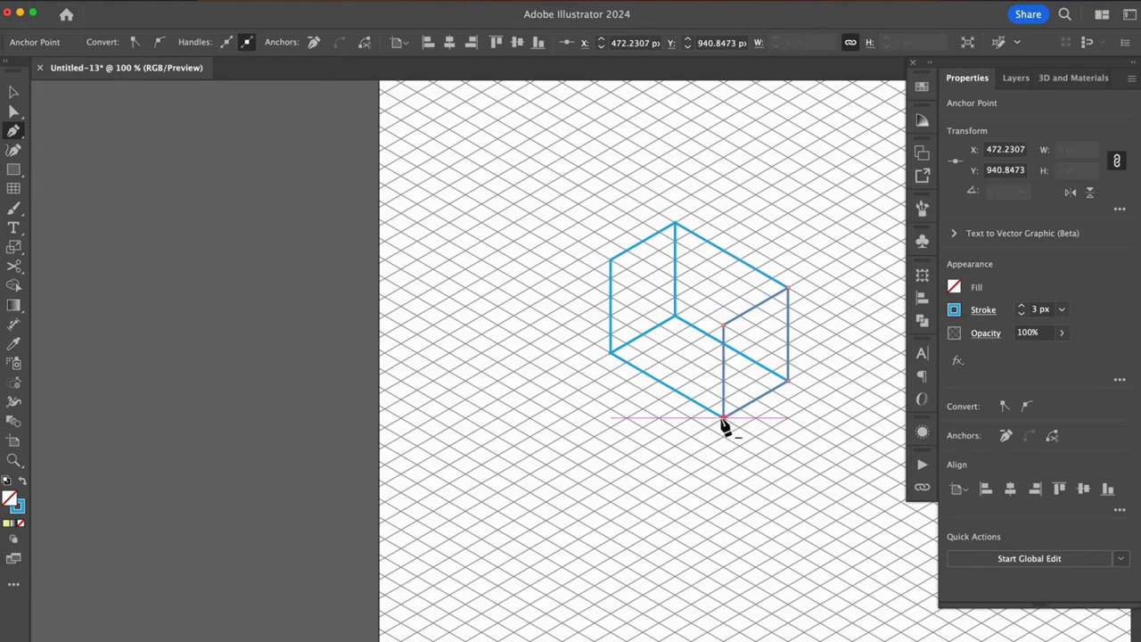
key(Escape)
click(611, 259)
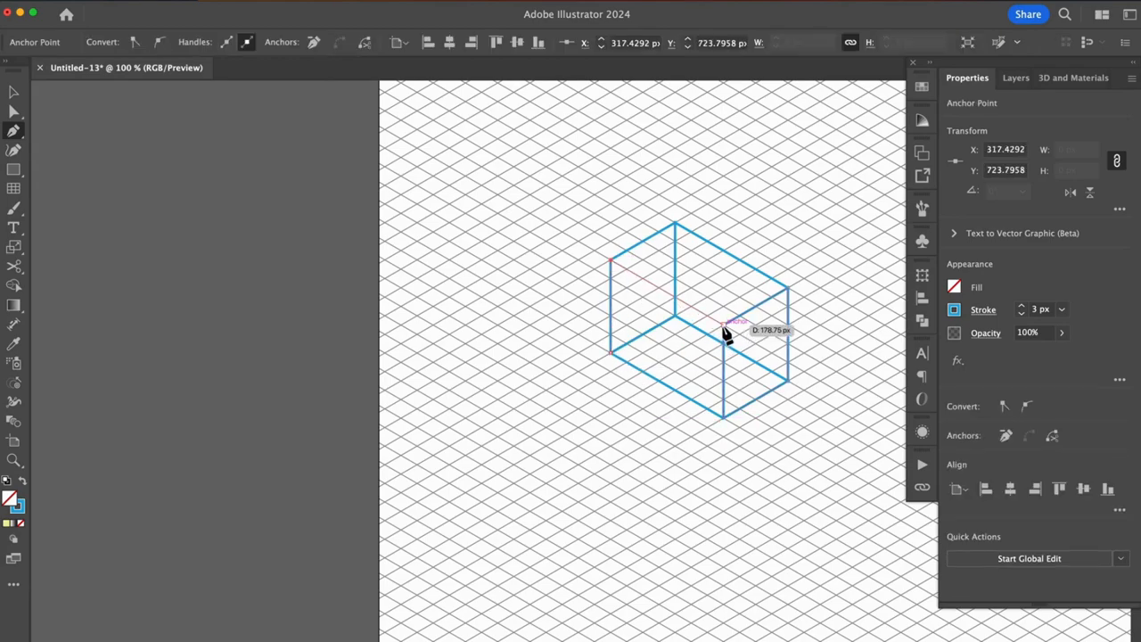
click(722, 325)
click(722, 415)
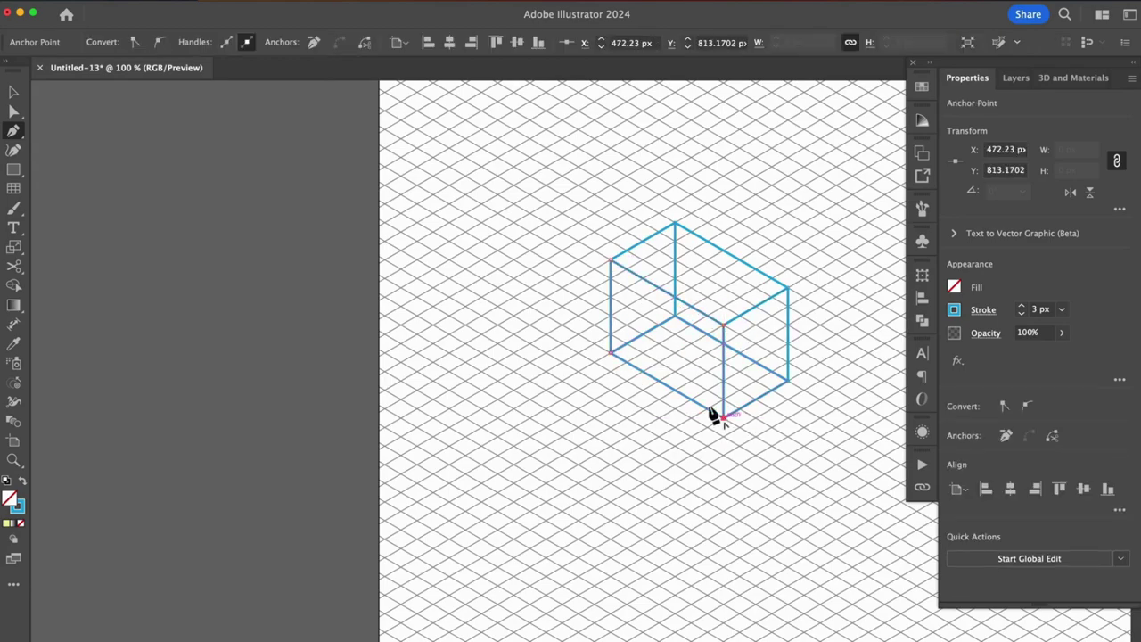
click(612, 353)
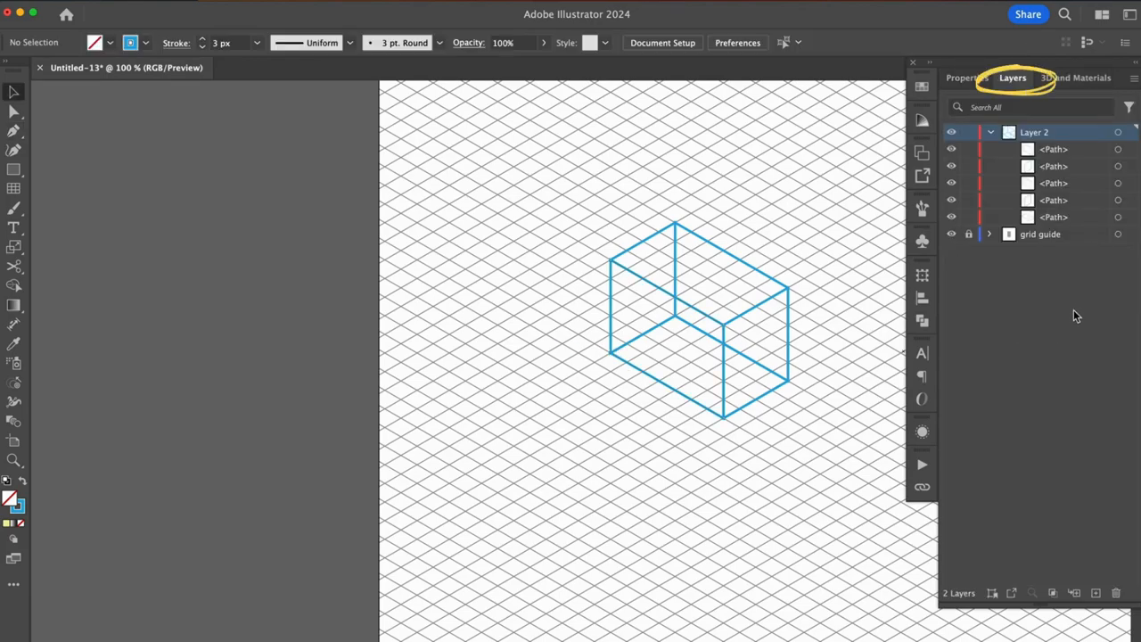
- Select all five cube paths and give them no stroke and a pale yellow fill
key(ctrl+minus)
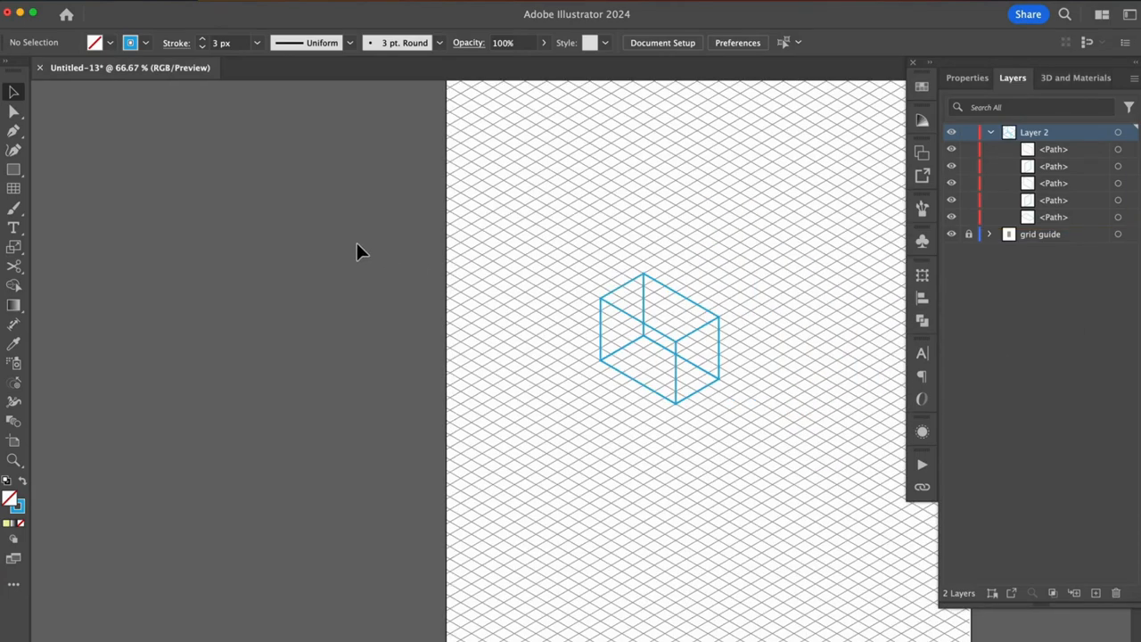
drag(579, 258, 799, 407)
click(967, 77)
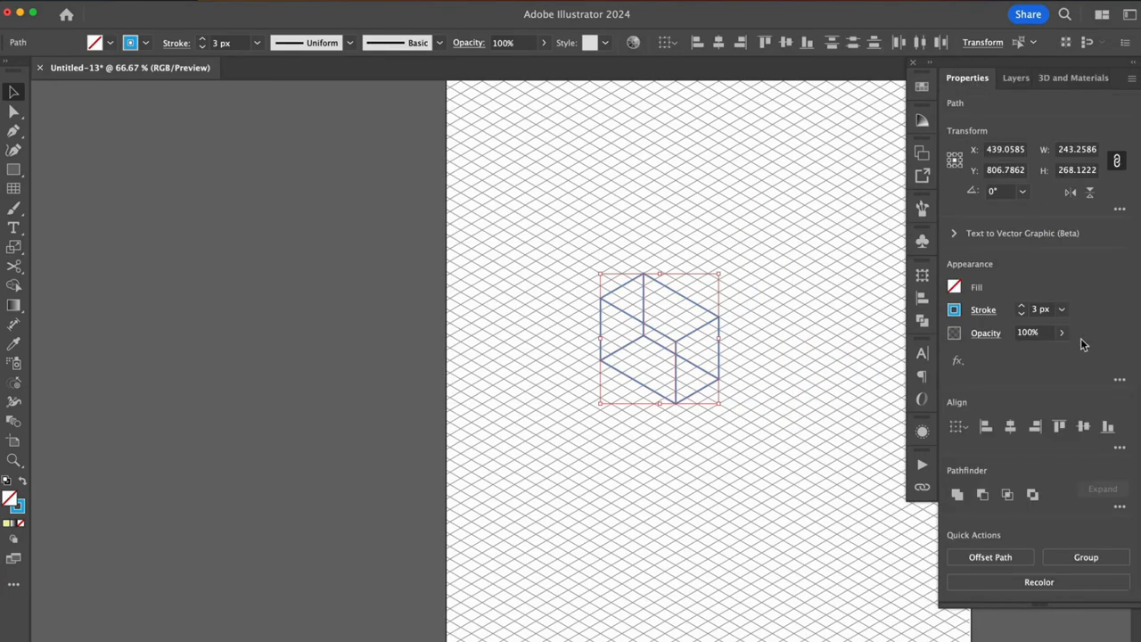
click(954, 310)
click(777, 368)
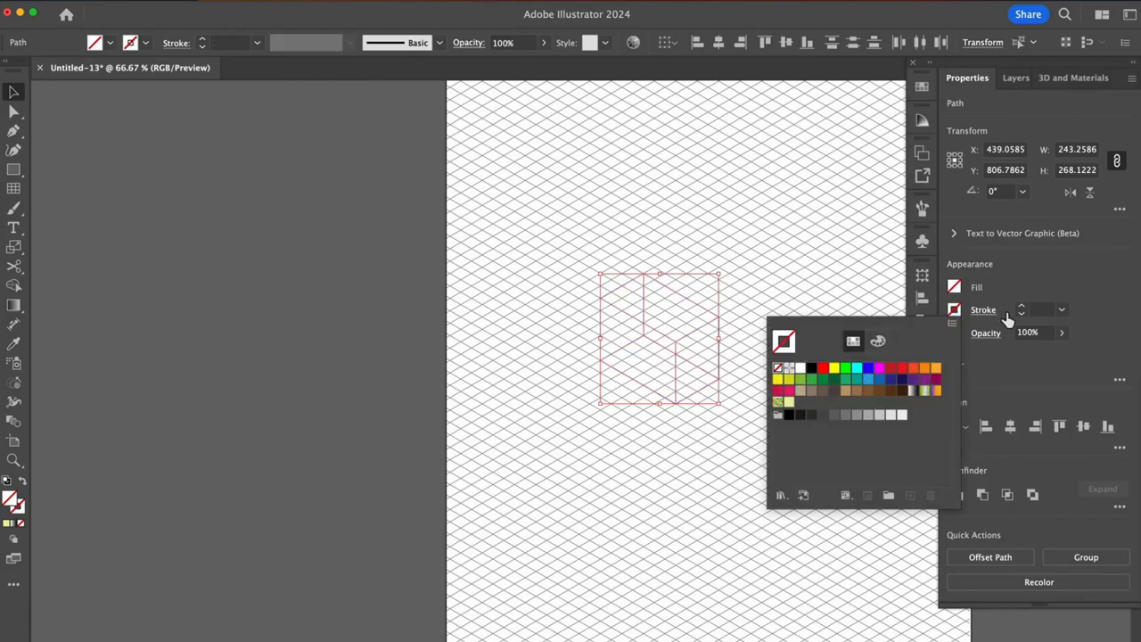
click(788, 378)
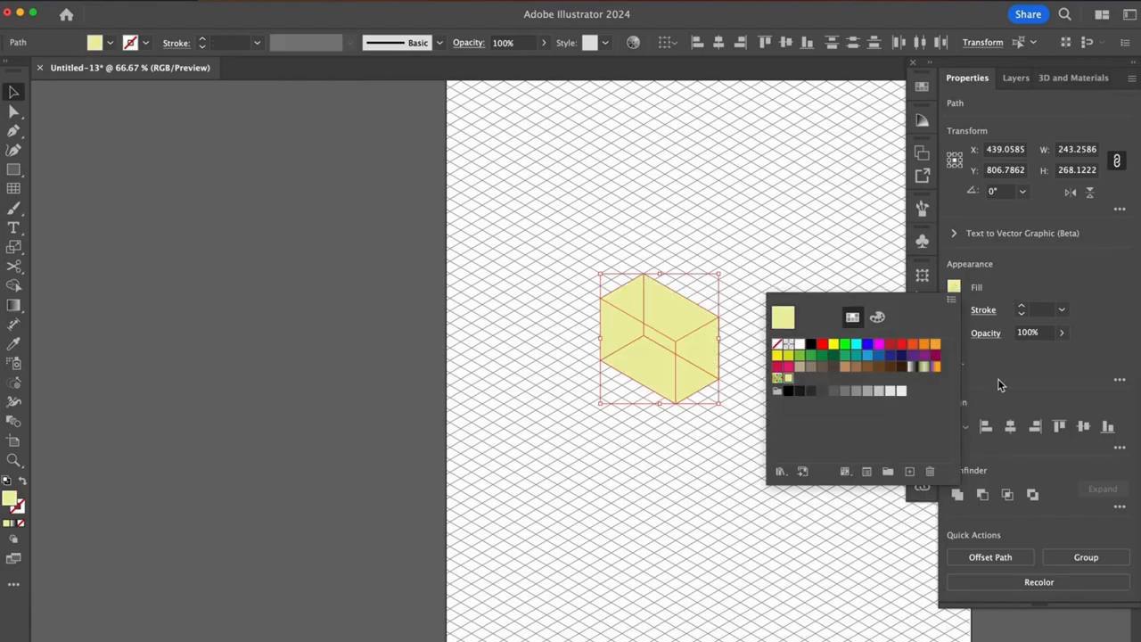
click(997, 380)
click(856, 388)
- In the Color Guide, choose Monochromatic harmony and save three yellow shades as a swatch group
click(923, 122)
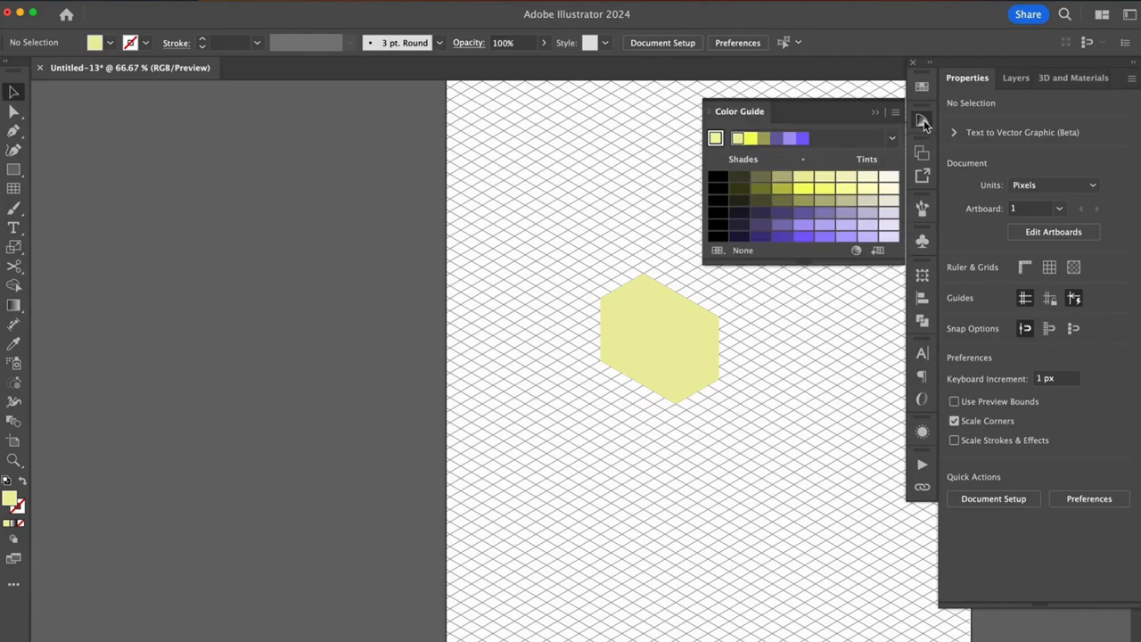
click(892, 141)
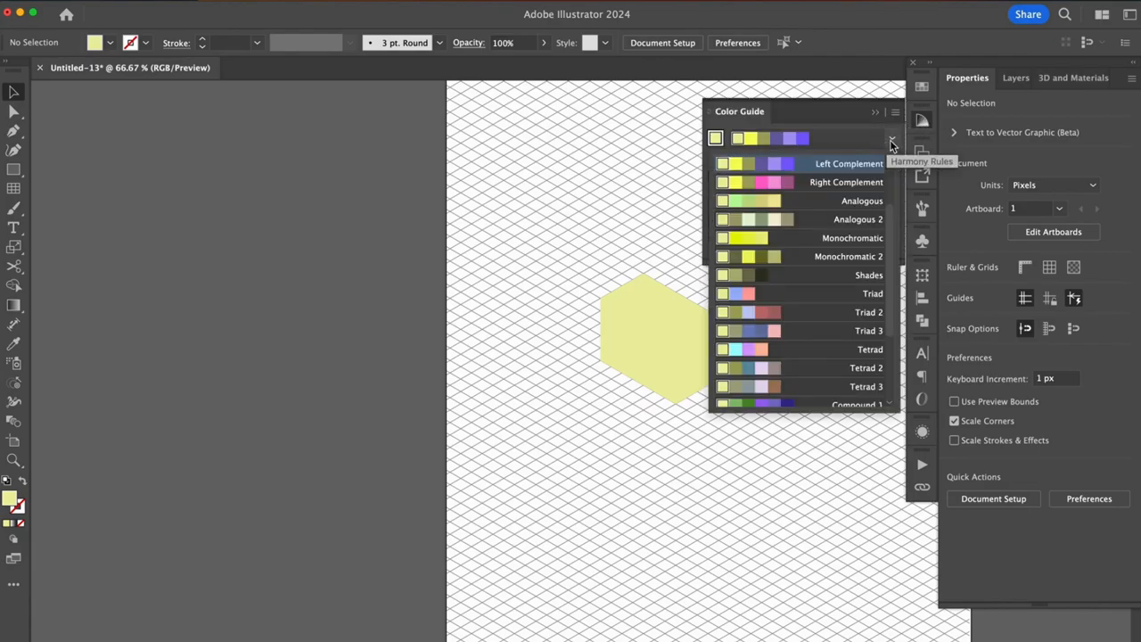
click(836, 246)
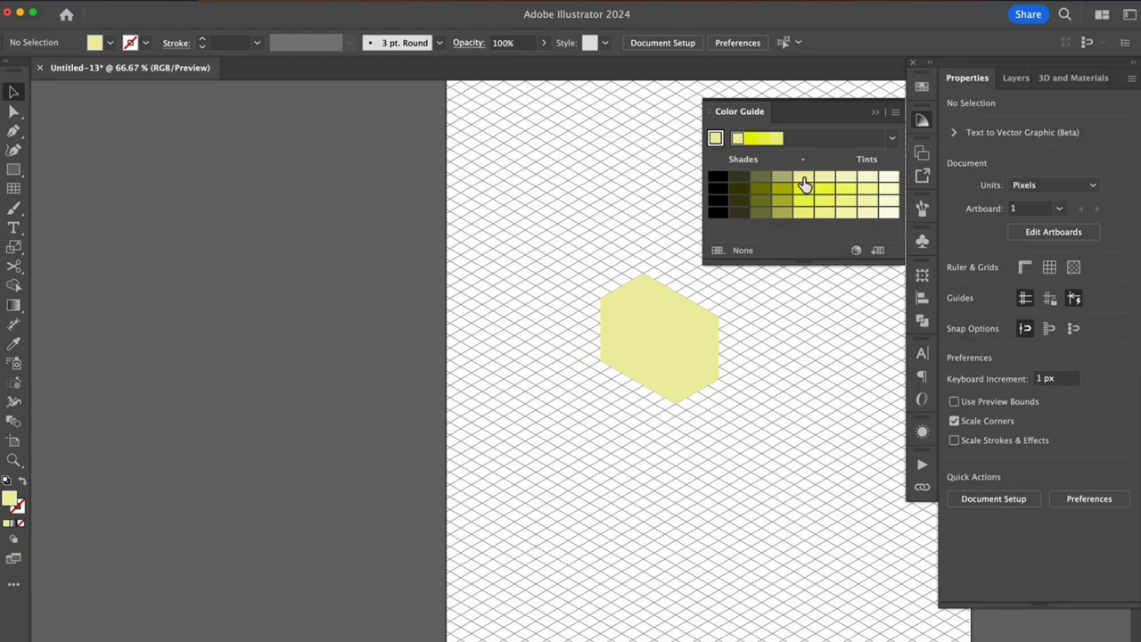
drag(805, 184, 762, 184)
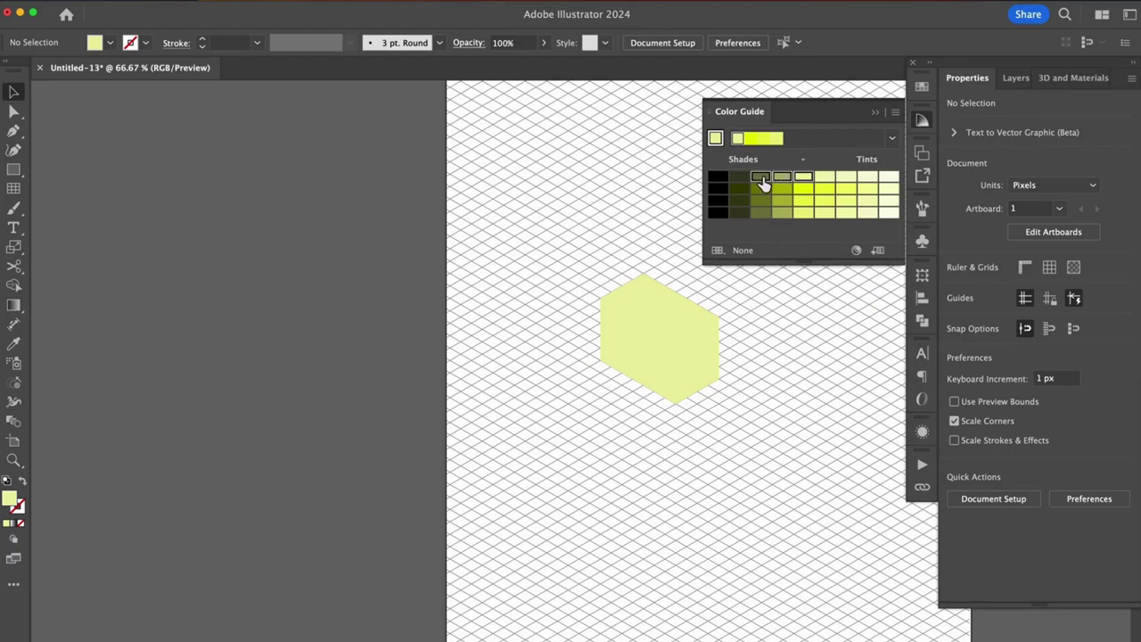
click(878, 251)
click(922, 87)
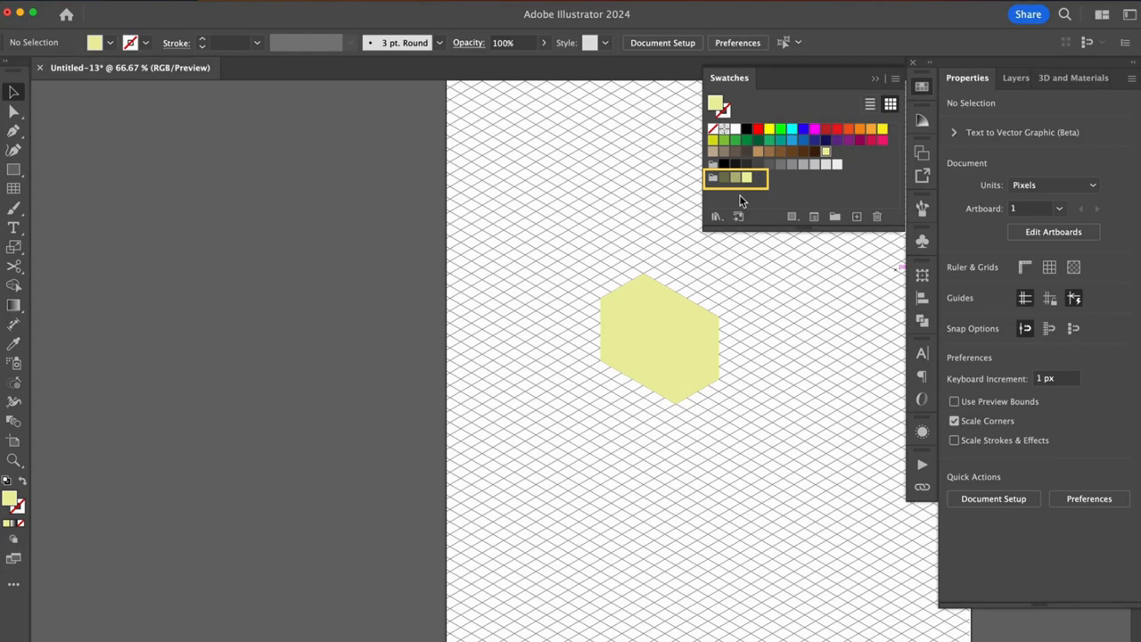
- Fill the cube's left face dark olive and right face mid olive from the new swatches
click(671, 348)
click(723, 177)
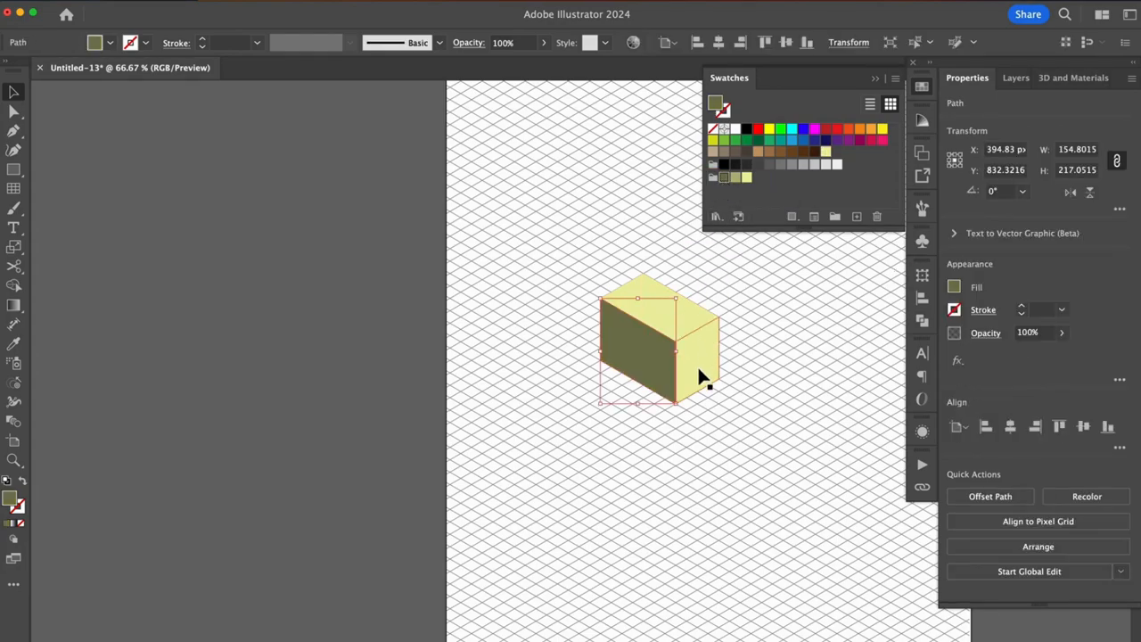
click(697, 365)
click(735, 177)
click(657, 285)
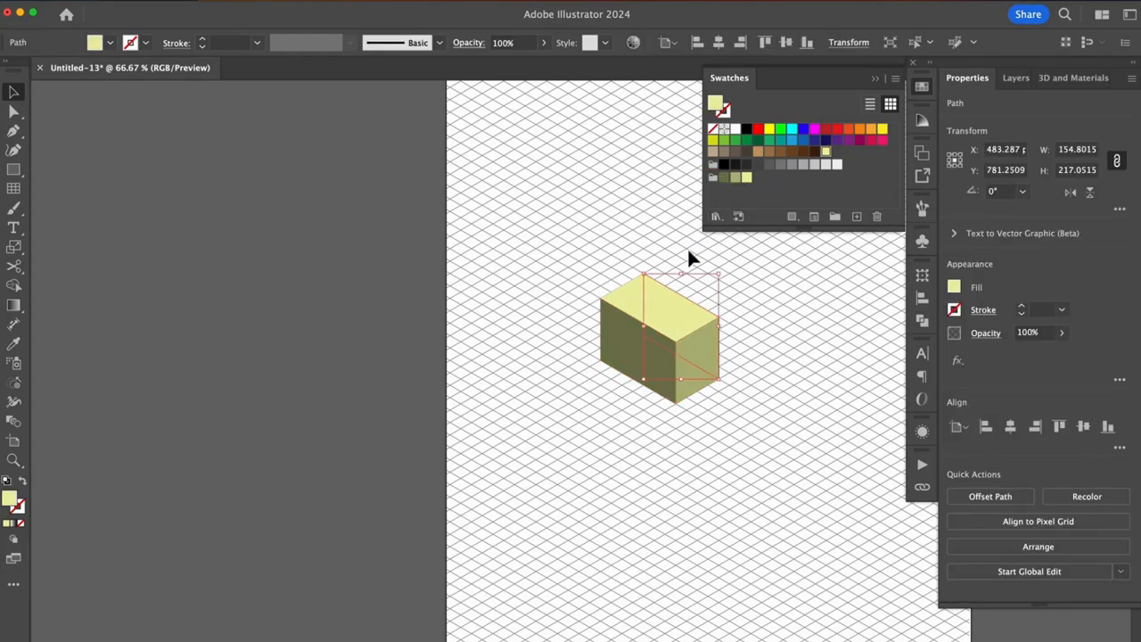
- Fill the remaining faces darker and mid olive, close the swatches and deselect
click(724, 177)
click(624, 296)
click(734, 178)
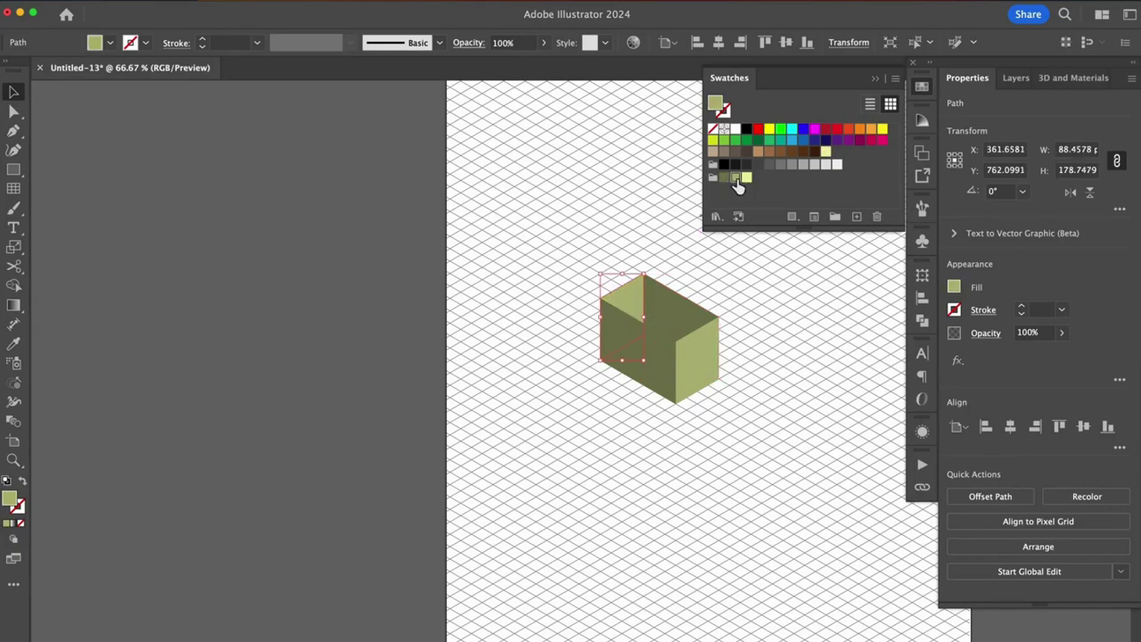
click(875, 80)
click(321, 226)
scroll(455, 388, up, 2)
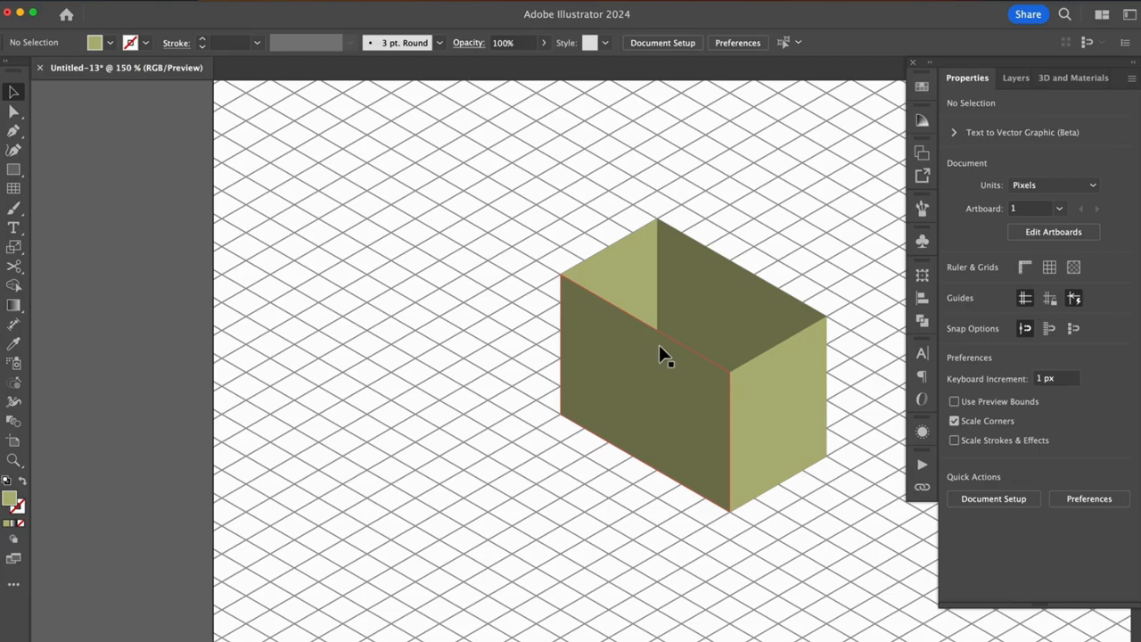
- Draw a closed path across the box's four top corners to form the top face
key(p)
click(560, 273)
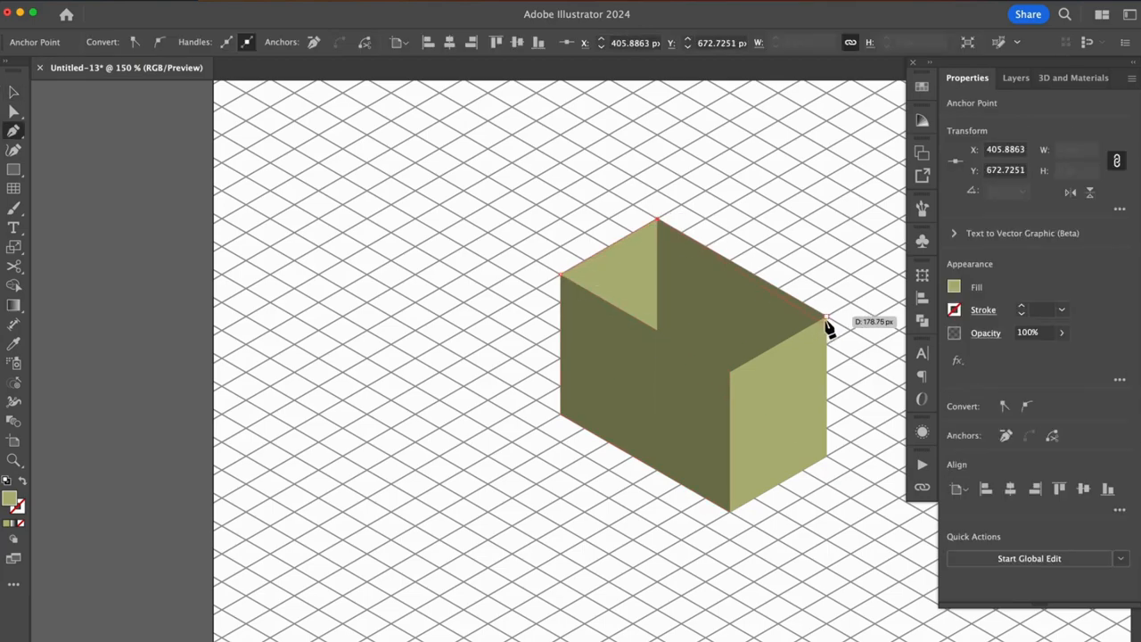
click(828, 319)
click(731, 371)
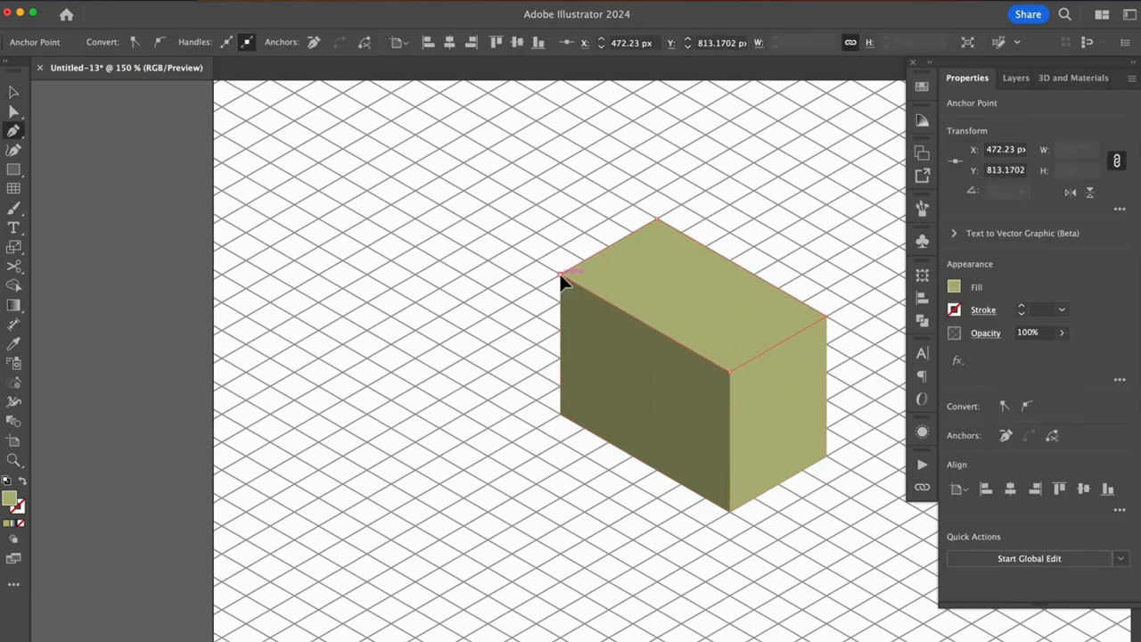
click(560, 273)
- Fill the new top face light yellow from the swatches
key(v)
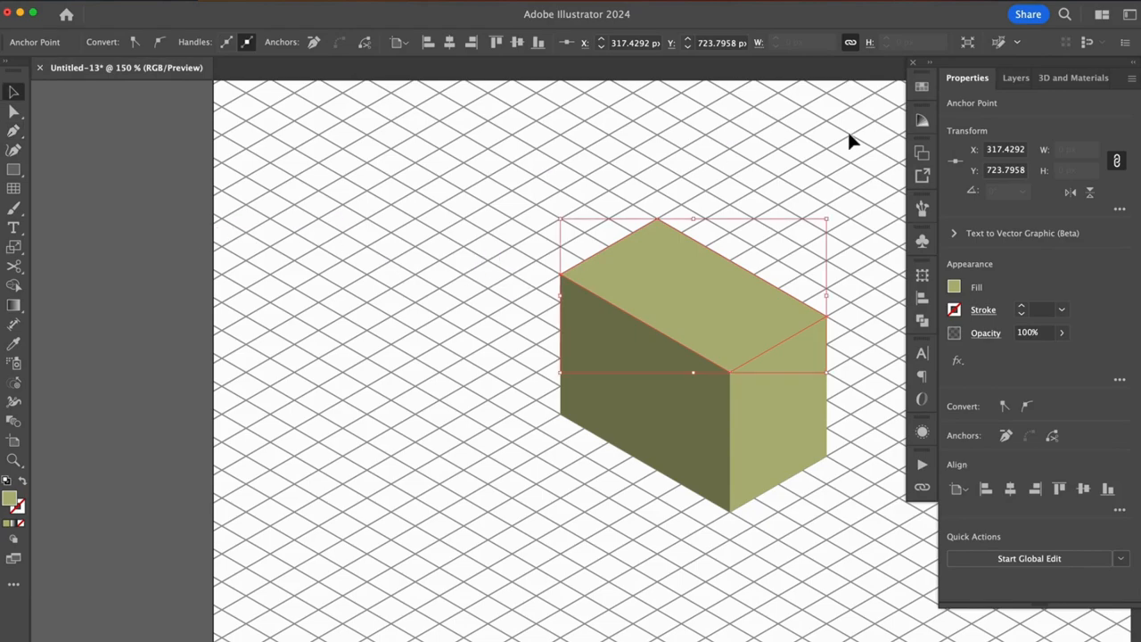
click(922, 86)
click(747, 176)
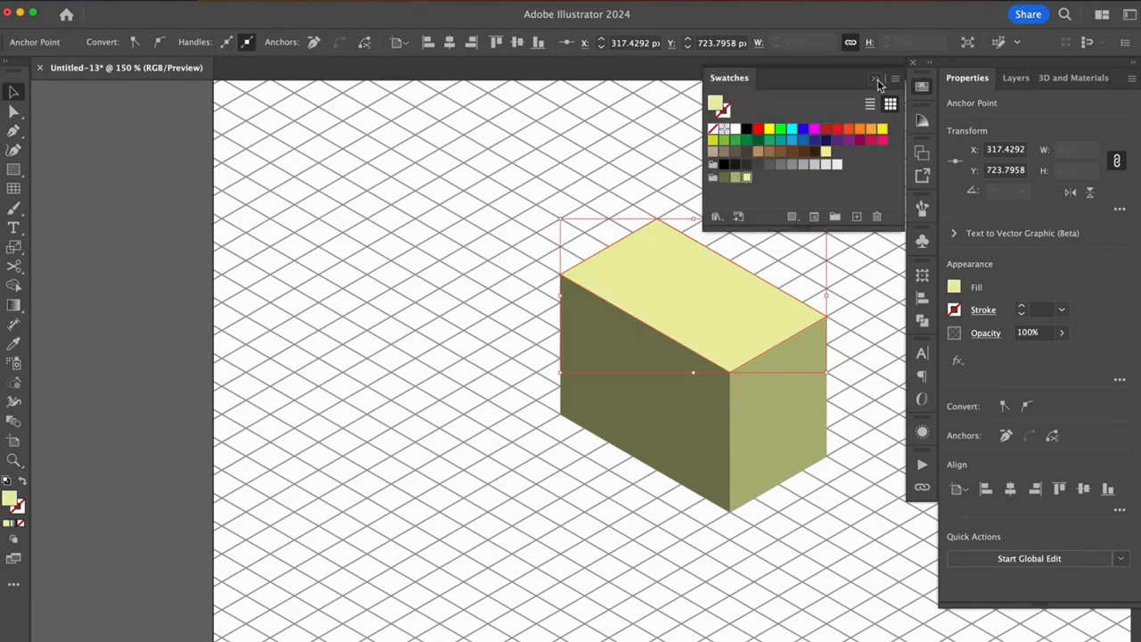
click(877, 79)
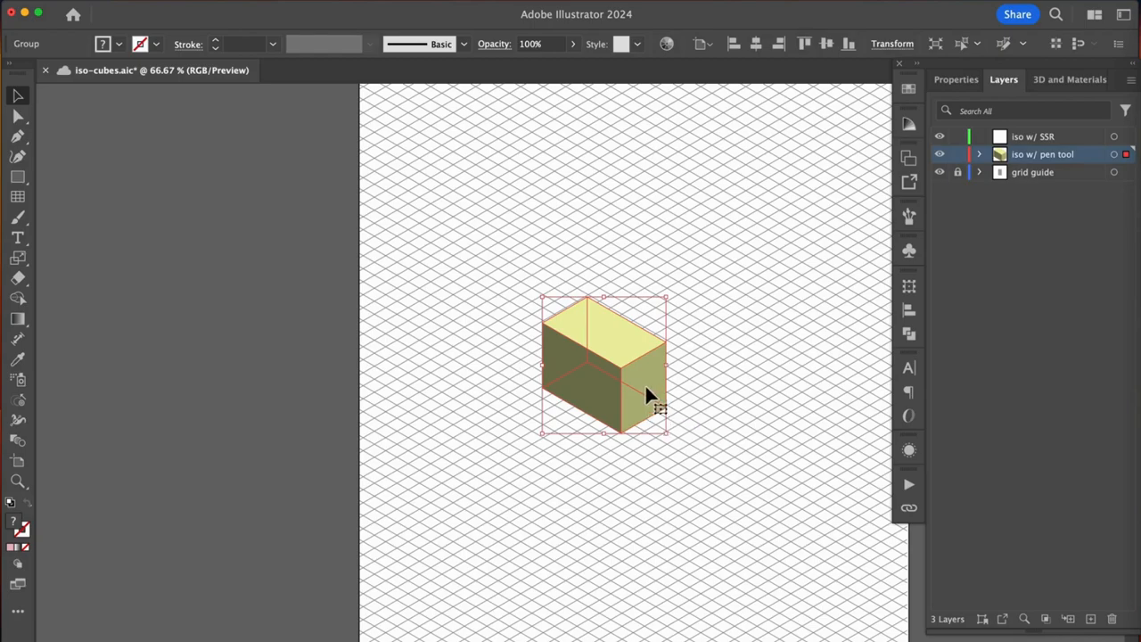
- Move the finished cube left onto the pasteboard and lock the iso w/ pen tool layer
drag(645, 392, 264, 382)
click(270, 511)
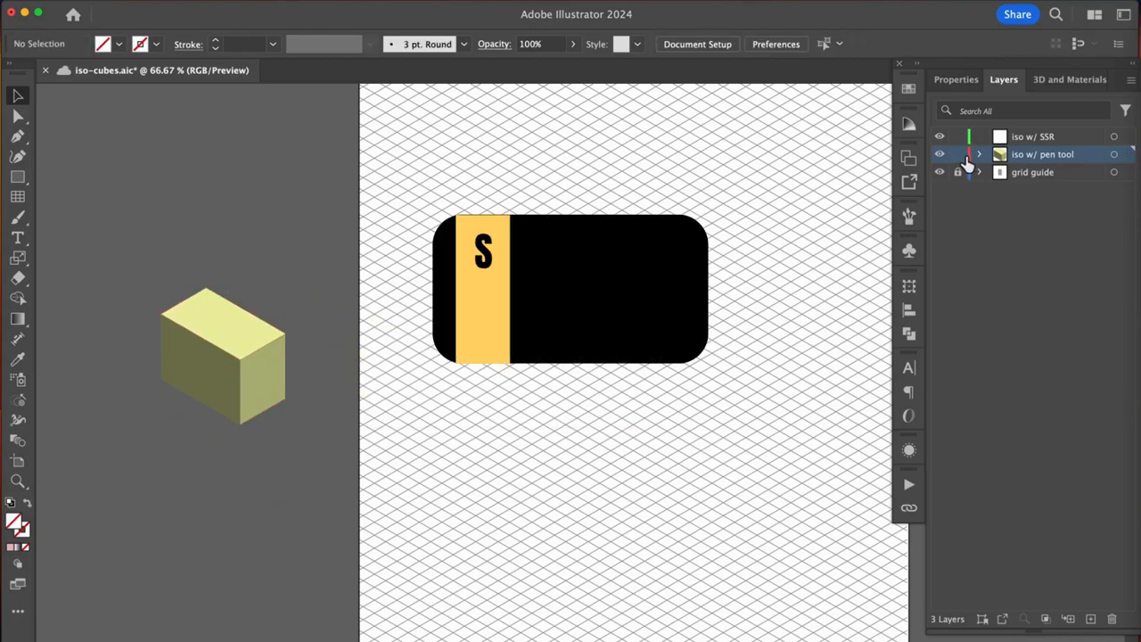
click(958, 154)
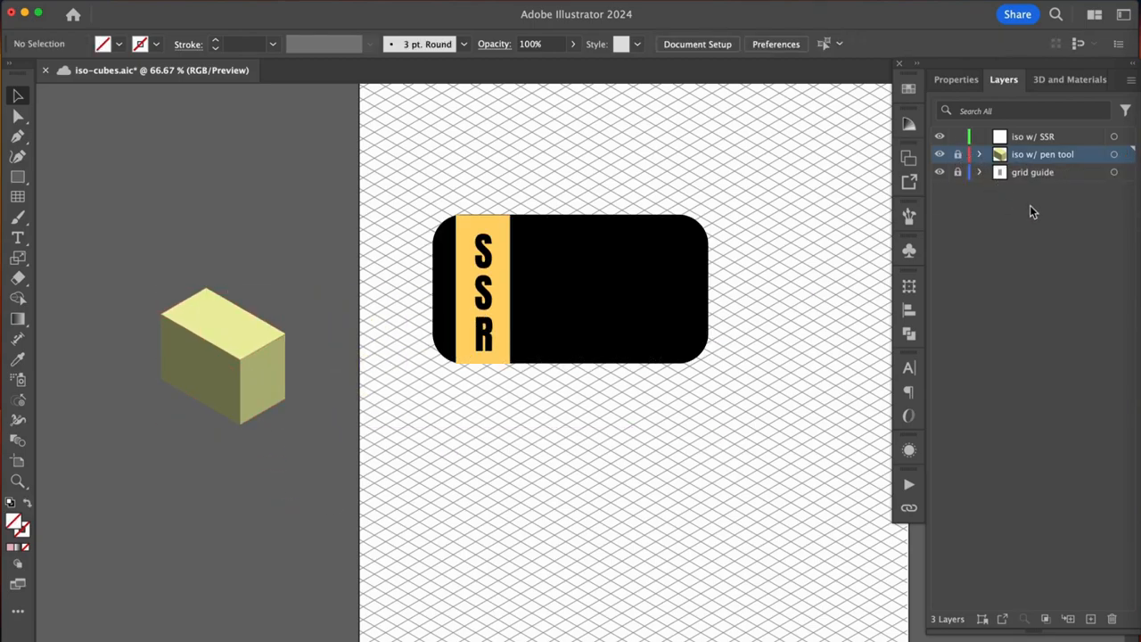
- Make iso w/ SSR the working layer and save the document
click(1051, 138)
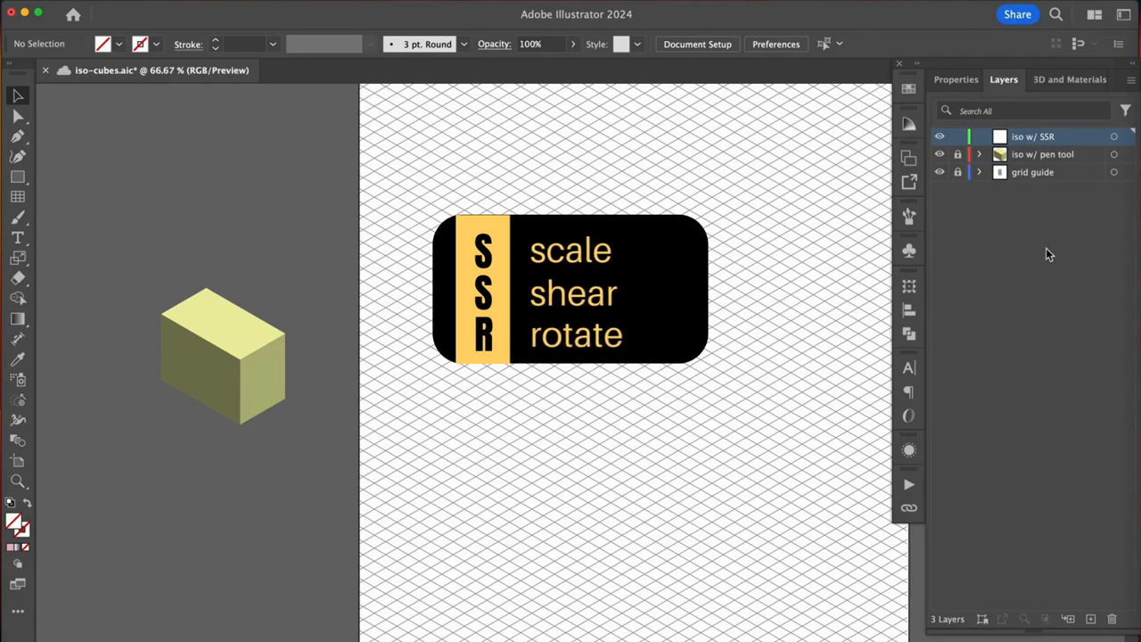
key(ctrl+s)
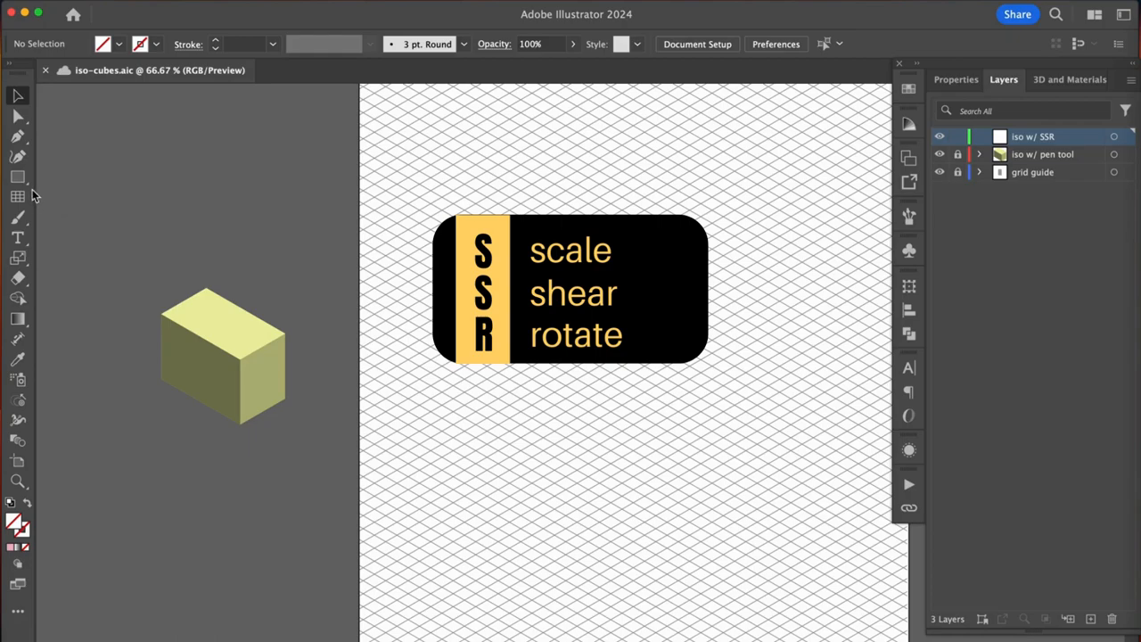
click(23, 182)
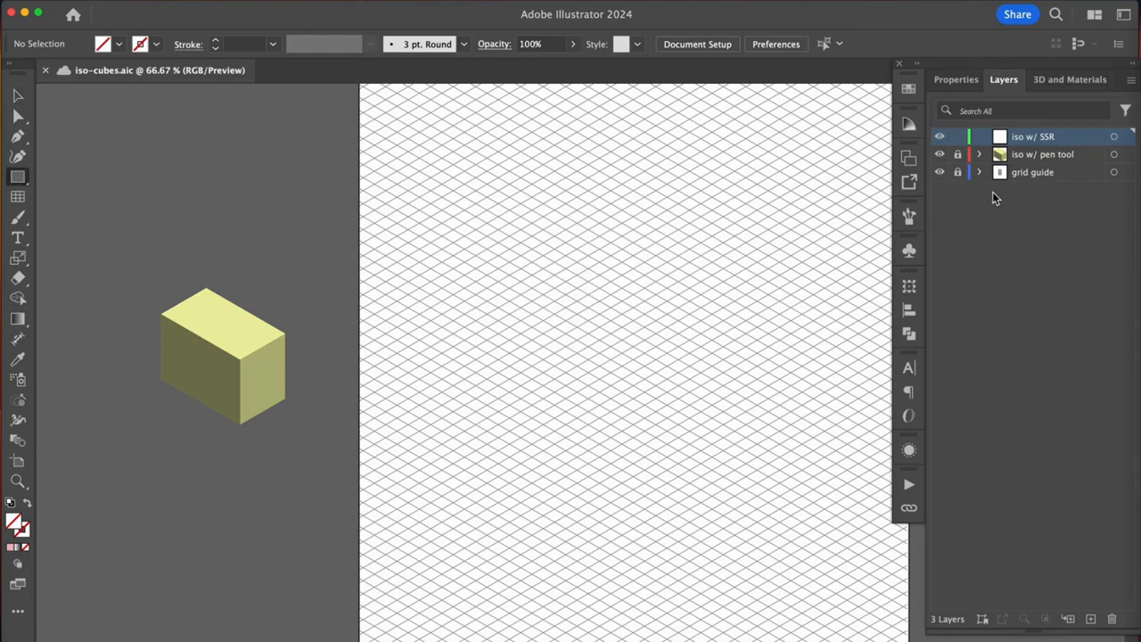
- Hide the grid guide layer and set the stroke to blue at 3 px
click(939, 172)
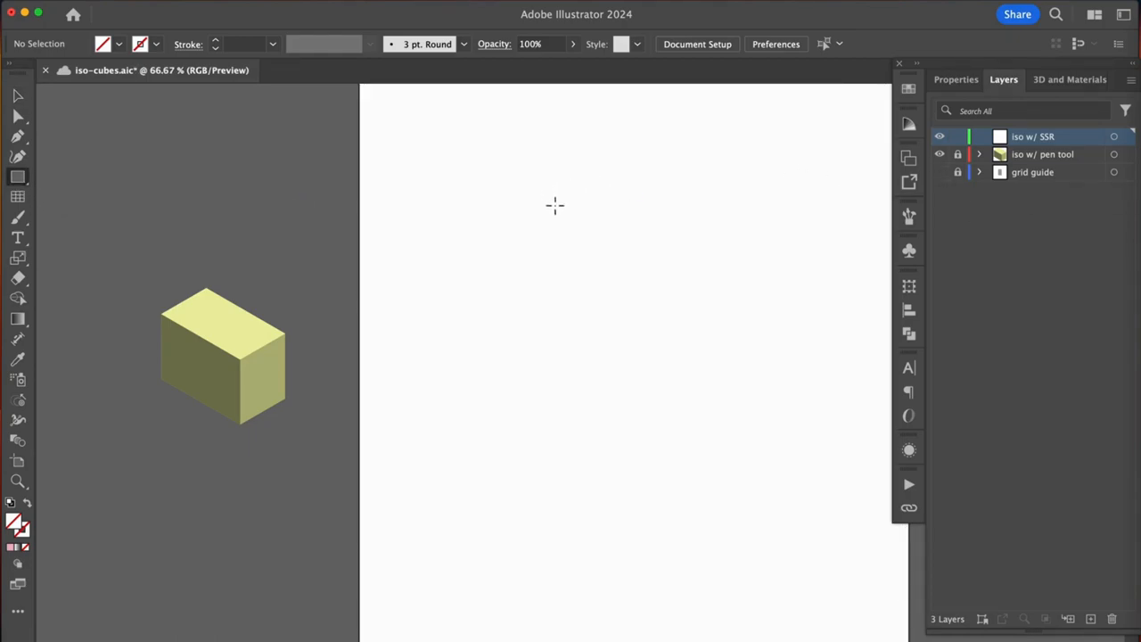
click(955, 79)
click(942, 322)
click(866, 395)
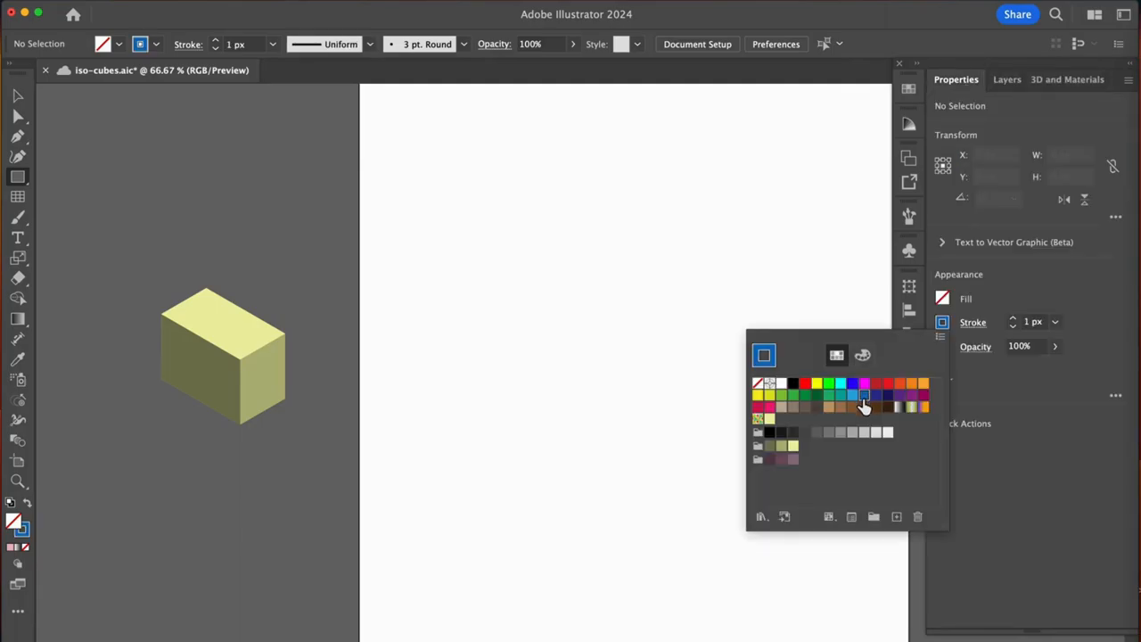
click(1013, 318)
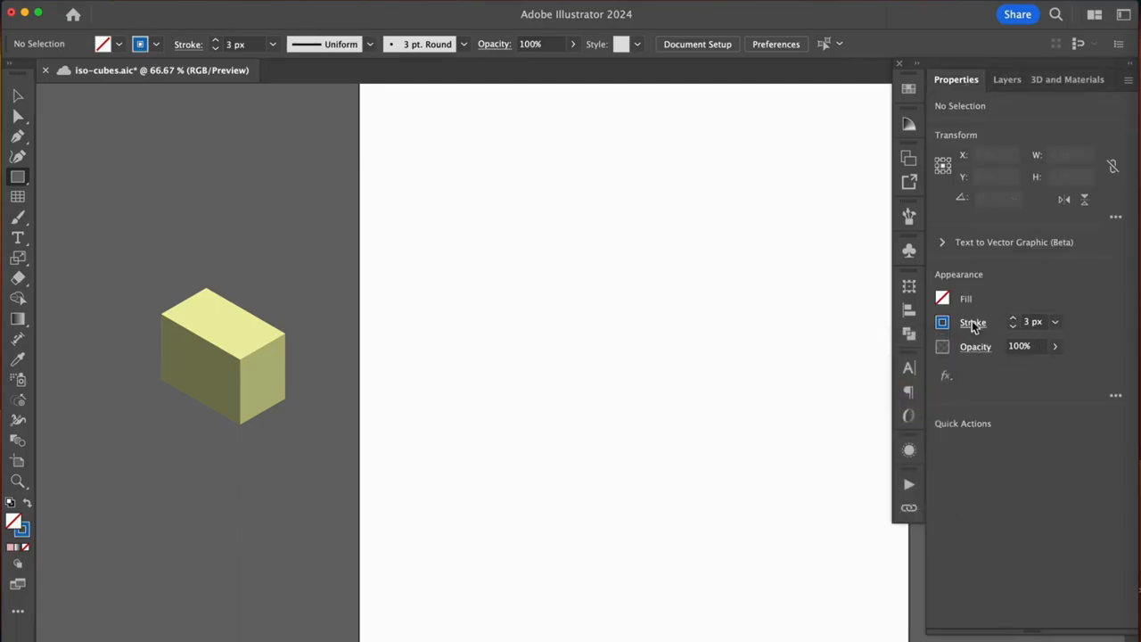
click(974, 324)
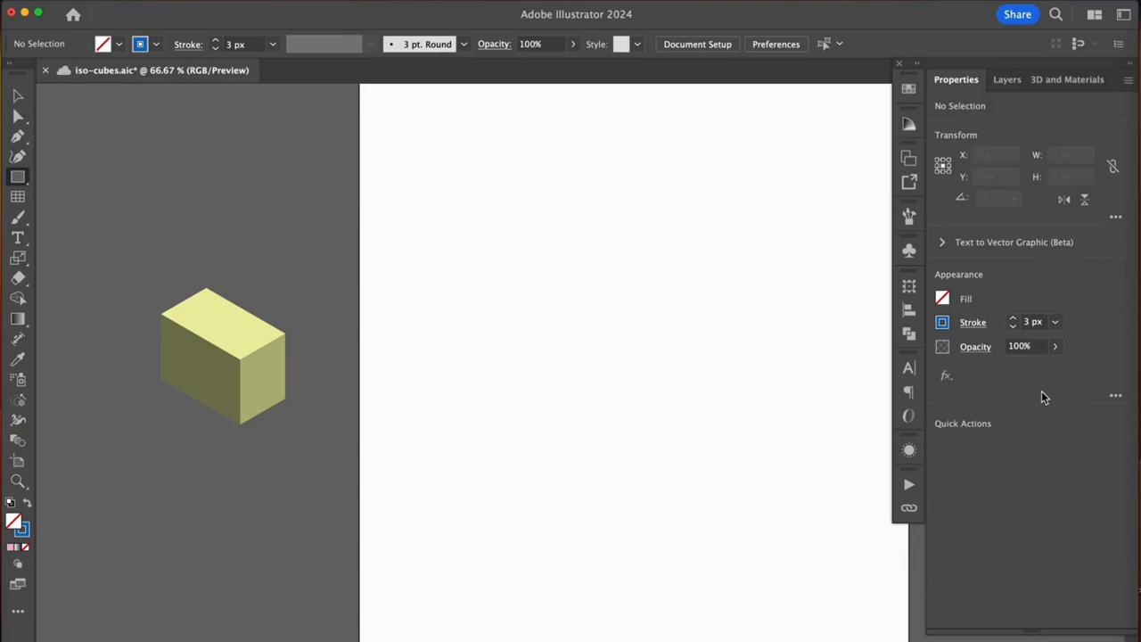
- Draw a square on the artboard and Alt-drag two copies into a vertical stack
mouse_move(546, 292)
mouse_down()
mouse_move(661, 406)
mouse_move(636, 533)
mouse_move(628, 283)
mouse_up()
key(v)
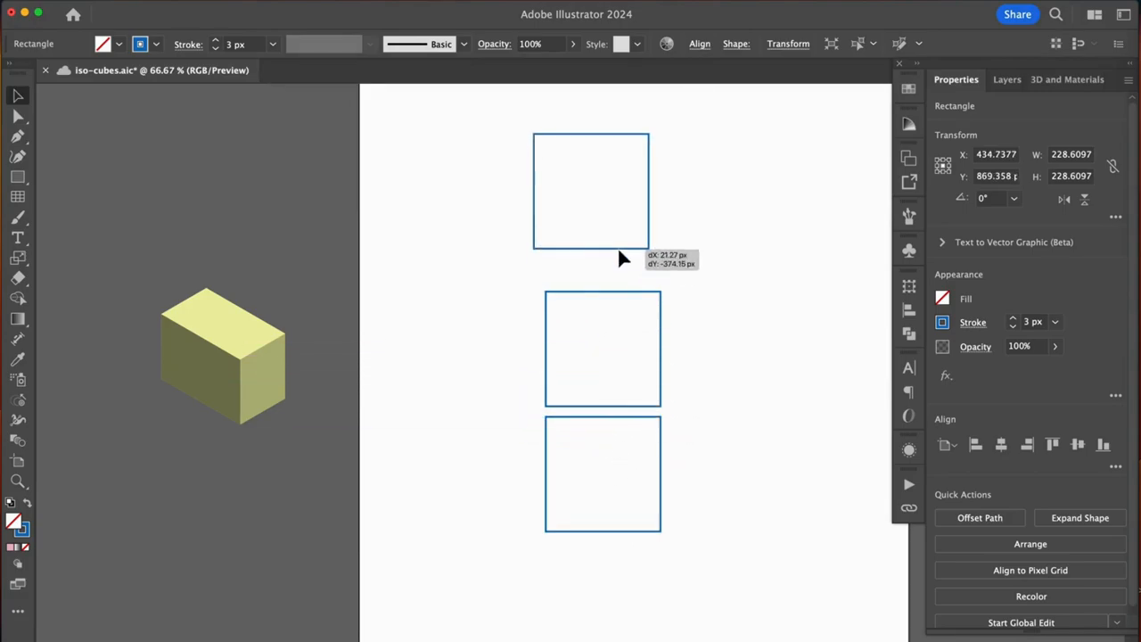
click(819, 462)
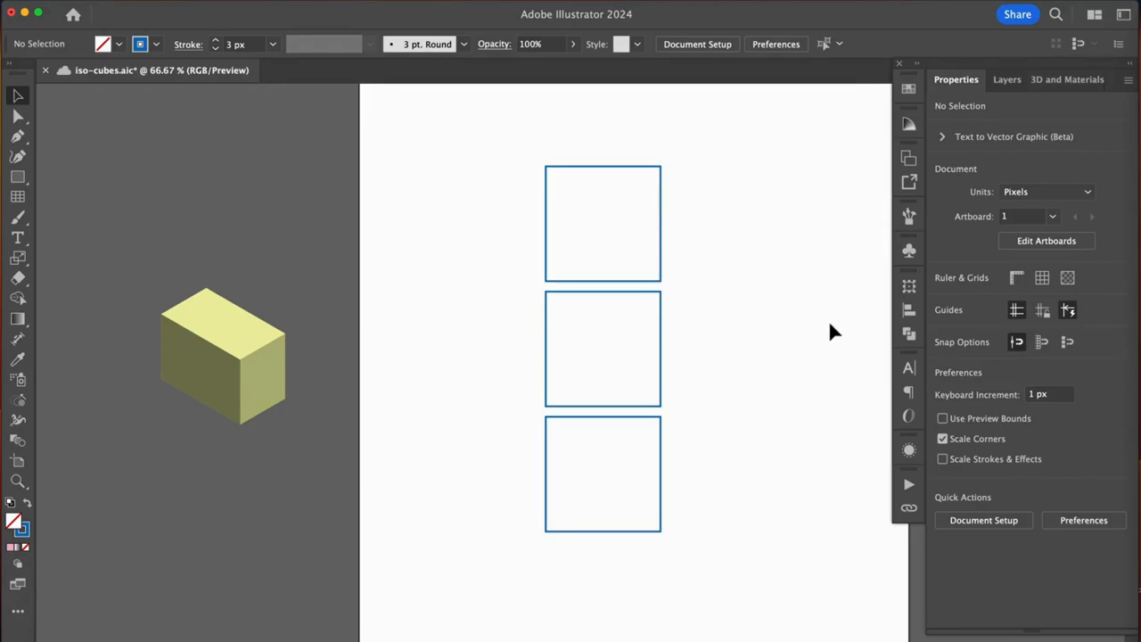
- Select the top square and set its height to 86.602% in the Transform panel
click(546, 221)
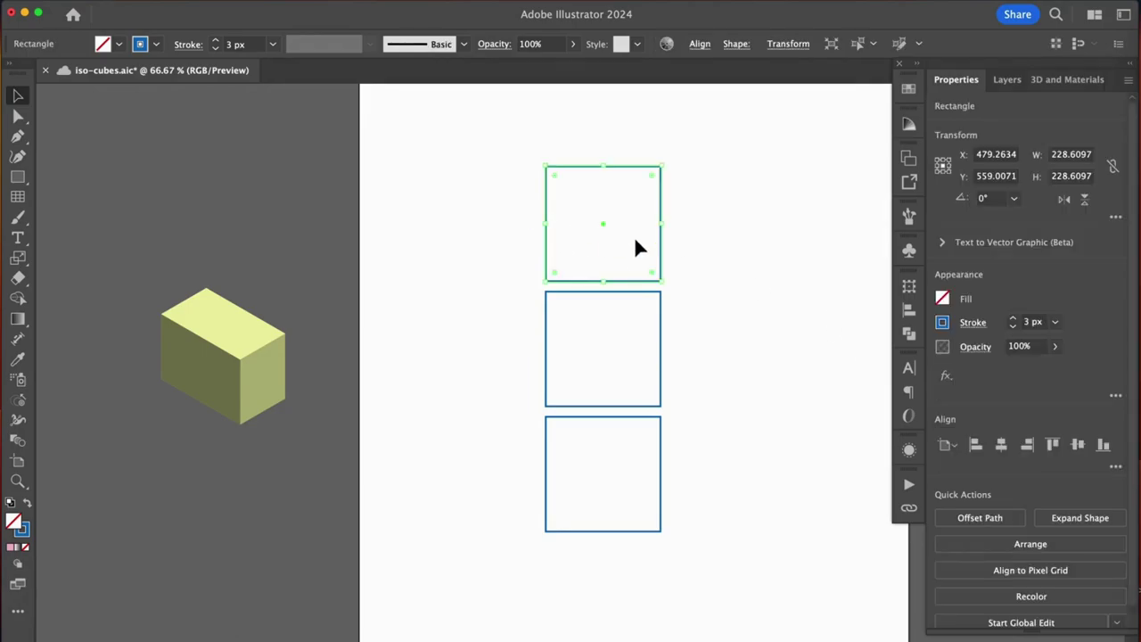
click(908, 286)
click(831, 325)
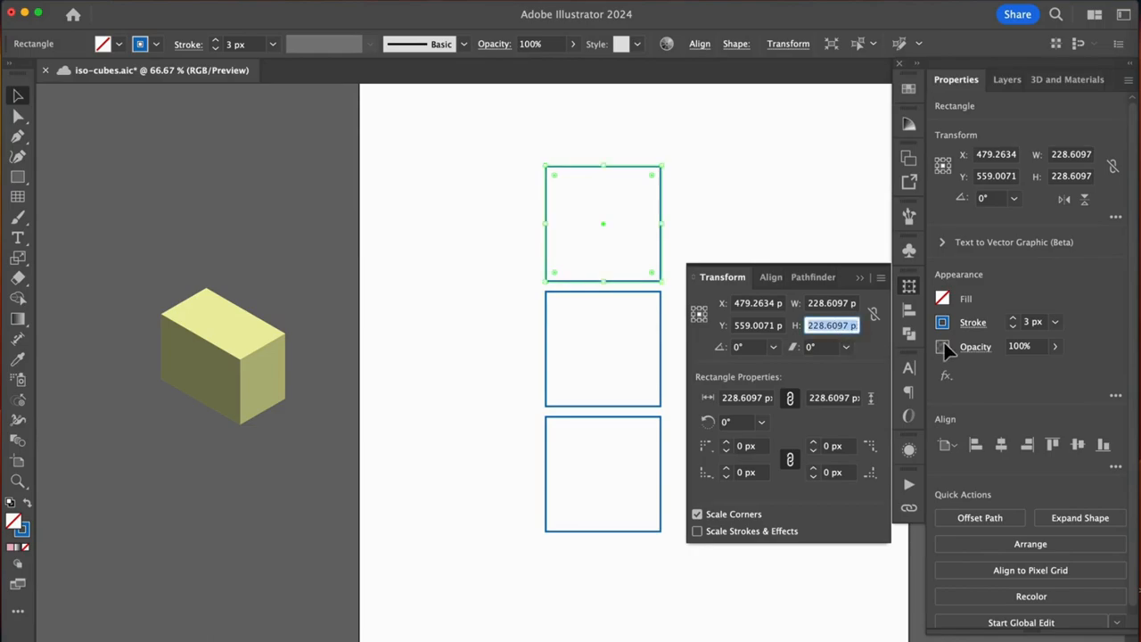
text(86.602)
key(Return)
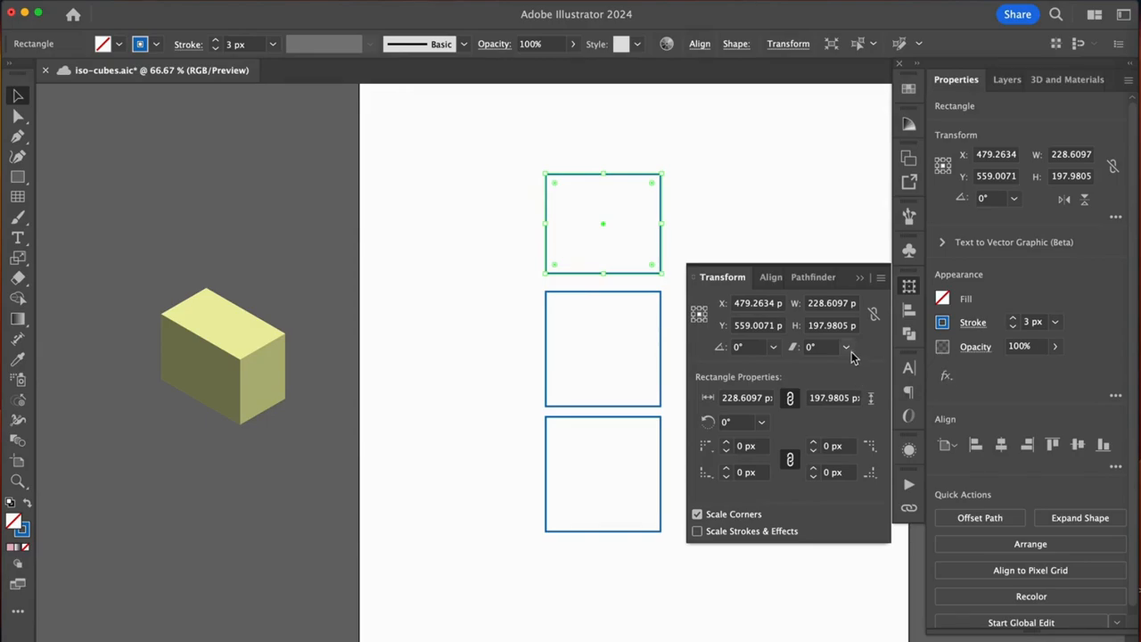
- Shear it 30°, rotate it 30° and move the rhombus face up to the right
click(849, 350)
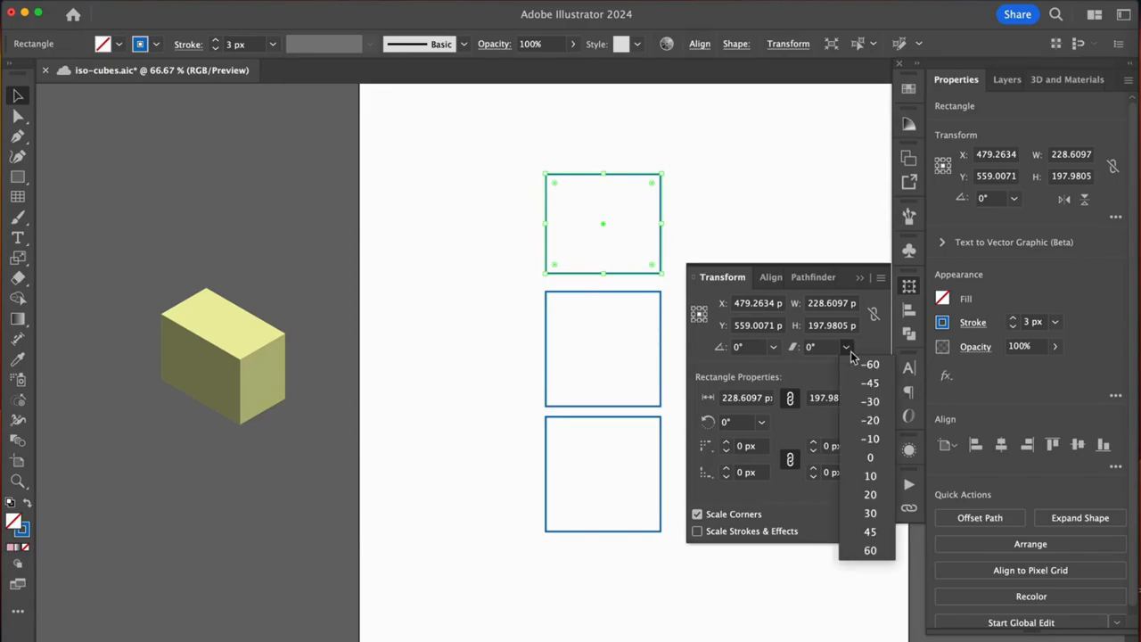
click(870, 513)
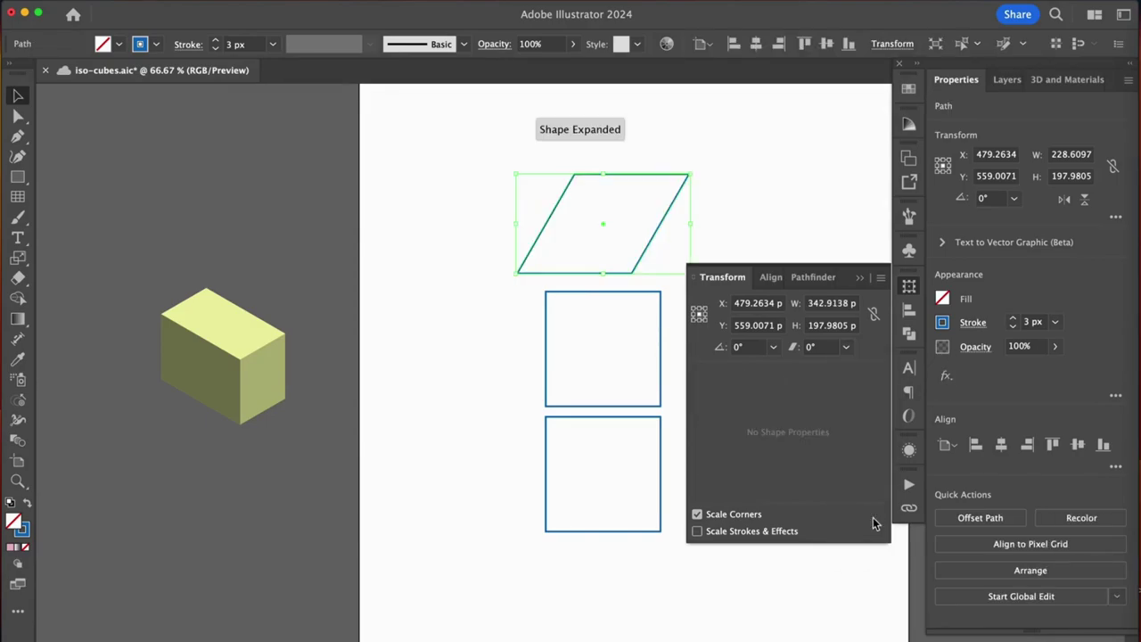
click(774, 349)
click(790, 384)
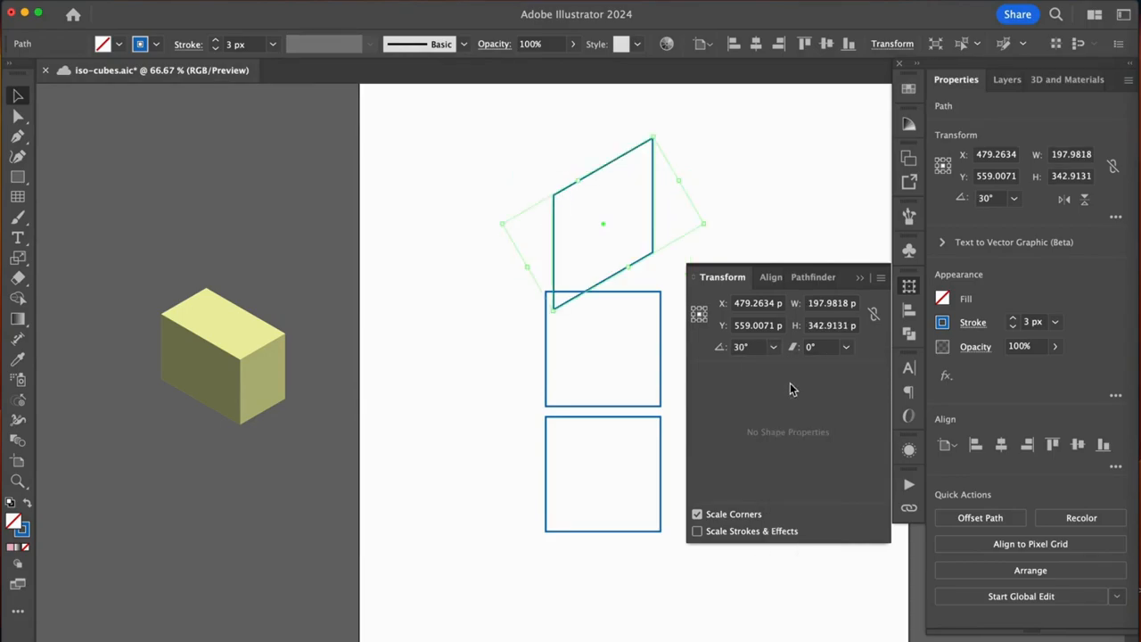
drag(637, 257, 746, 212)
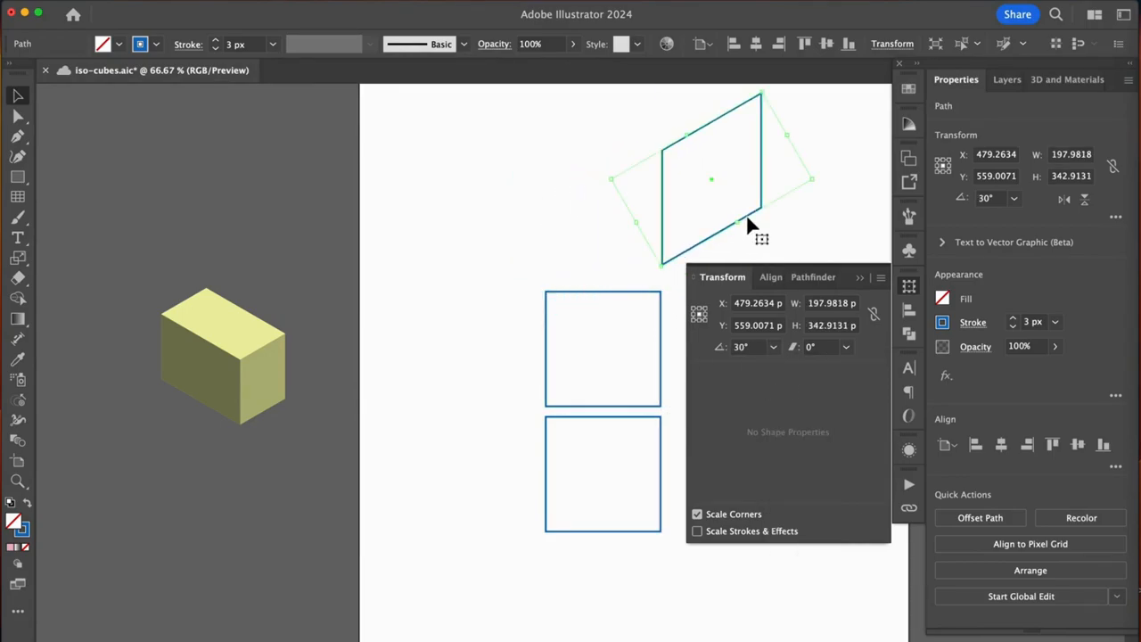
- Make a copy of the middle square scaled to 86.602% vertically via the Scale tool options
click(659, 391)
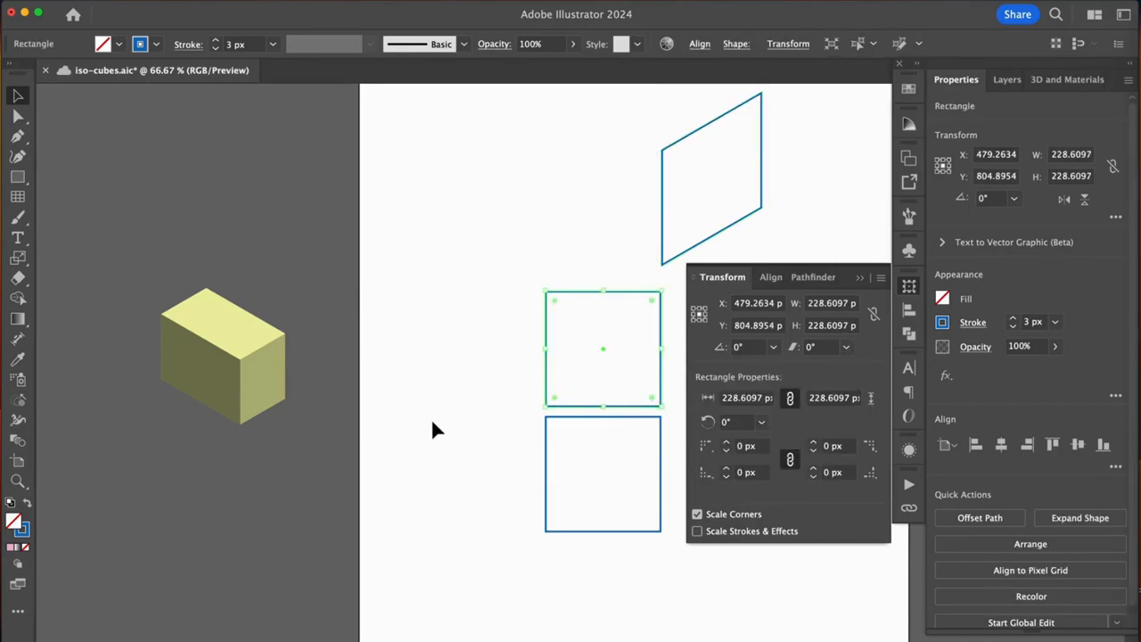
key(s)
click(19, 259)
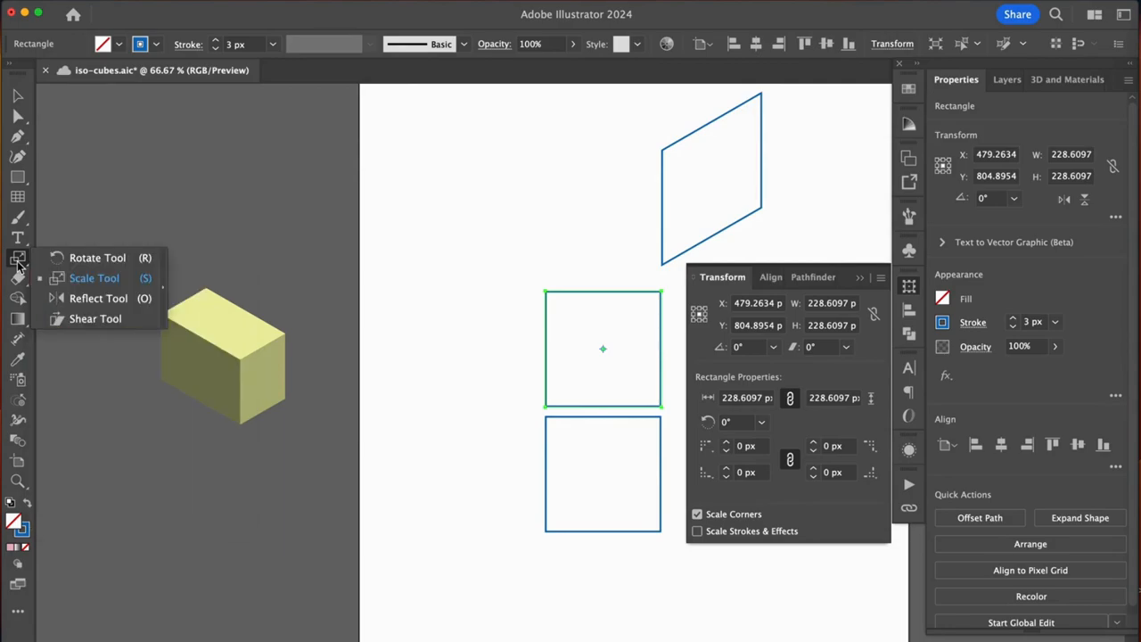
double_click(19, 260)
click(509, 321)
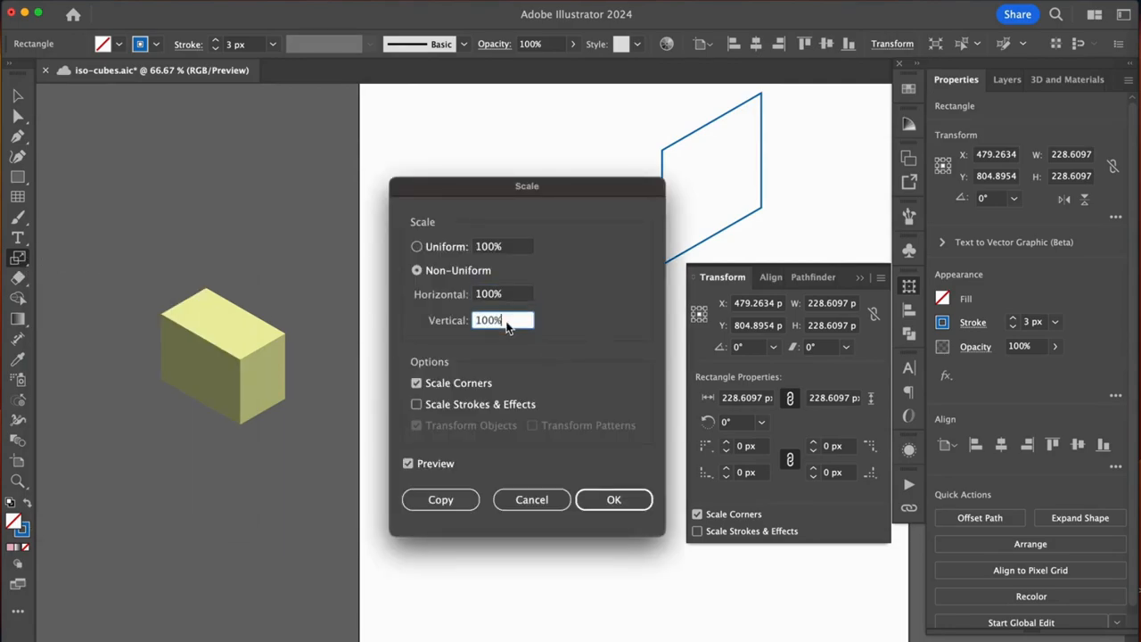
text(86.602)
click(615, 506)
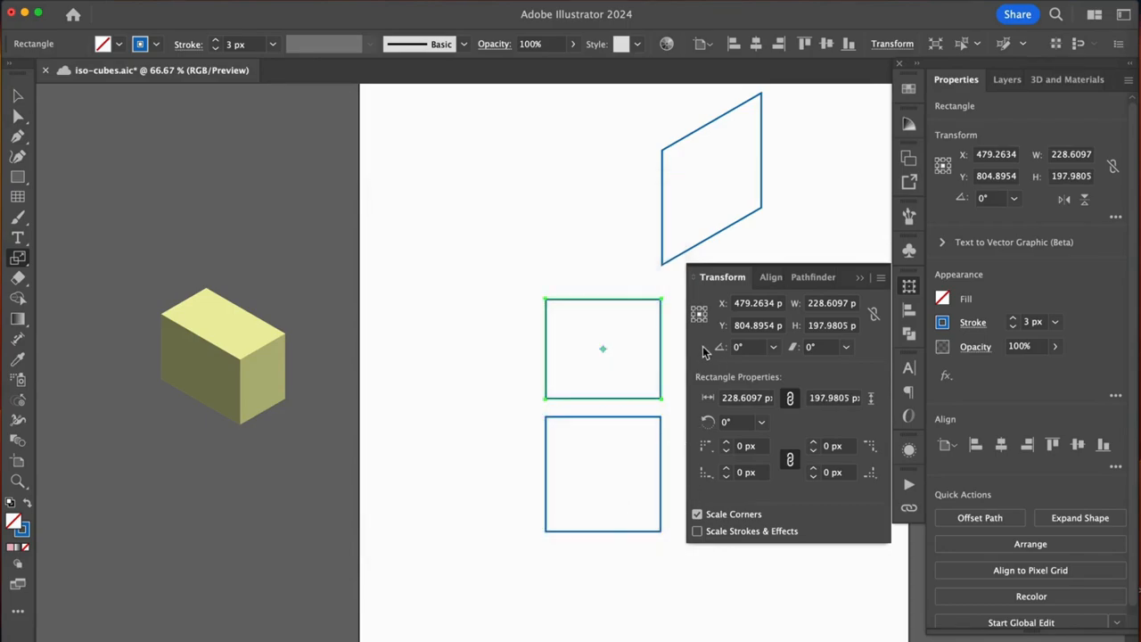
- Shear the copy 30°, rotate it -30° and move the left face up beside the right face
click(846, 347)
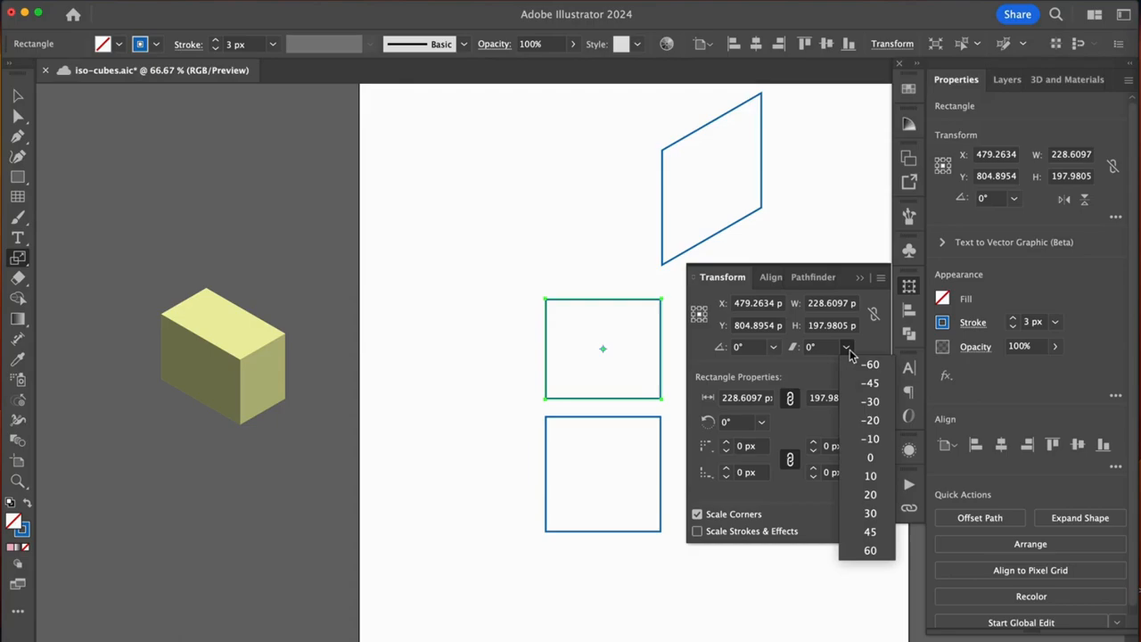
click(870, 401)
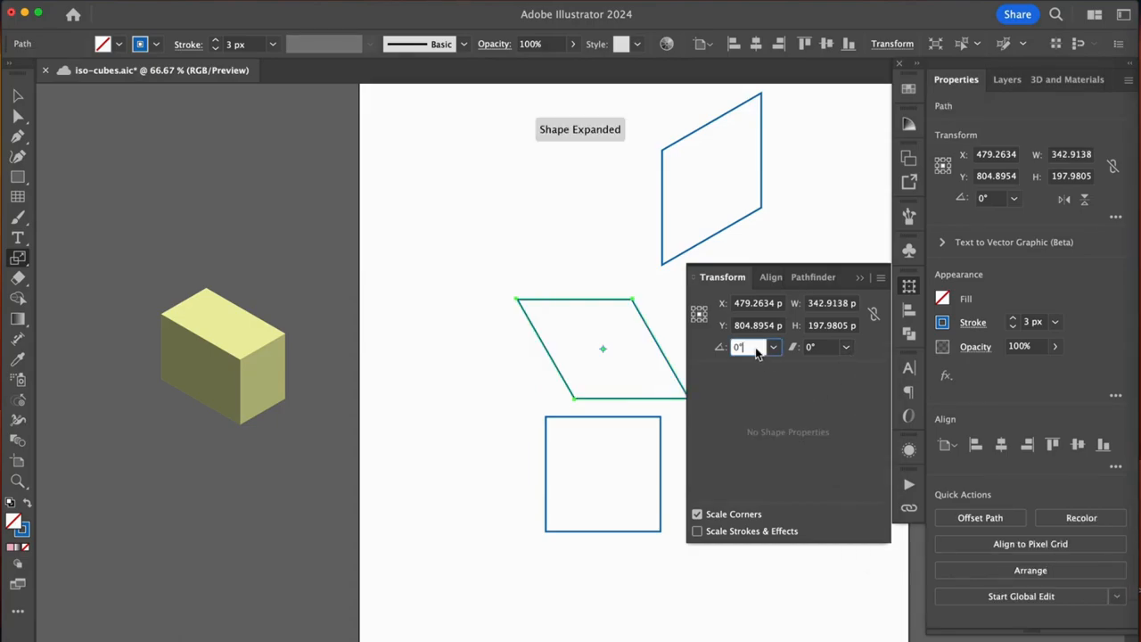
key(BackSpace)
key(BackSpace)
text(-)
key(Return)
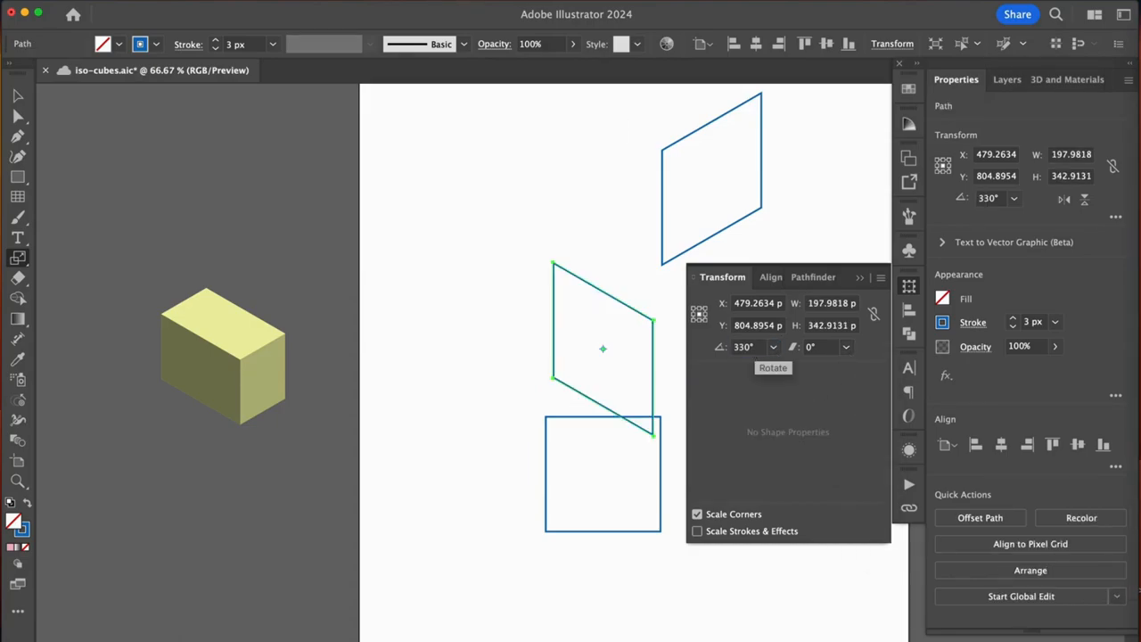
key(v)
drag(631, 305, 624, 137)
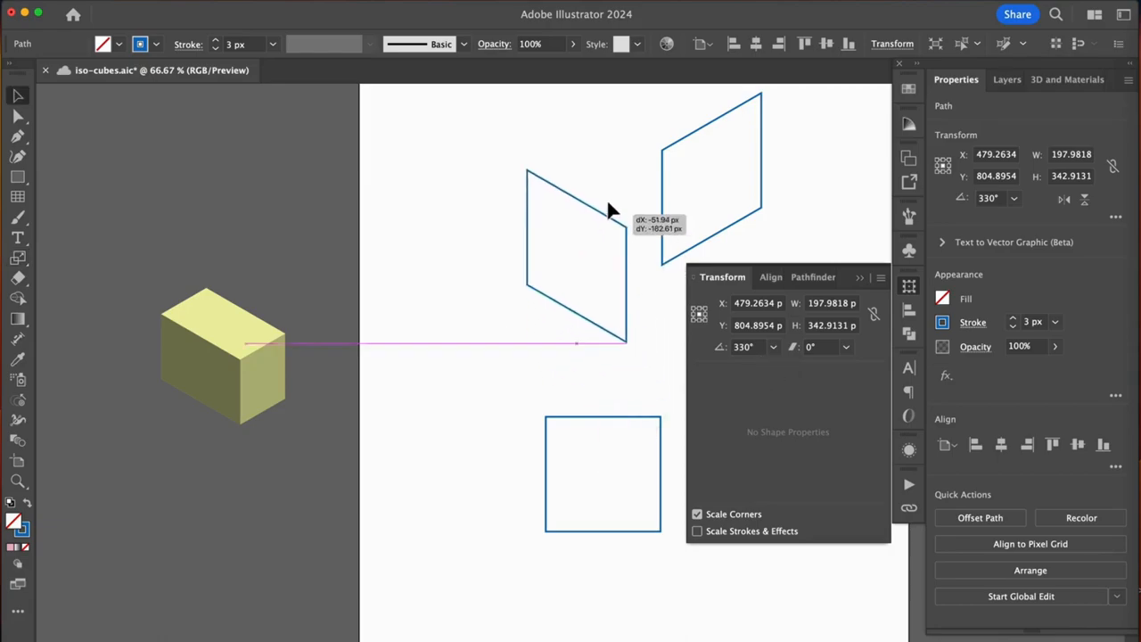
- Scale the remaining square to 86.602% vertically, shear 30° and rotate -30° into a diamond
click(605, 416)
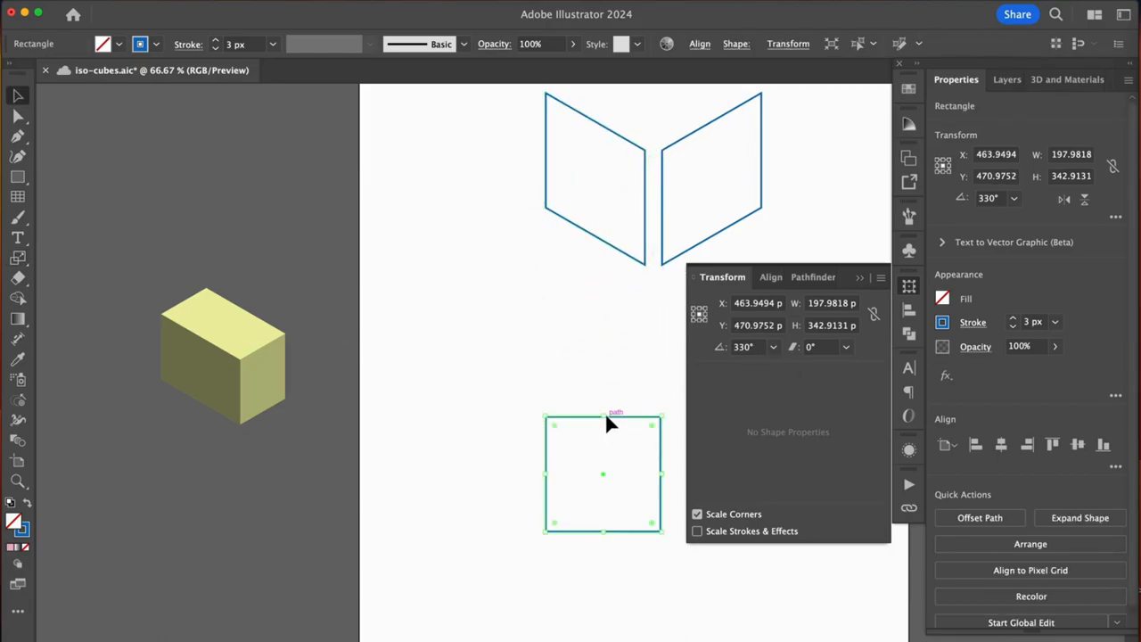
key(s)
key(Return)
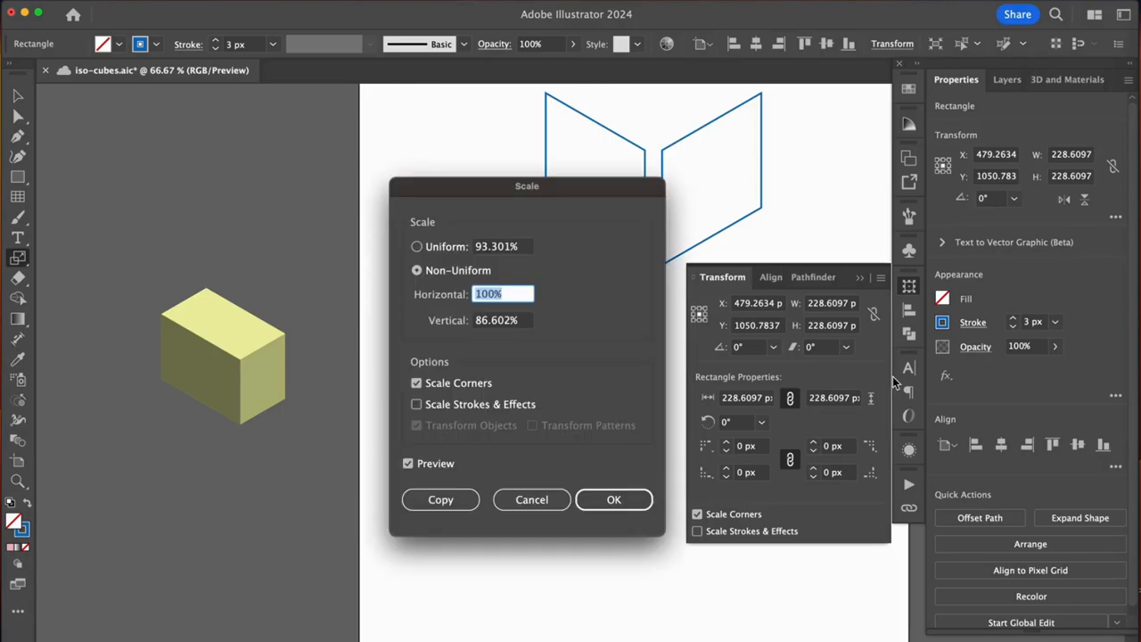
click(616, 501)
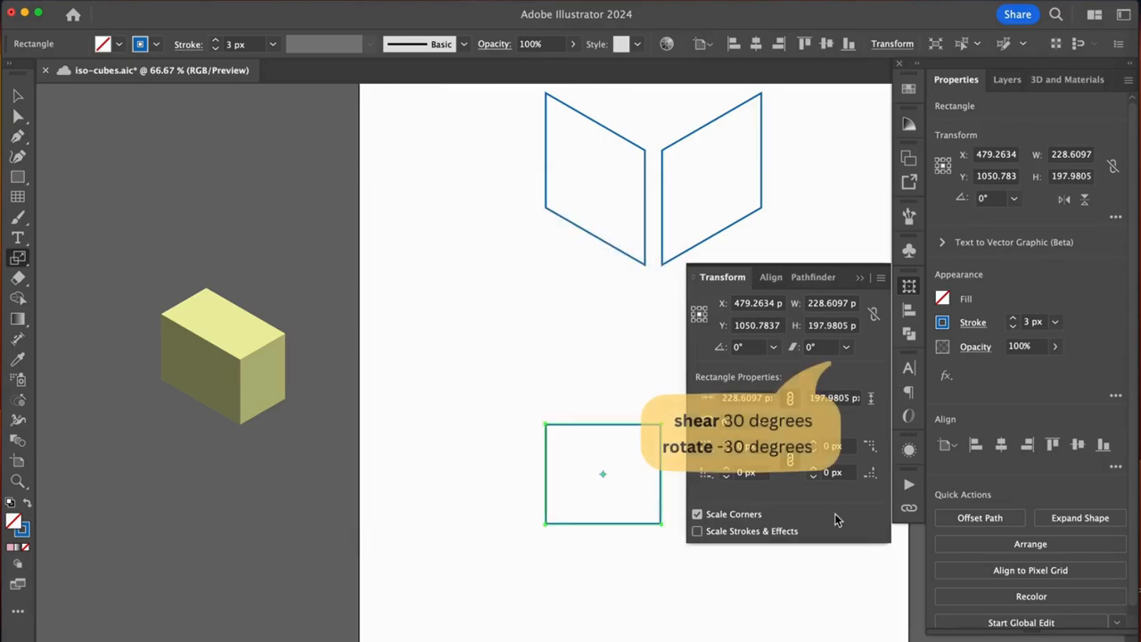
click(847, 348)
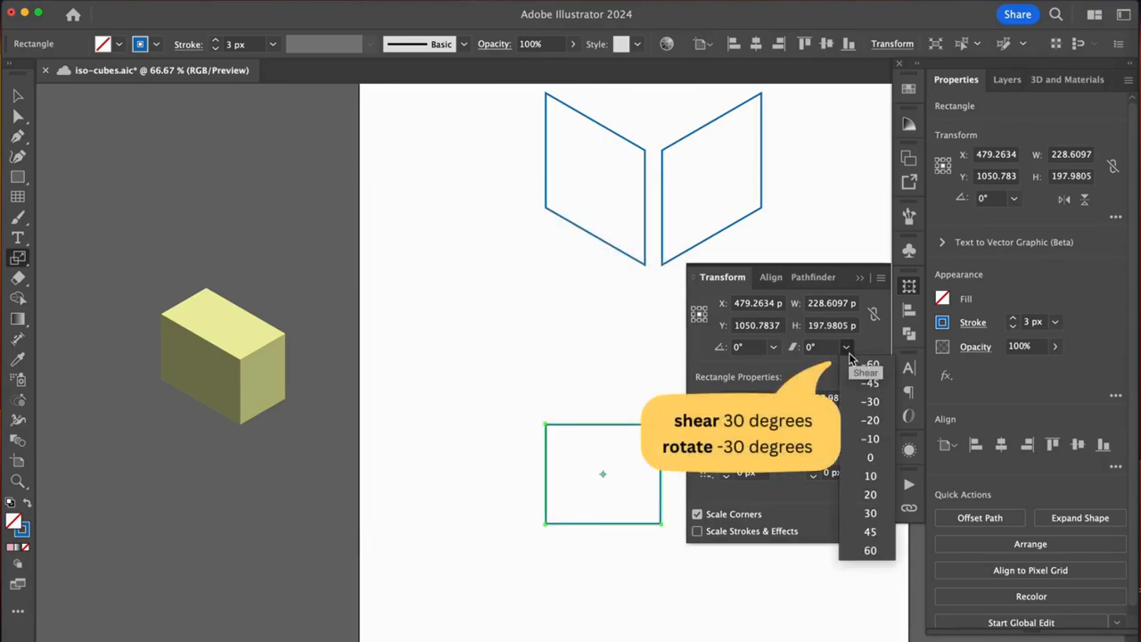
click(878, 513)
click(749, 347)
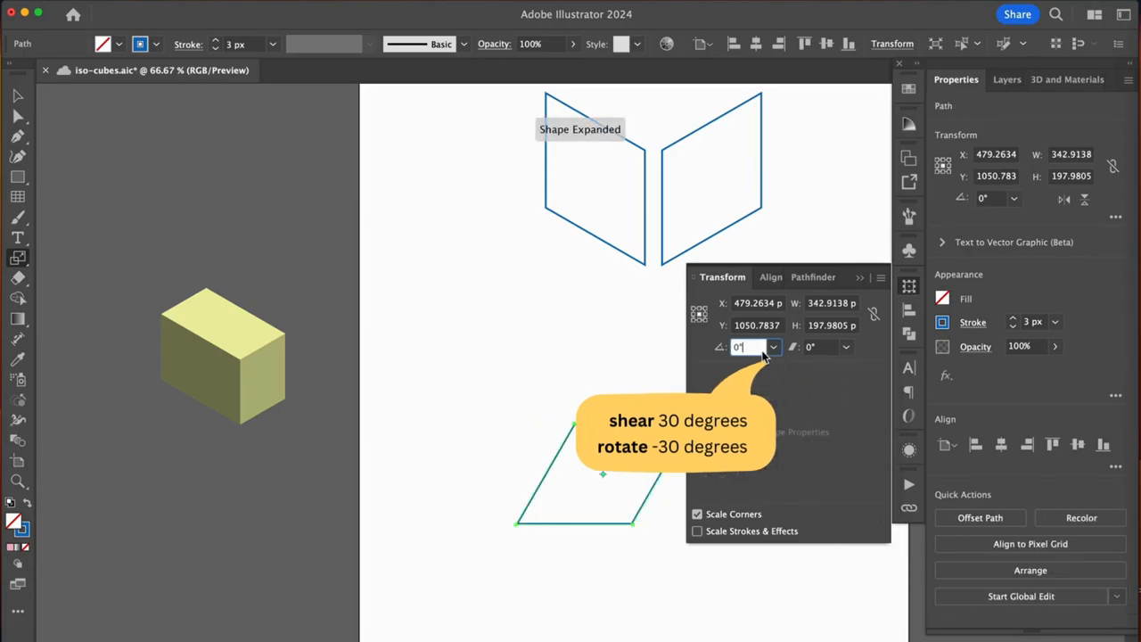
text(-30)
key(Return)
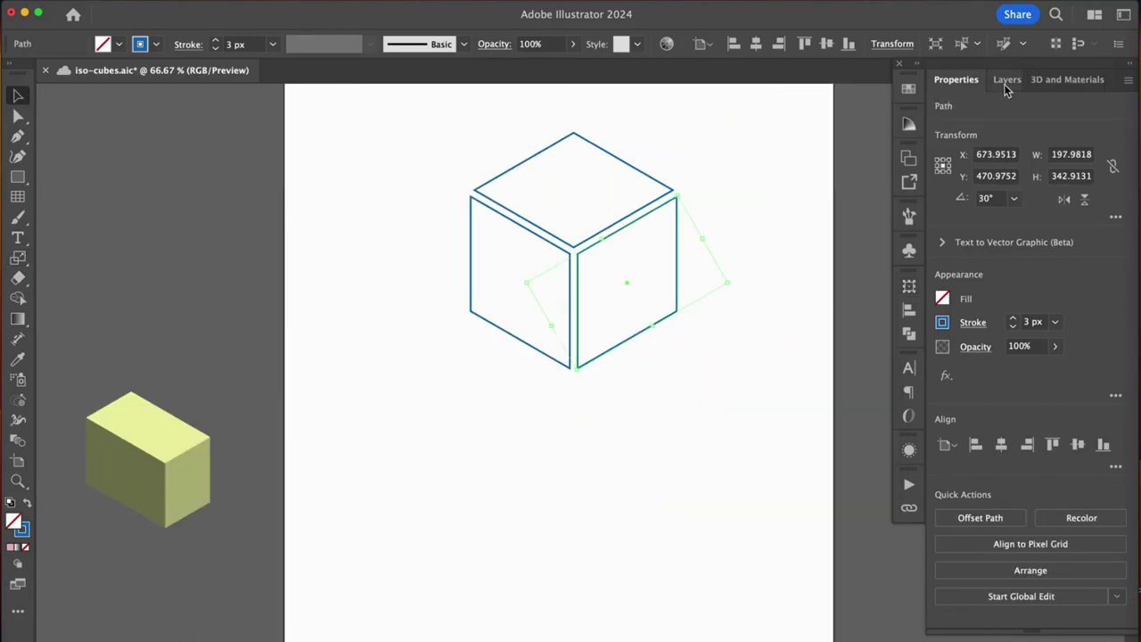
- Show the grid guide layer and drag the right and top faces together into an isometric cube
click(1006, 81)
click(940, 172)
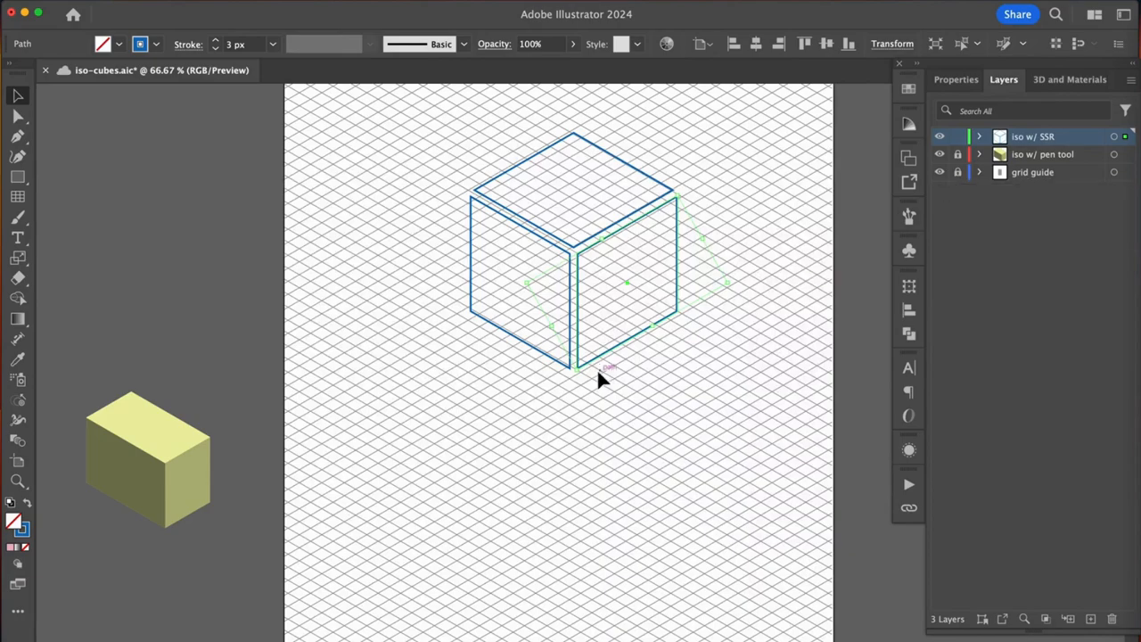
click(532, 359)
click(649, 337)
drag(649, 337, 620, 373)
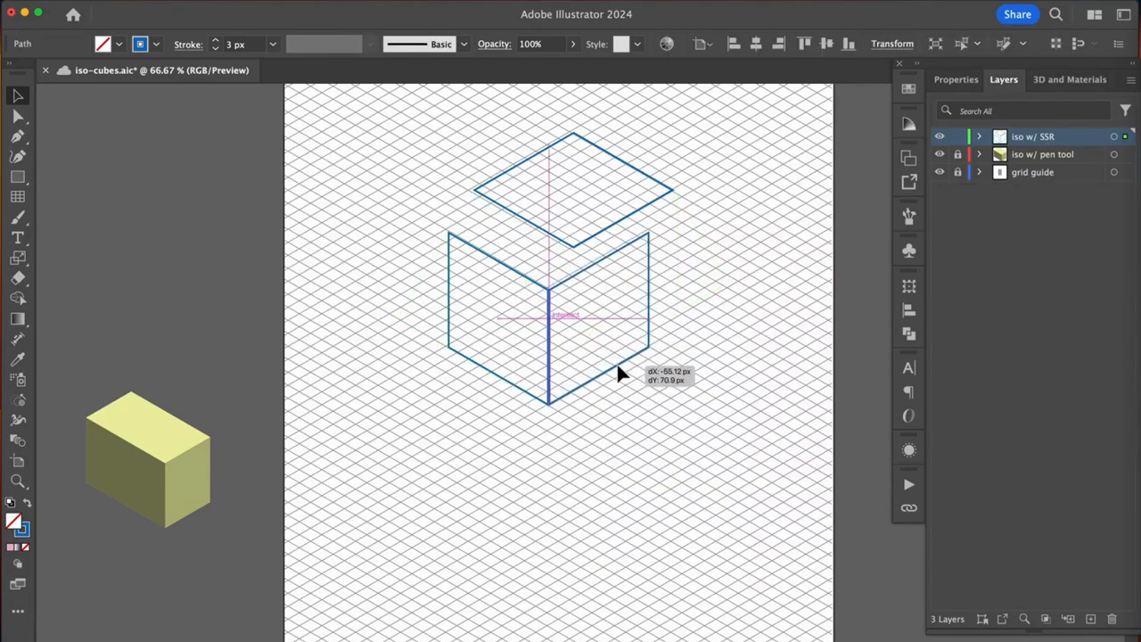
drag(651, 203, 621, 254)
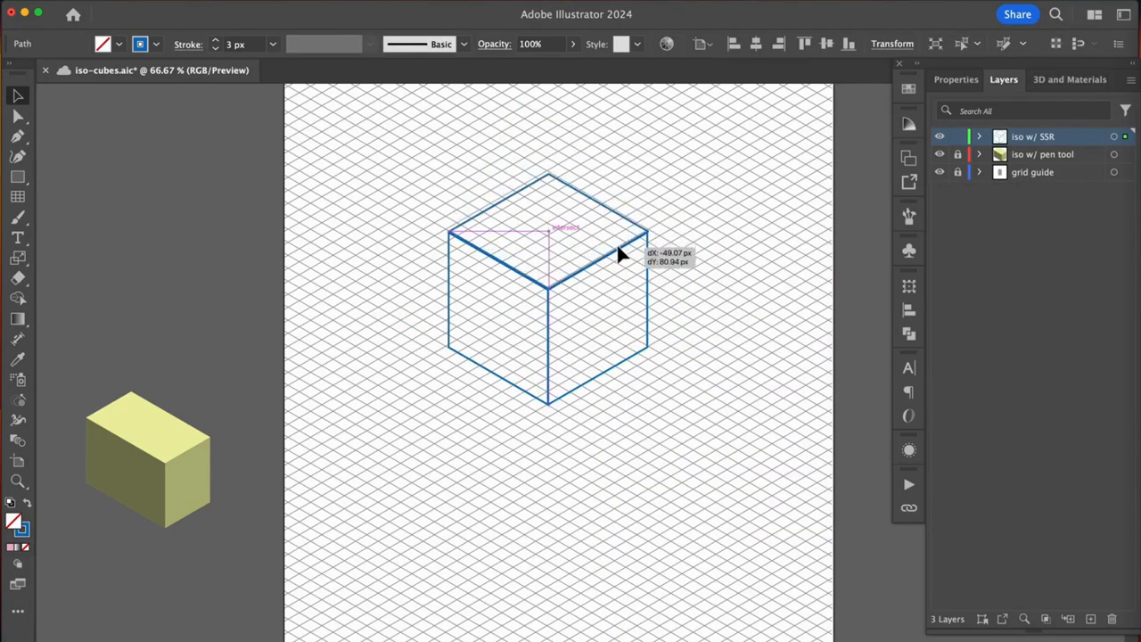
- Draw a square below the cube, paste copies and arrange two side by side with one beneath
click(707, 262)
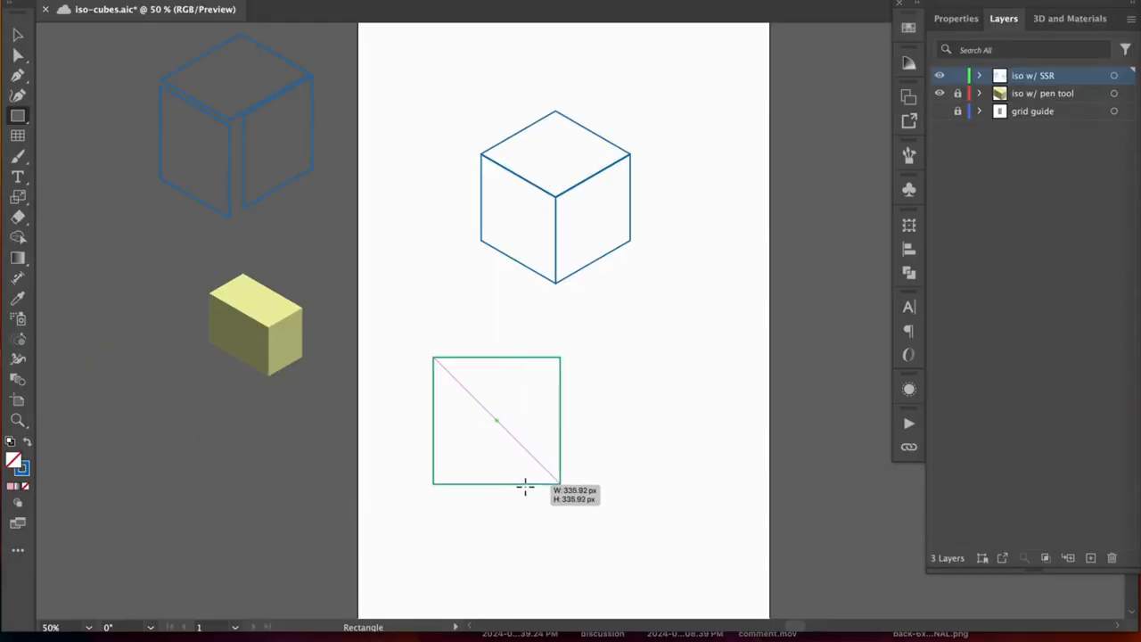
drag(433, 356, 555, 479)
key(ctrl+c)
key(ctrl+v)
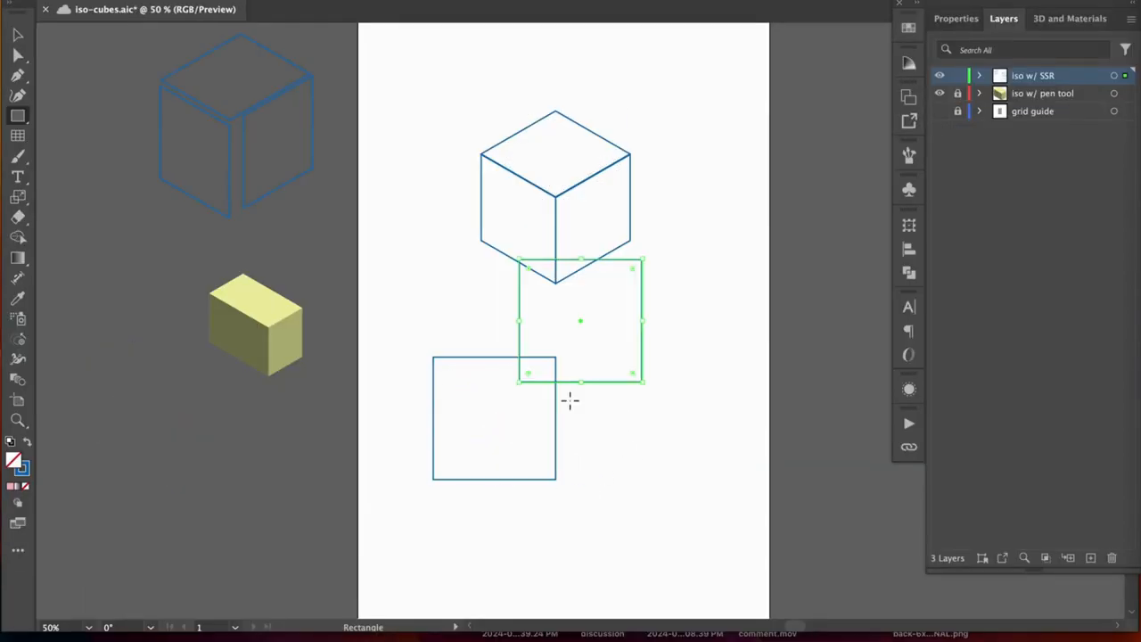
key(v)
drag(570, 379, 617, 478)
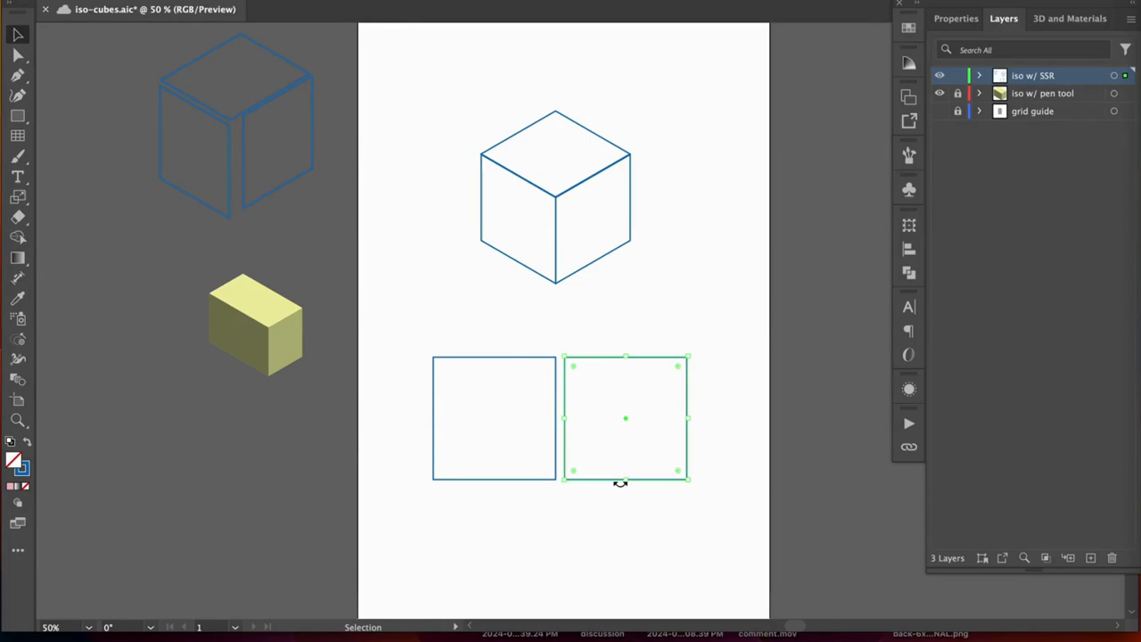
scroll(630, 486, down, 3)
click(630, 486)
drag(600, 272, 583, 504)
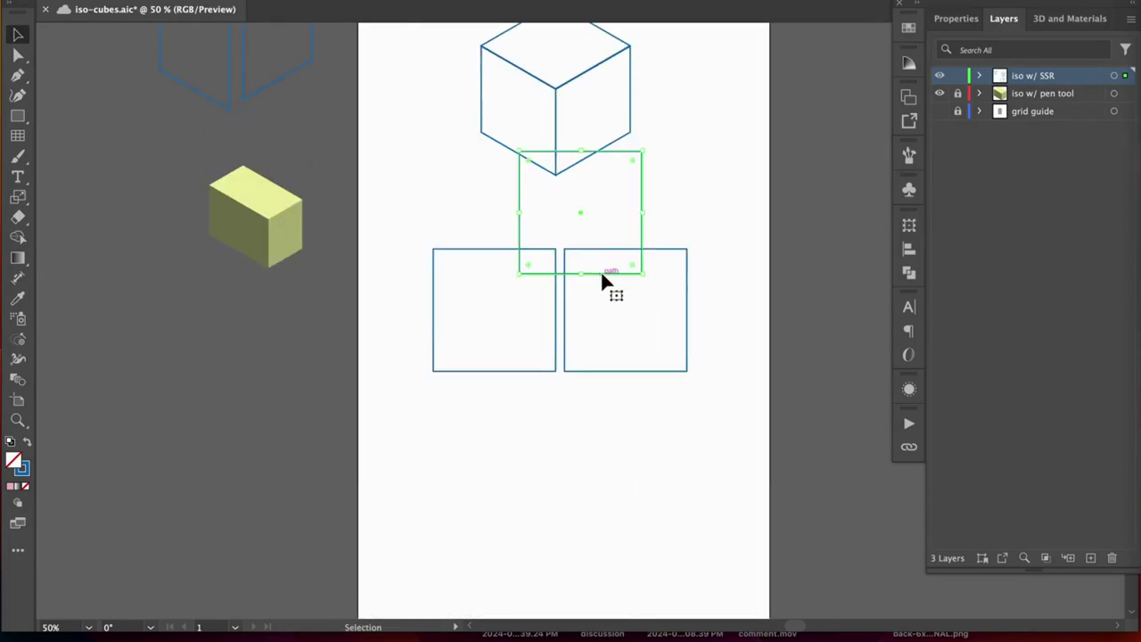
click(680, 484)
click(482, 250)
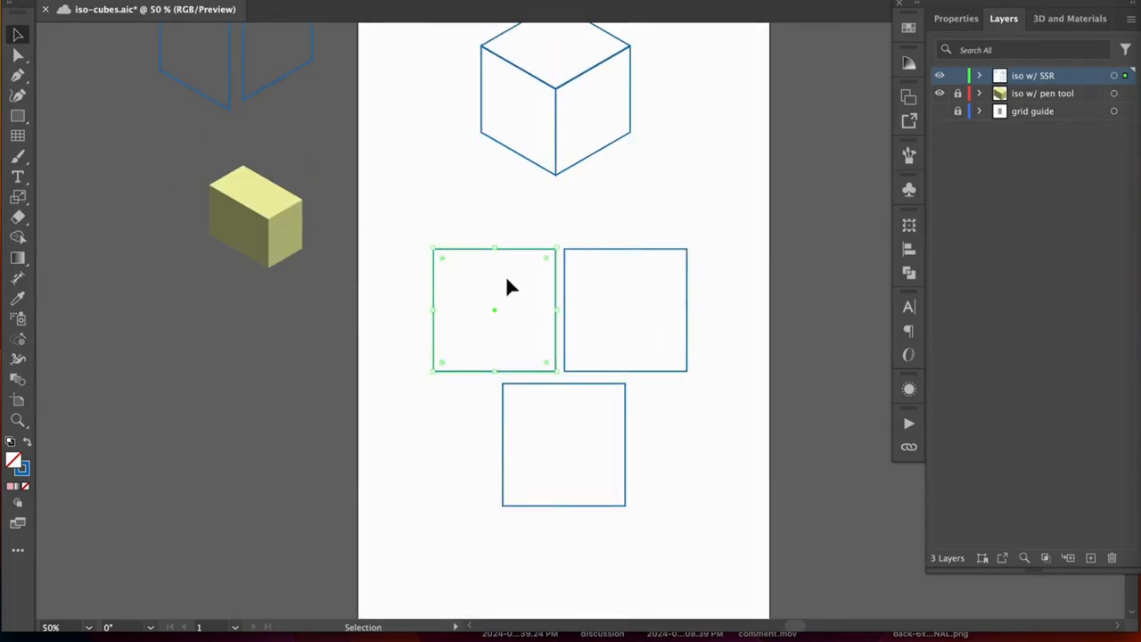
- Create a new action named 'iso right' in the Actions panel and start recording
click(911, 426)
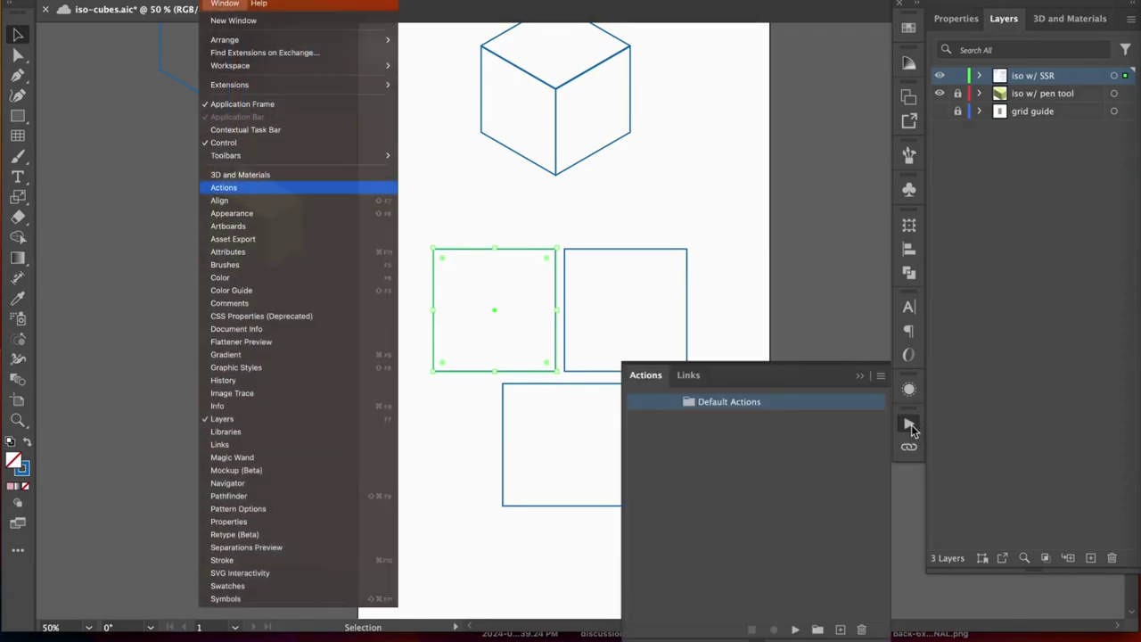
click(840, 630)
text(iso ri)
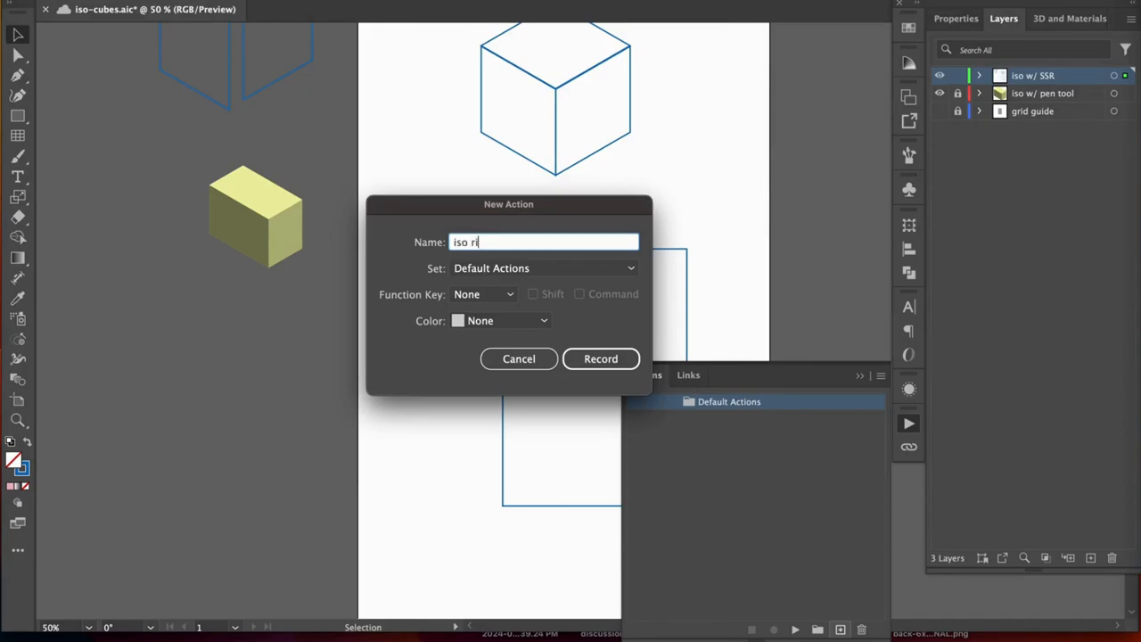
text(ght)
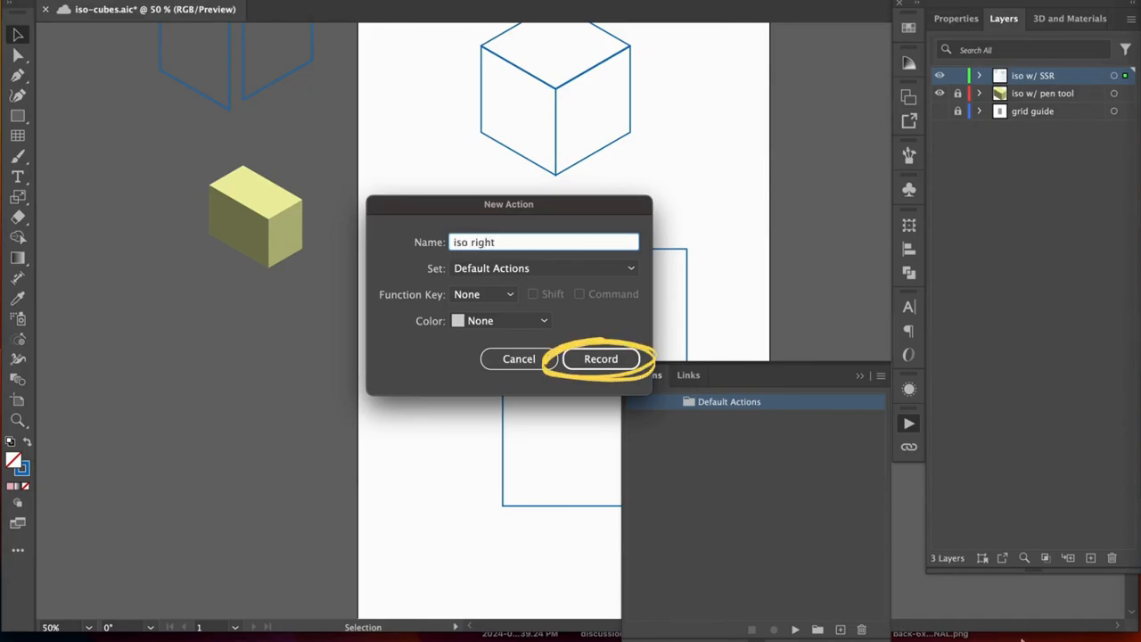
click(607, 359)
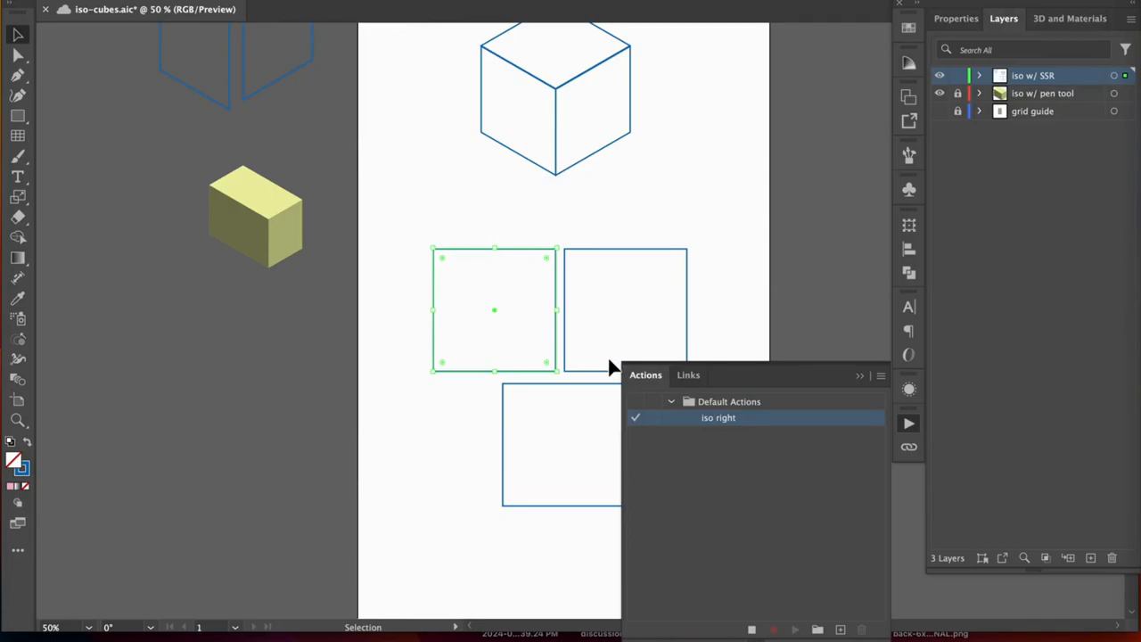
- Record squashing the left square vertically, shearing 30° and rotating 30°, then stop recording
key(s)
key(Return)
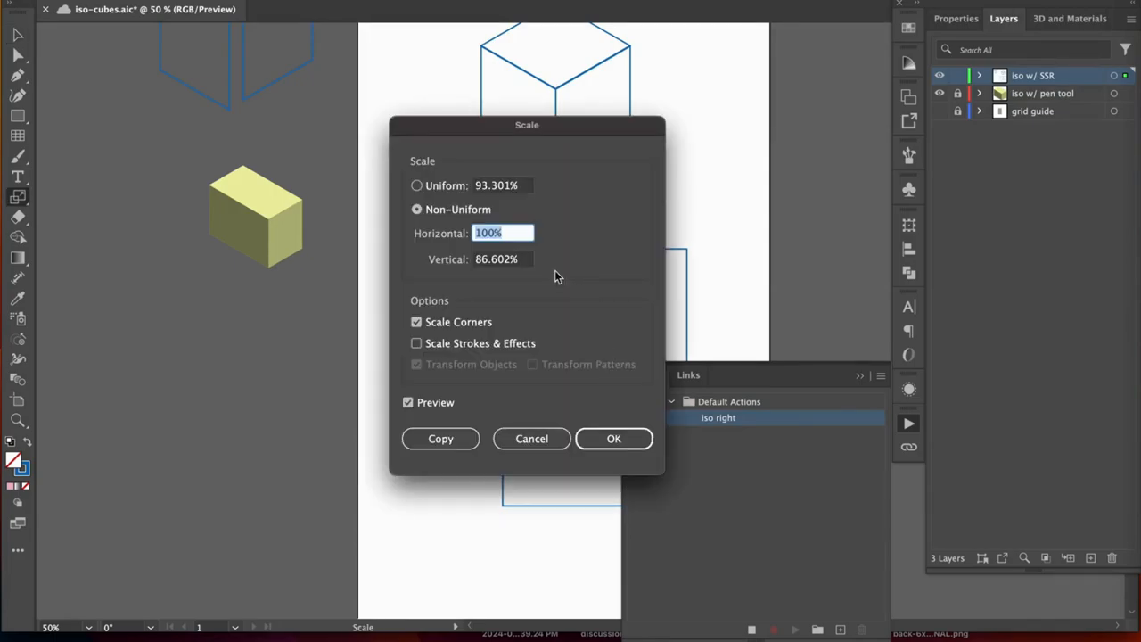
click(617, 445)
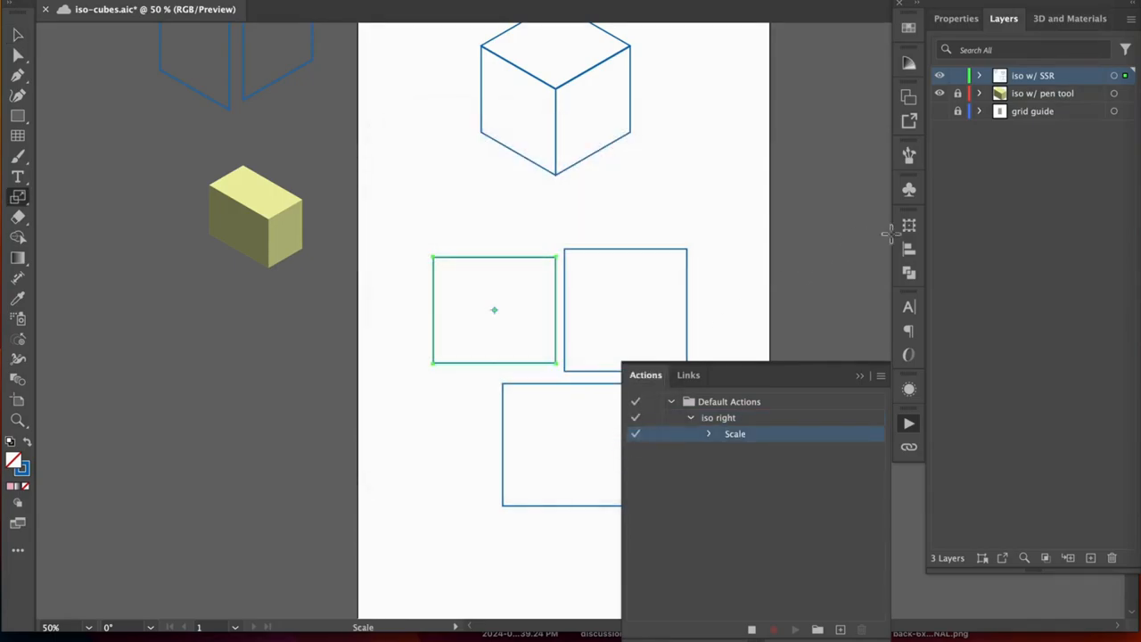
click(906, 246)
click(846, 285)
click(865, 453)
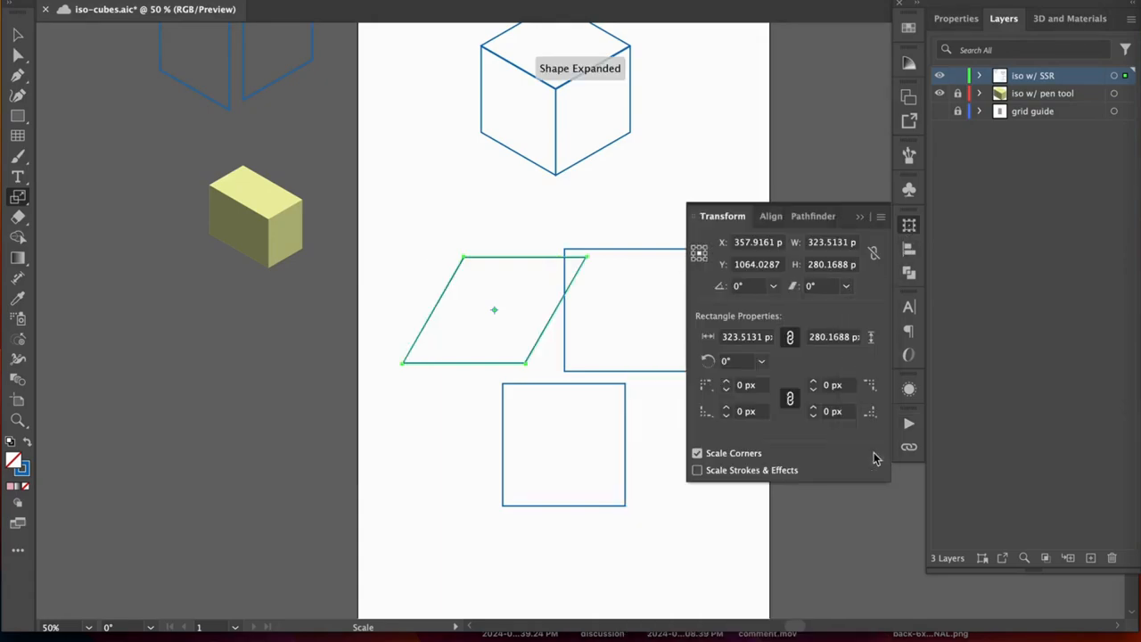
click(774, 287)
click(794, 322)
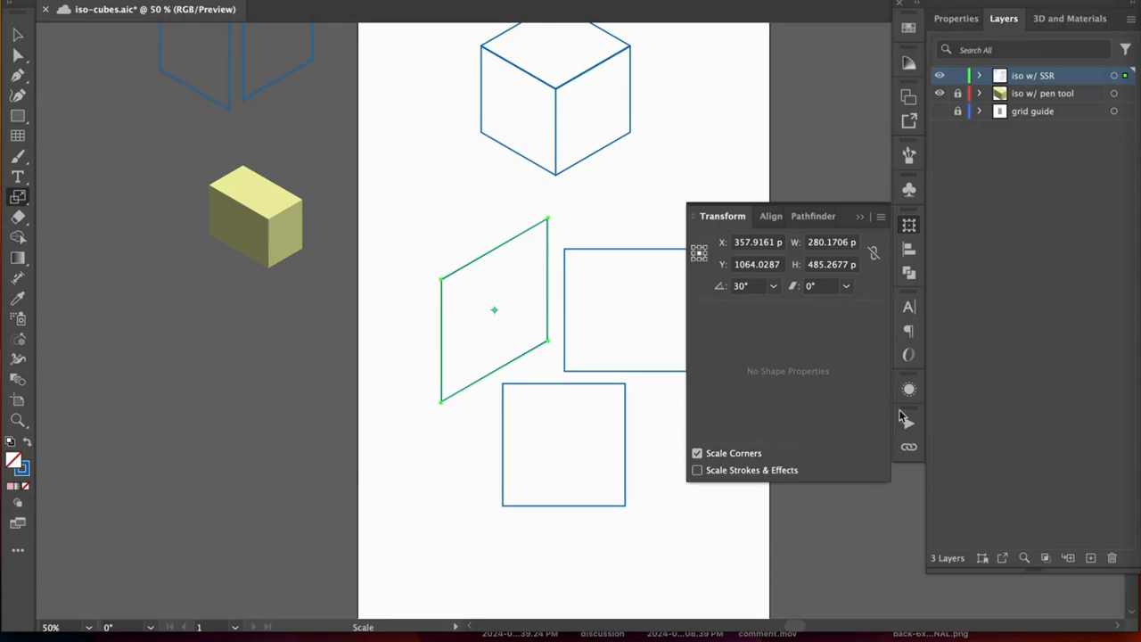
click(906, 420)
click(752, 629)
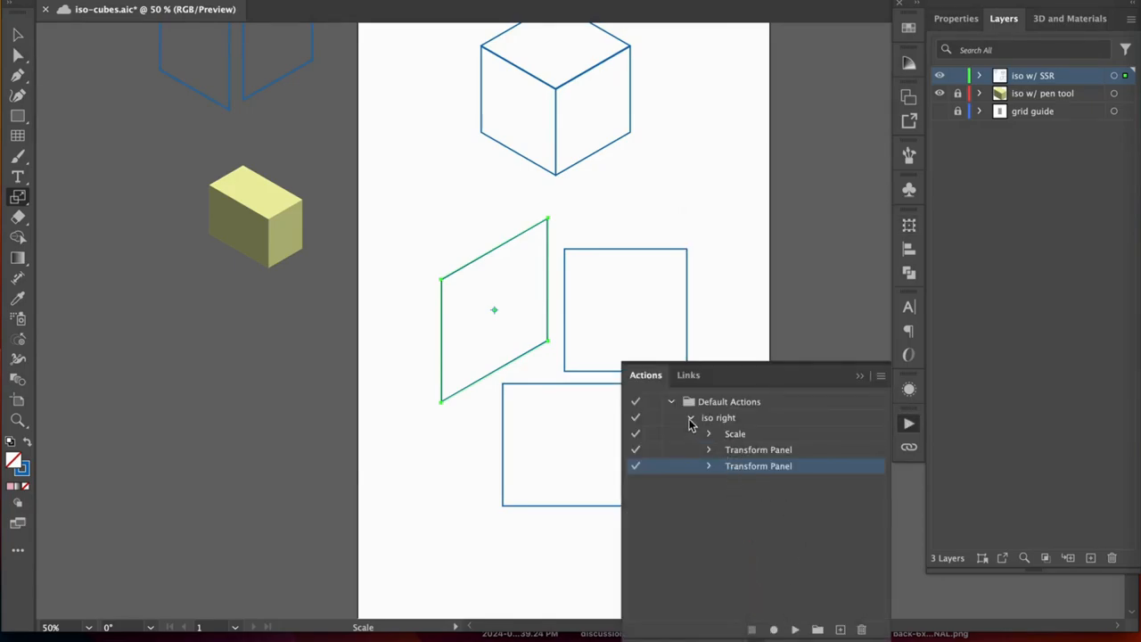
- Create and record a new 'iso left' action starting with a vertical 86.602% scale of the square
click(691, 418)
click(839, 629)
text(iso left)
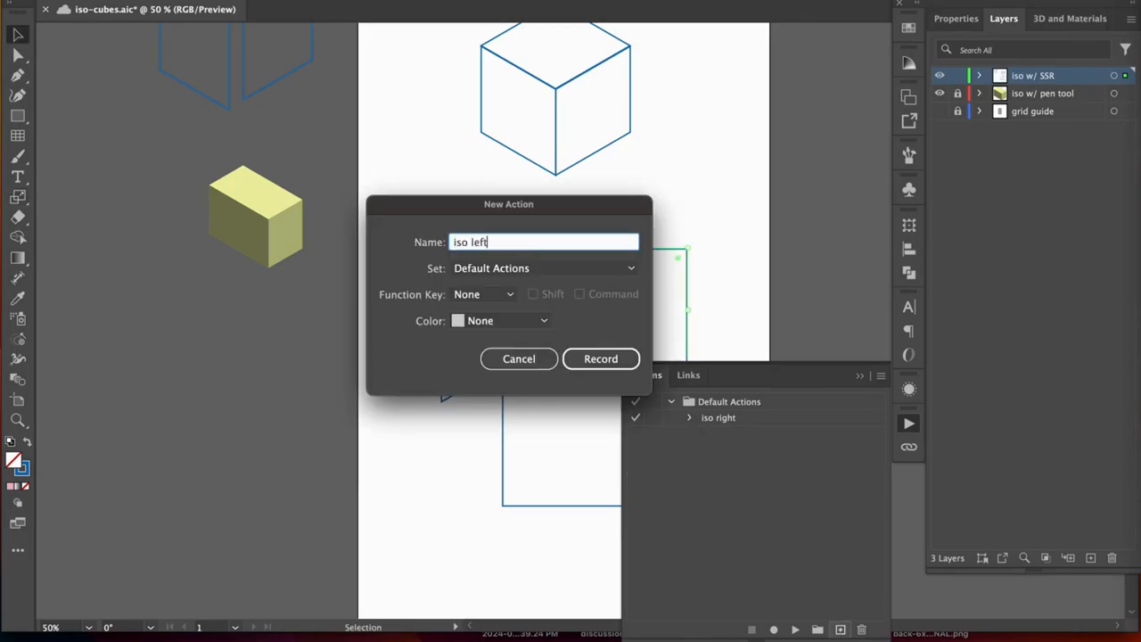
click(601, 359)
key(s)
key(Return)
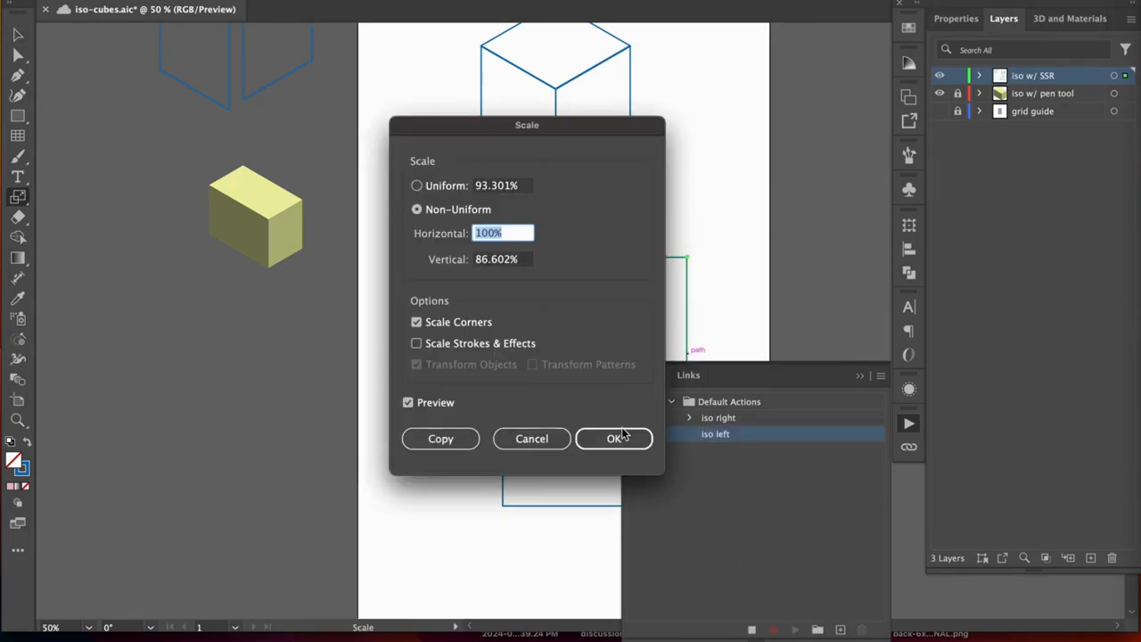
click(615, 438)
- Add a -30° shear and -30° rotation to iso left, stop recording and collapse it
click(909, 225)
click(846, 286)
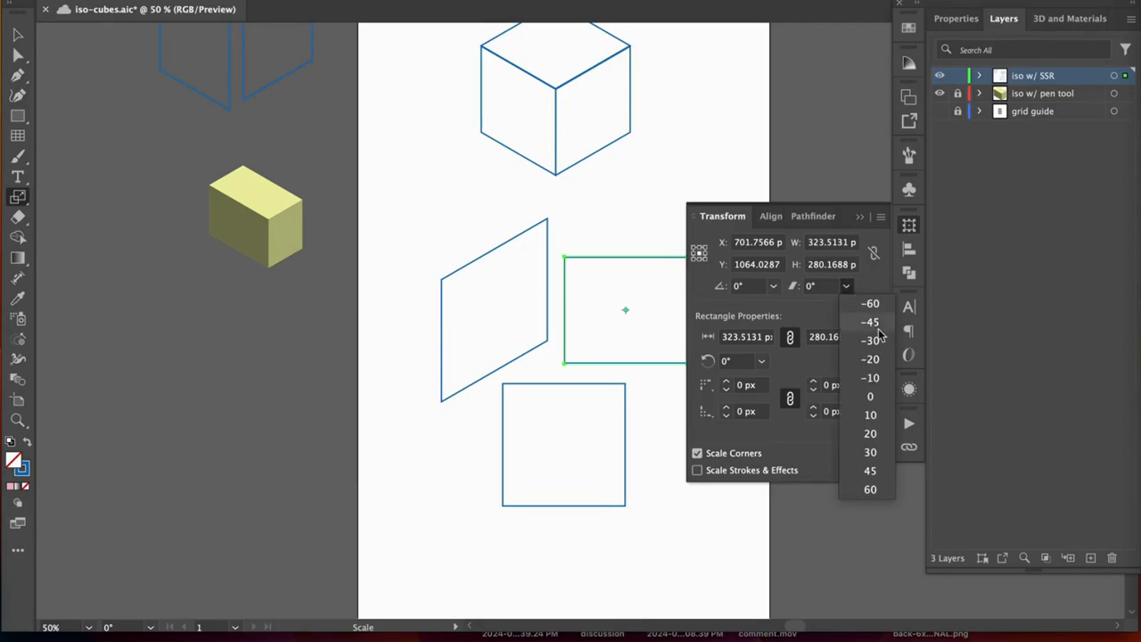
click(871, 341)
click(745, 285)
text(-30)
key(Return)
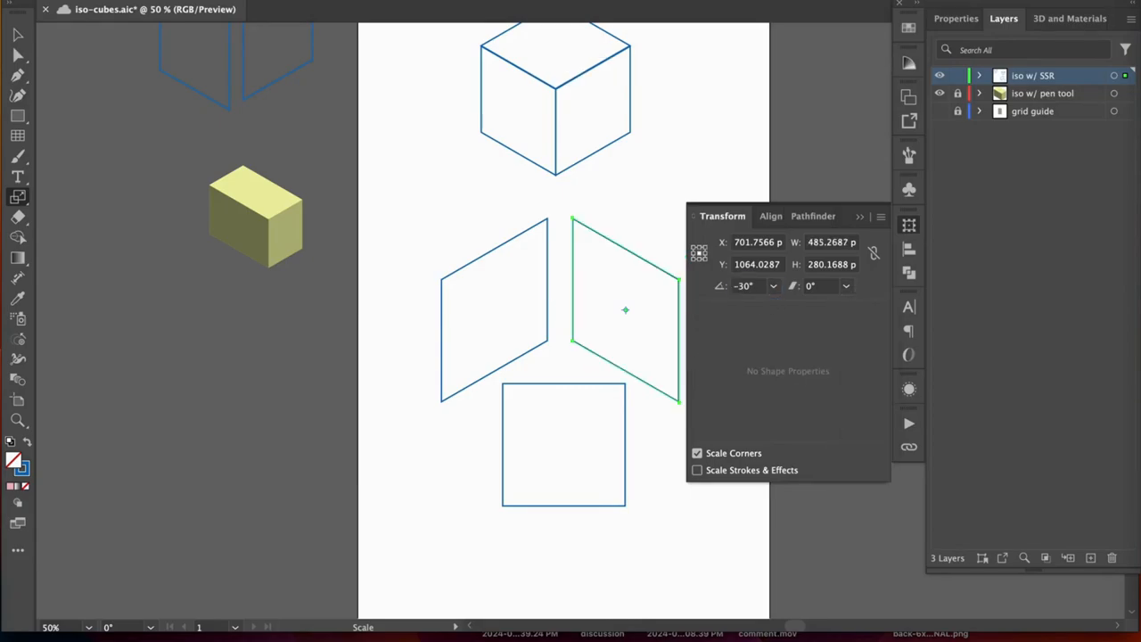
click(910, 423)
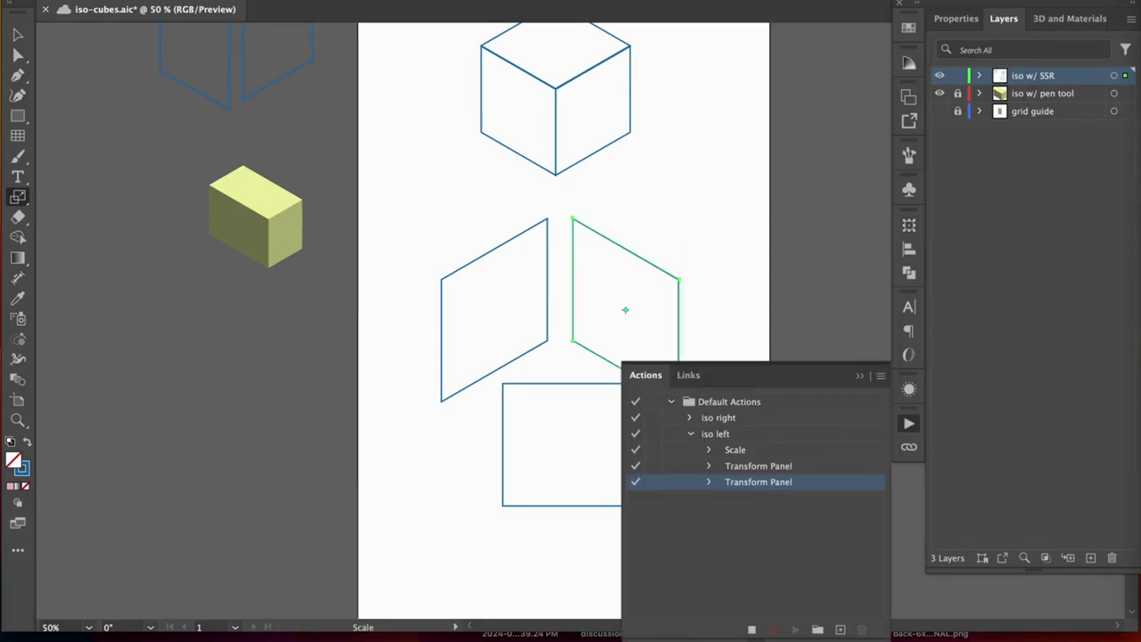
click(751, 629)
click(692, 435)
click(601, 505)
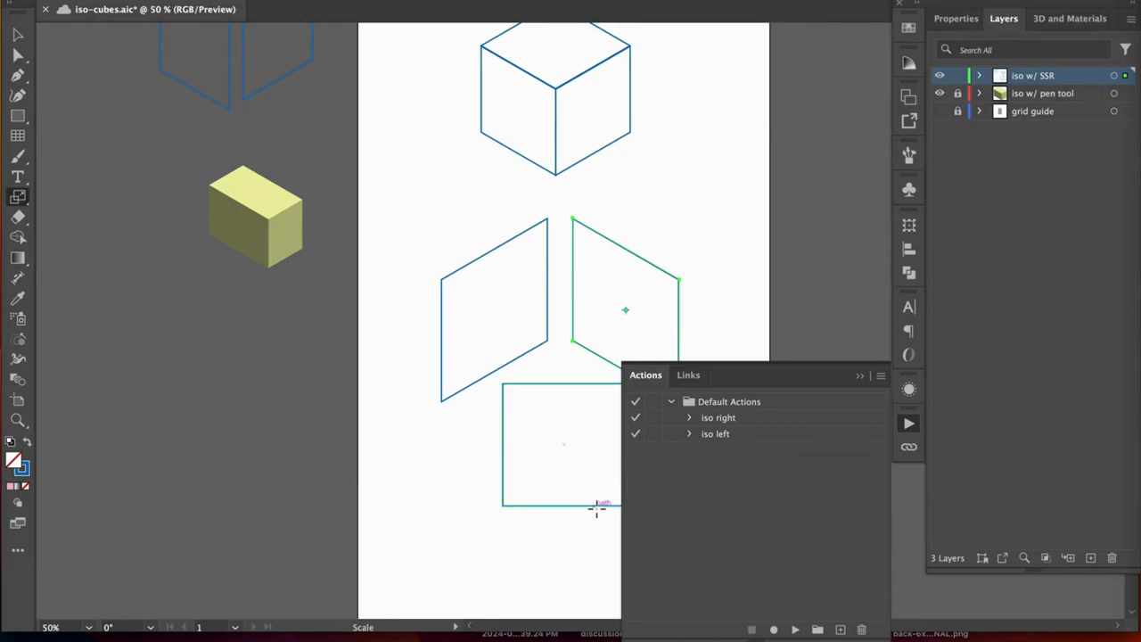
- Create and record a new 'iso top' action starting with a vertical 86.602% scale of the bottom square
click(840, 630)
text(iso top)
click(590, 361)
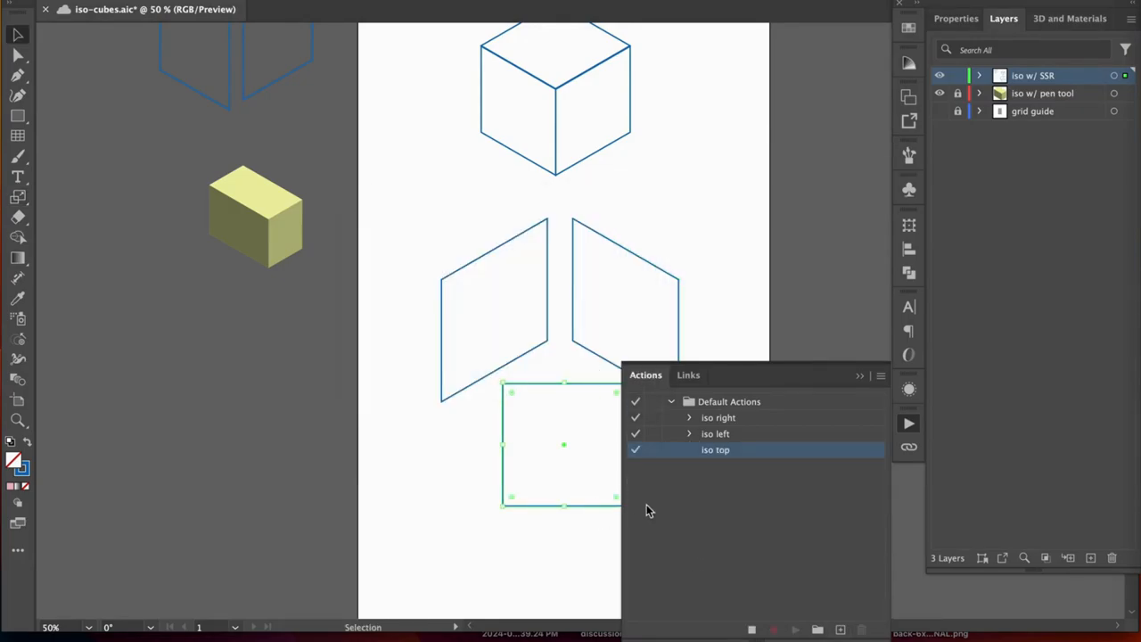
key(s)
key(Return)
click(618, 438)
key(shift+F8)
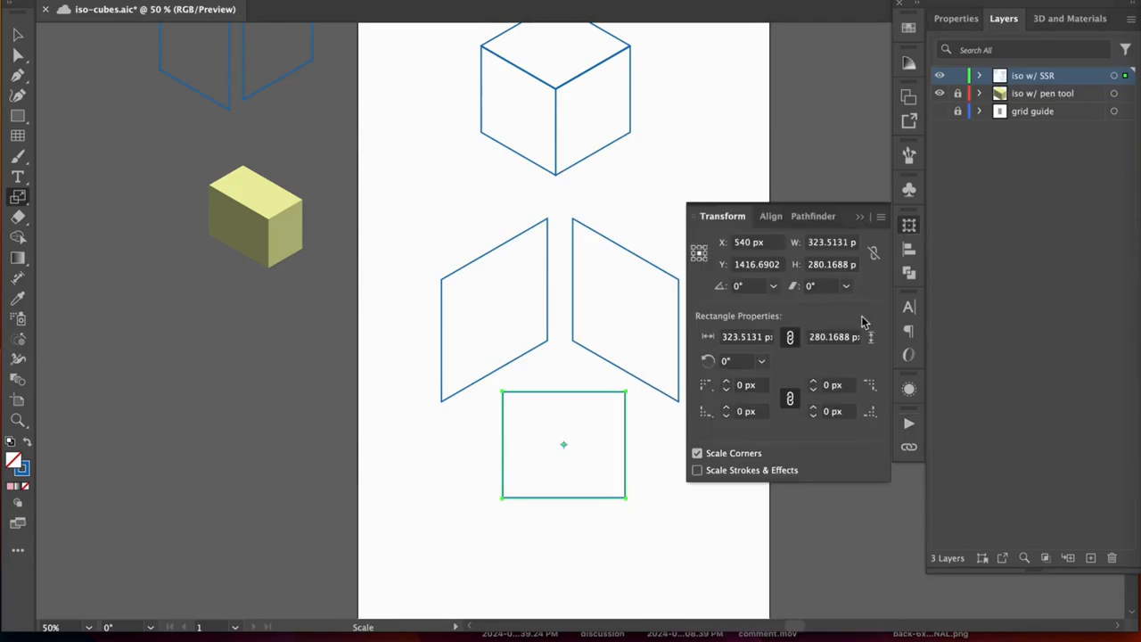
- Shear the square 30° and rotate it -30° into a flat rhombus
click(846, 285)
click(869, 462)
click(773, 285)
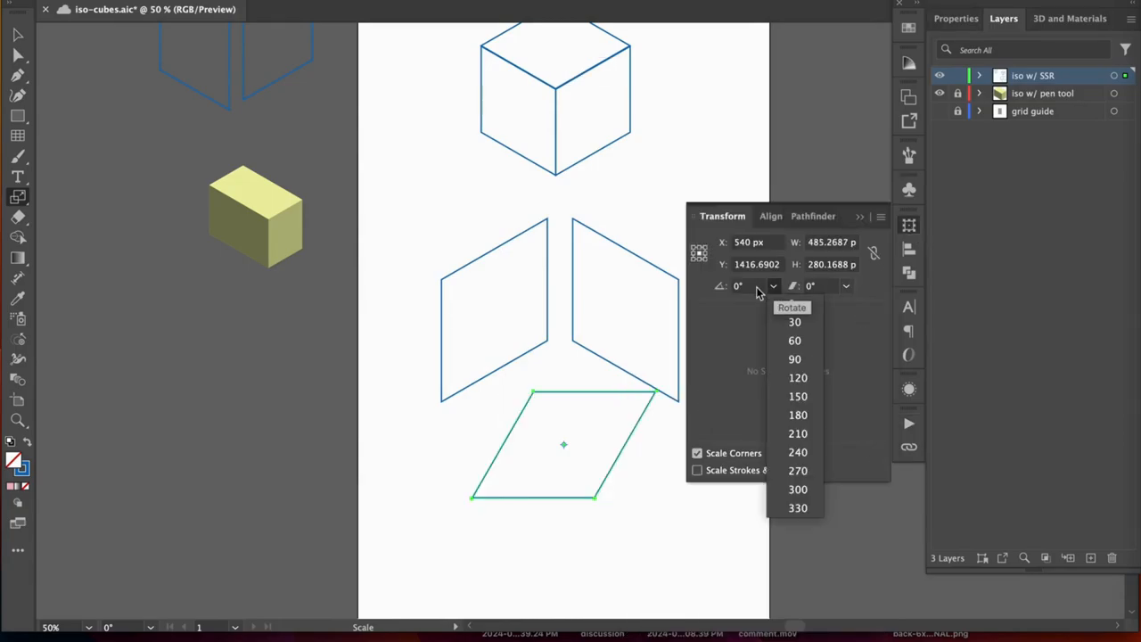
click(746, 285)
text(330)
key(Return)
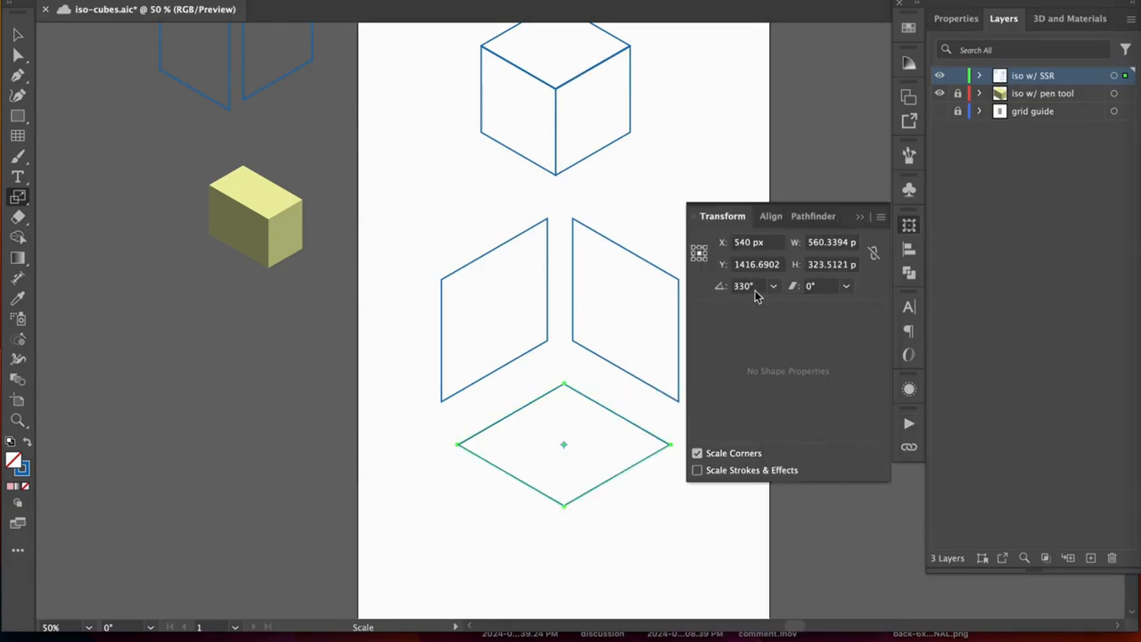
- Stop recording iso top, collapse it and move the right face down onto the rhombus
click(908, 424)
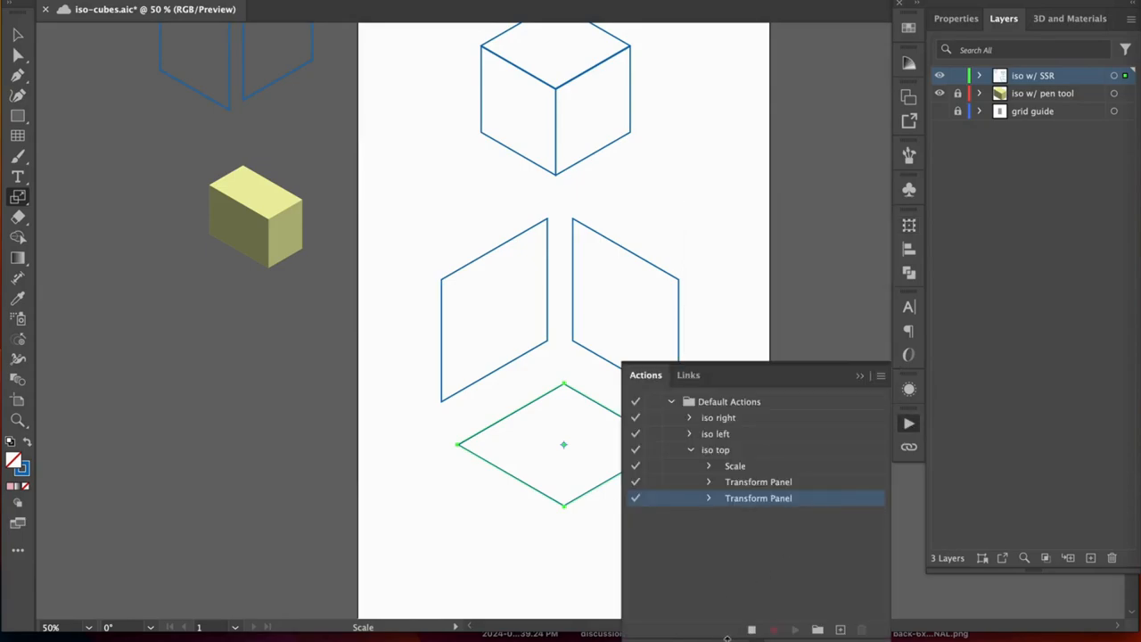
click(751, 629)
click(693, 451)
key(v)
drag(679, 341, 671, 389)
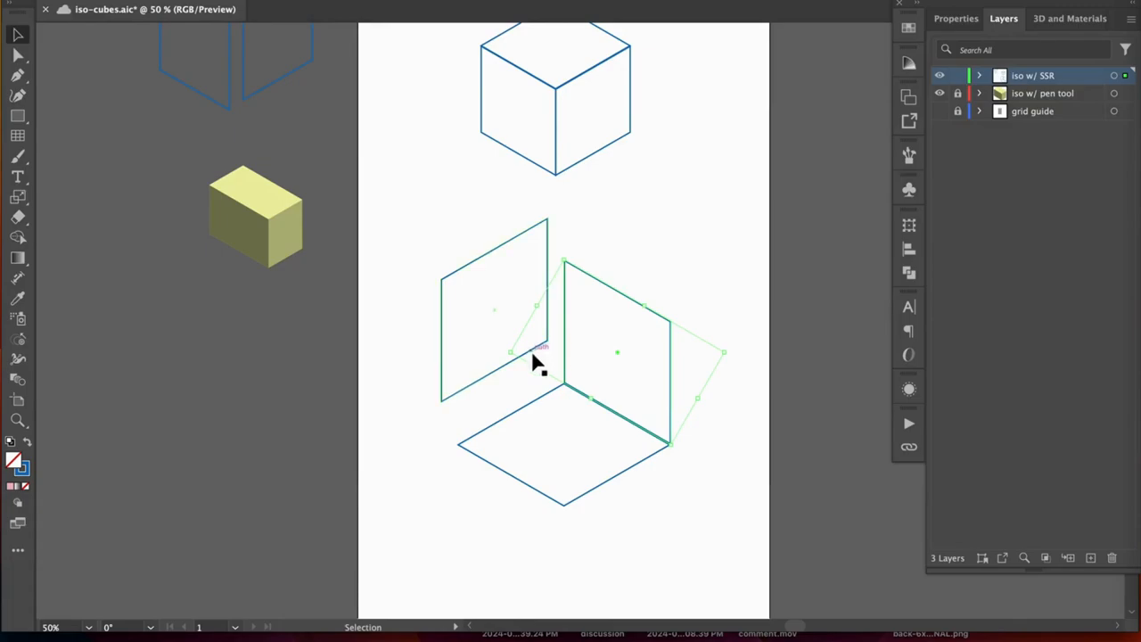
- Select the left face and collapse the Actions panel list showing iso right, iso left and iso top
click(479, 379)
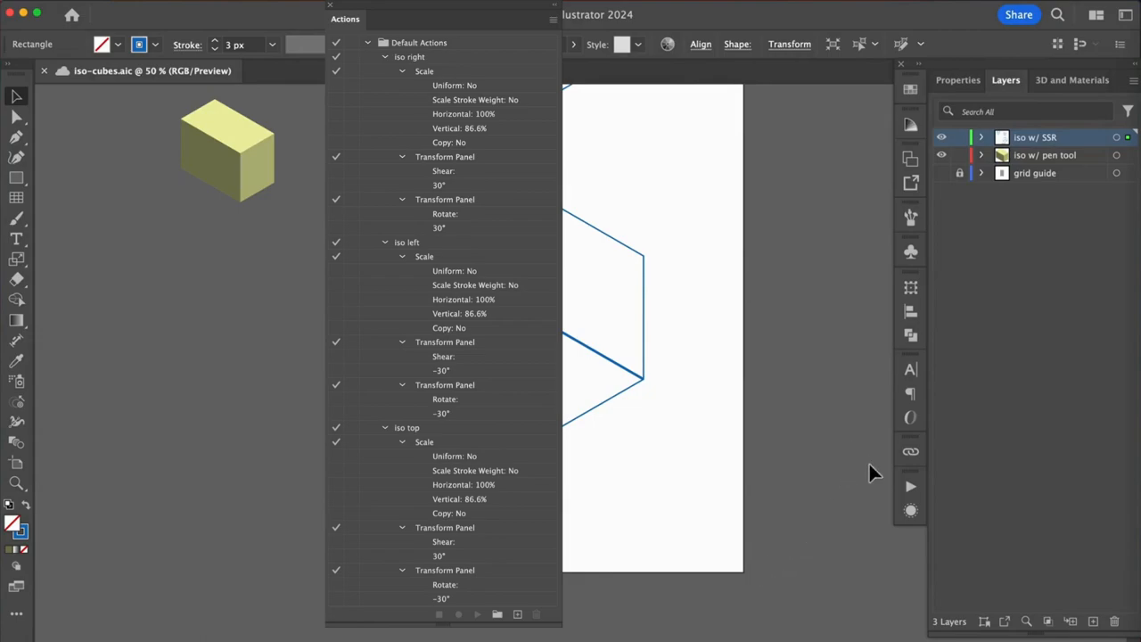
click(911, 485)
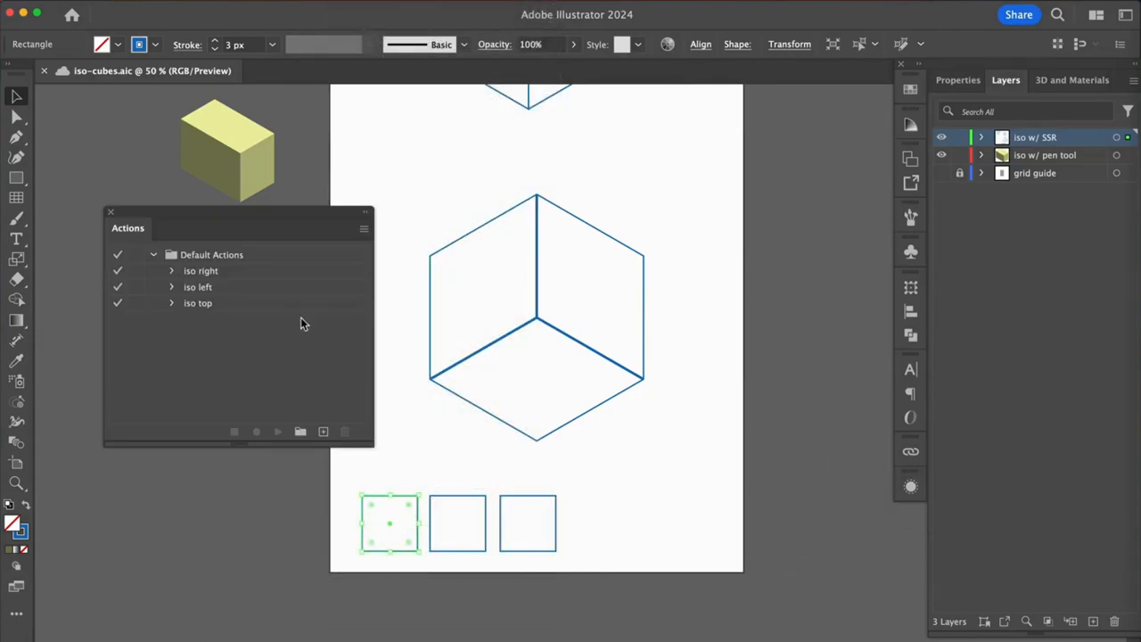
- Run the iso right action on the left square and iso left on the middle square
click(204, 272)
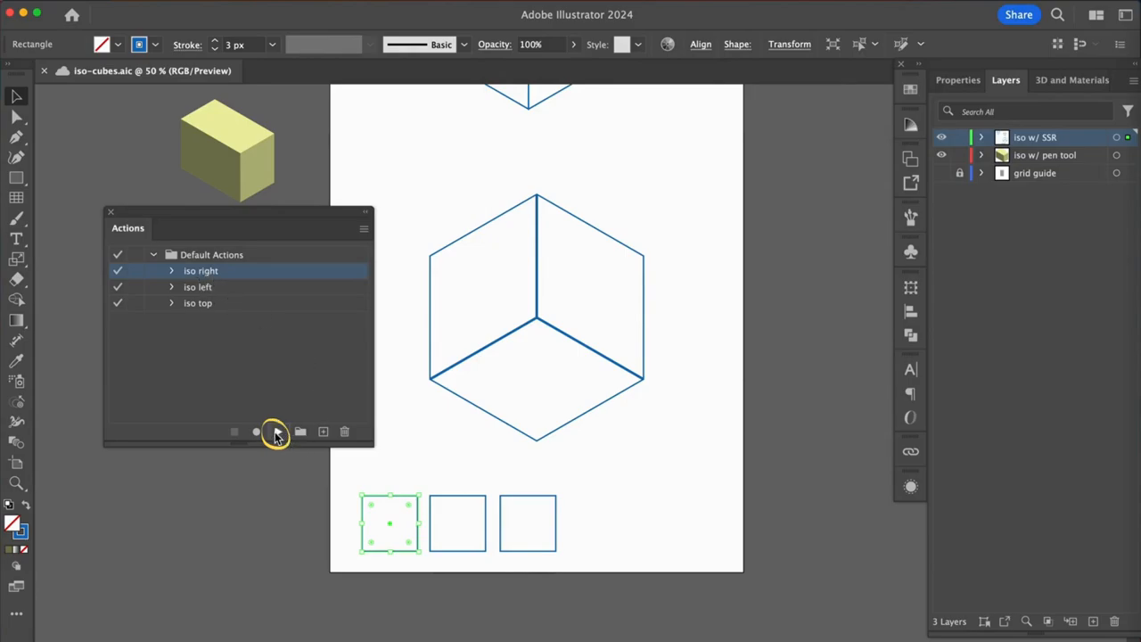
click(276, 433)
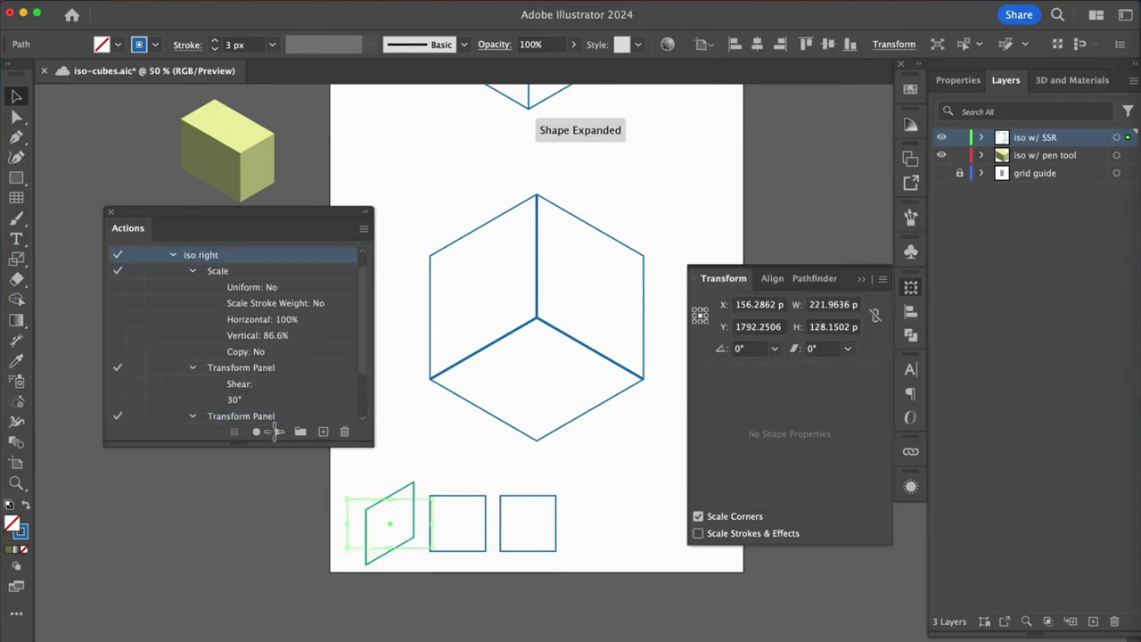
click(470, 504)
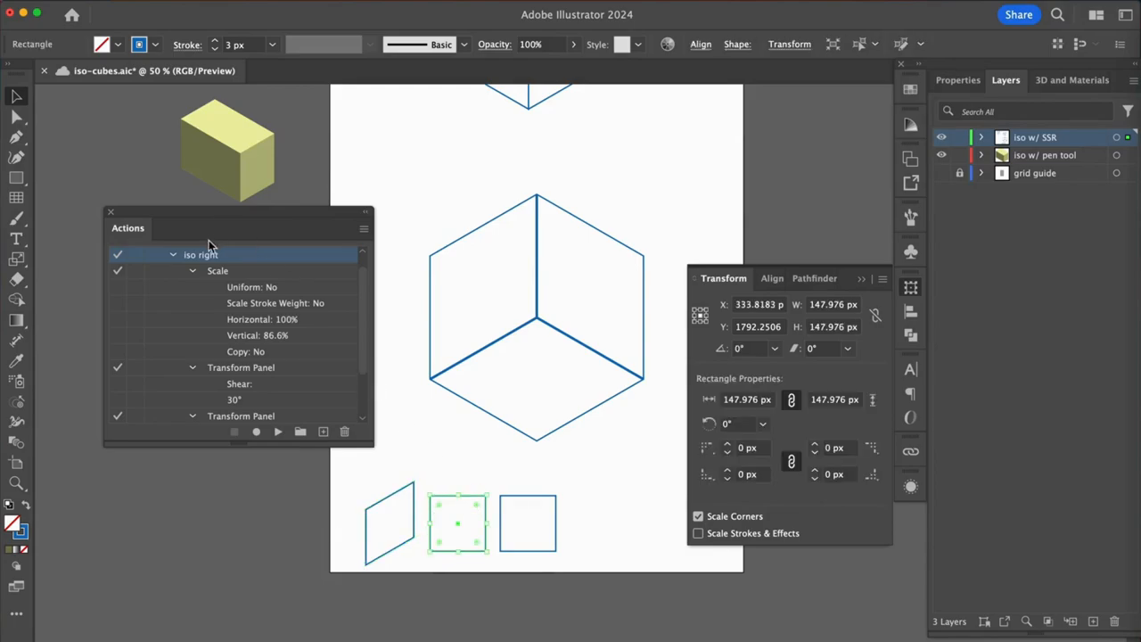
click(173, 254)
click(198, 287)
click(278, 431)
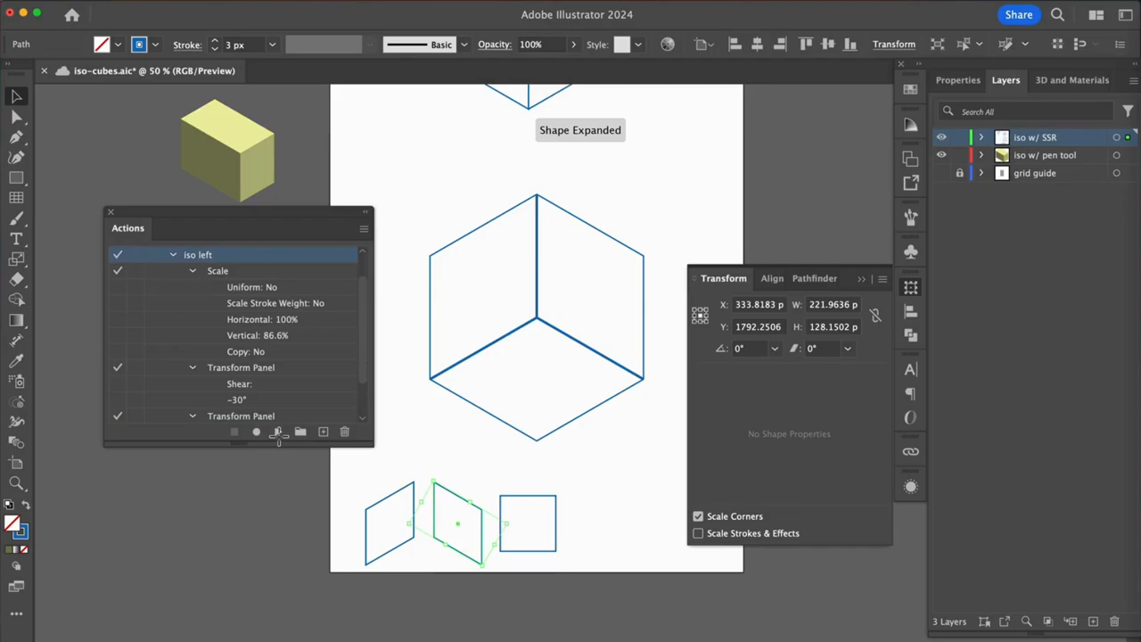
- Run the iso top action on the right square to make the top rhombus
click(533, 505)
click(173, 255)
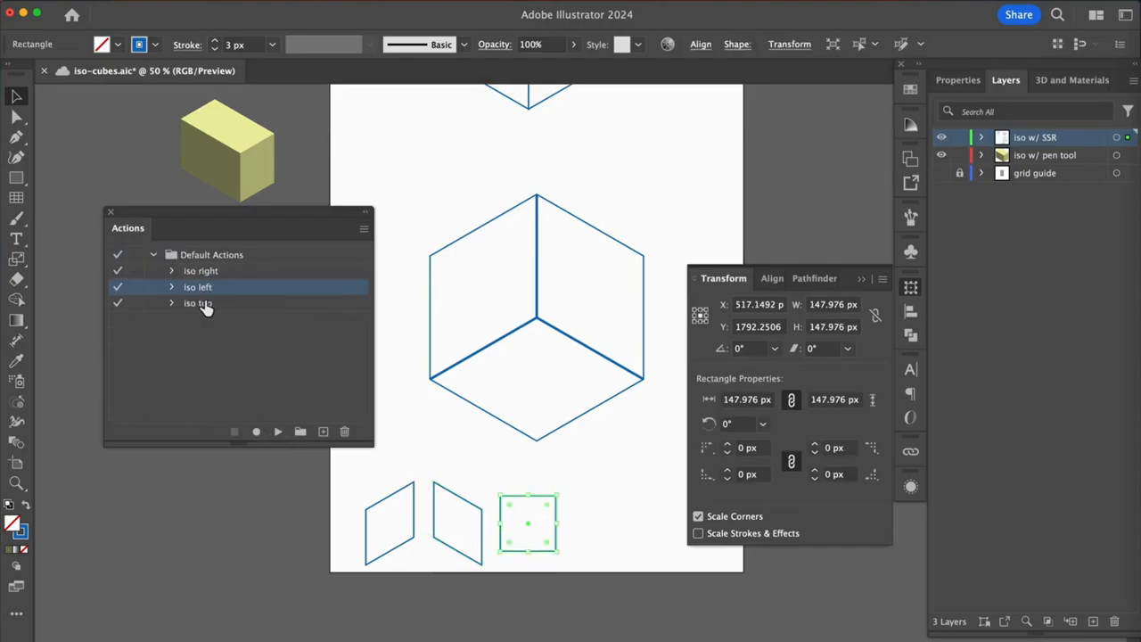
click(198, 303)
click(279, 432)
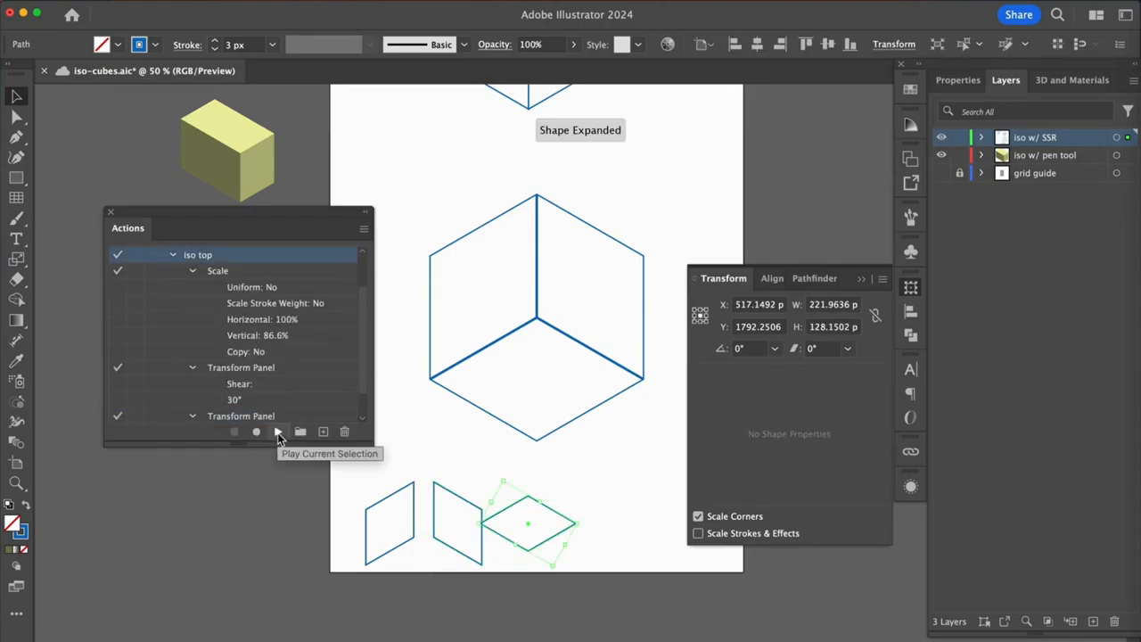
- Drag the middle and left faces under the top rhombus to complete the small cube
drag(479, 538, 584, 537)
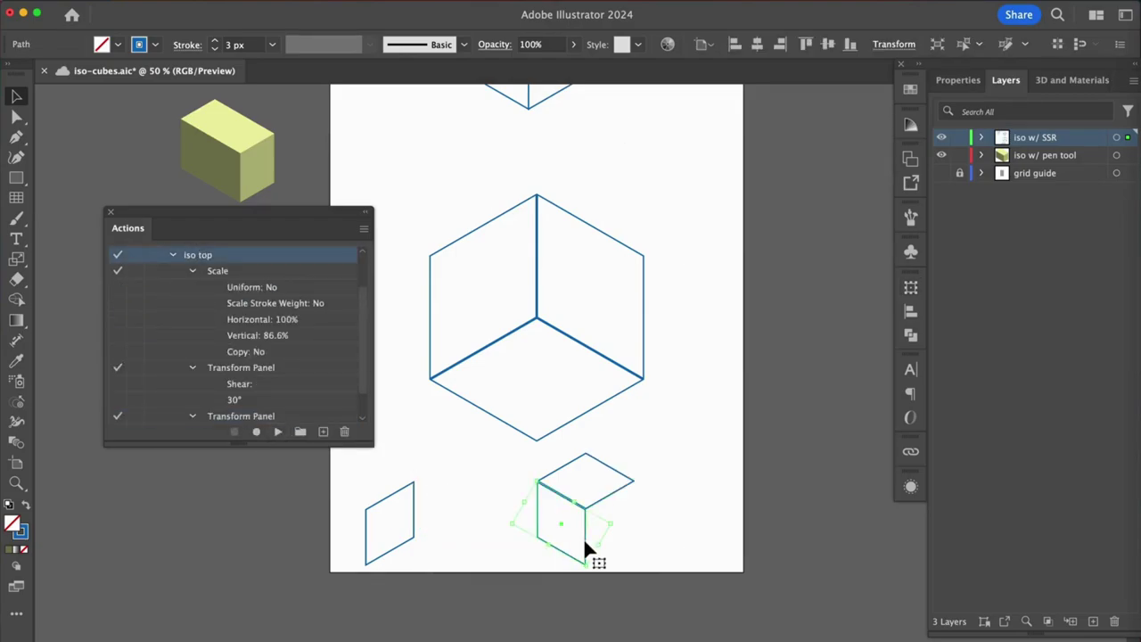
click(407, 539)
drag(408, 539, 628, 540)
click(775, 563)
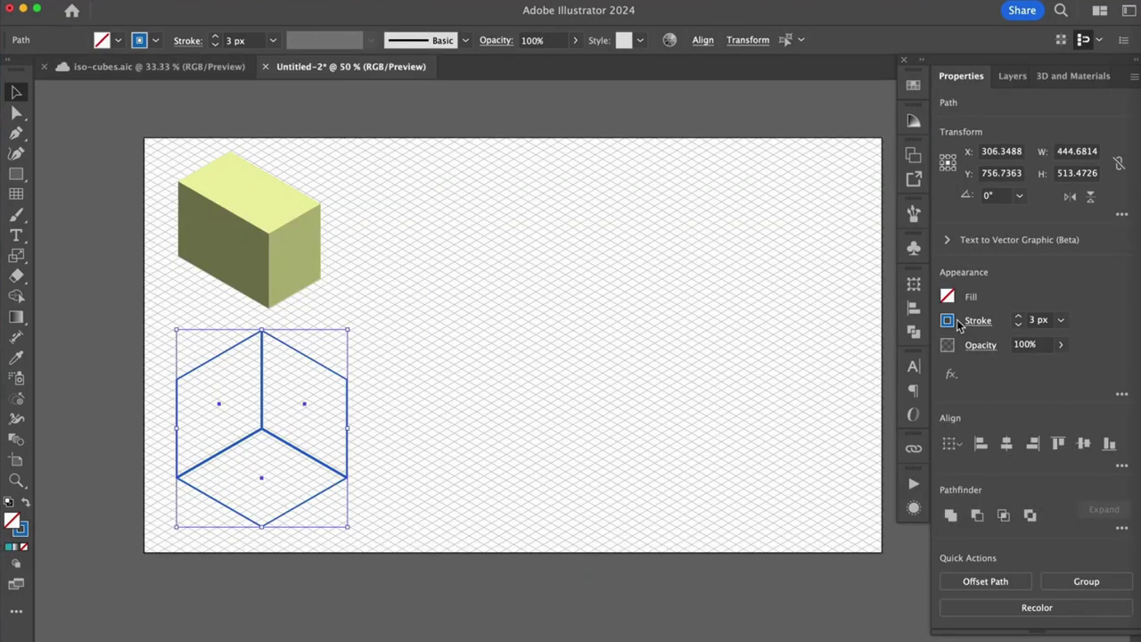
- Fill the cube with blue, pick a lighter tint from the Color Guide and save the tints as a swatch group
click(947, 320)
click(947, 296)
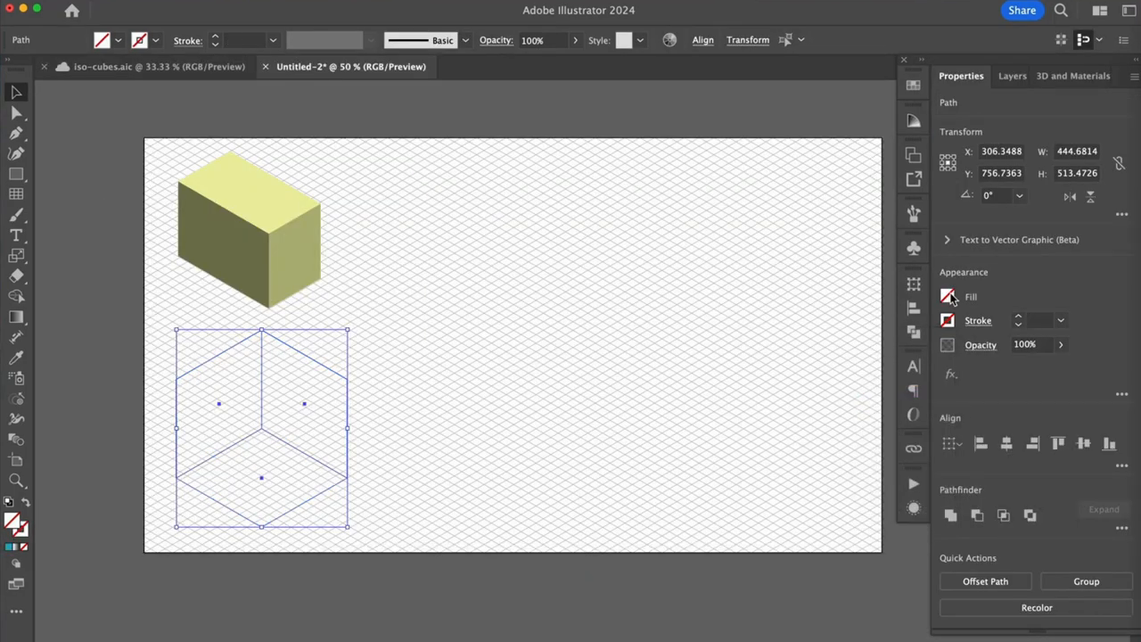
click(870, 368)
click(912, 120)
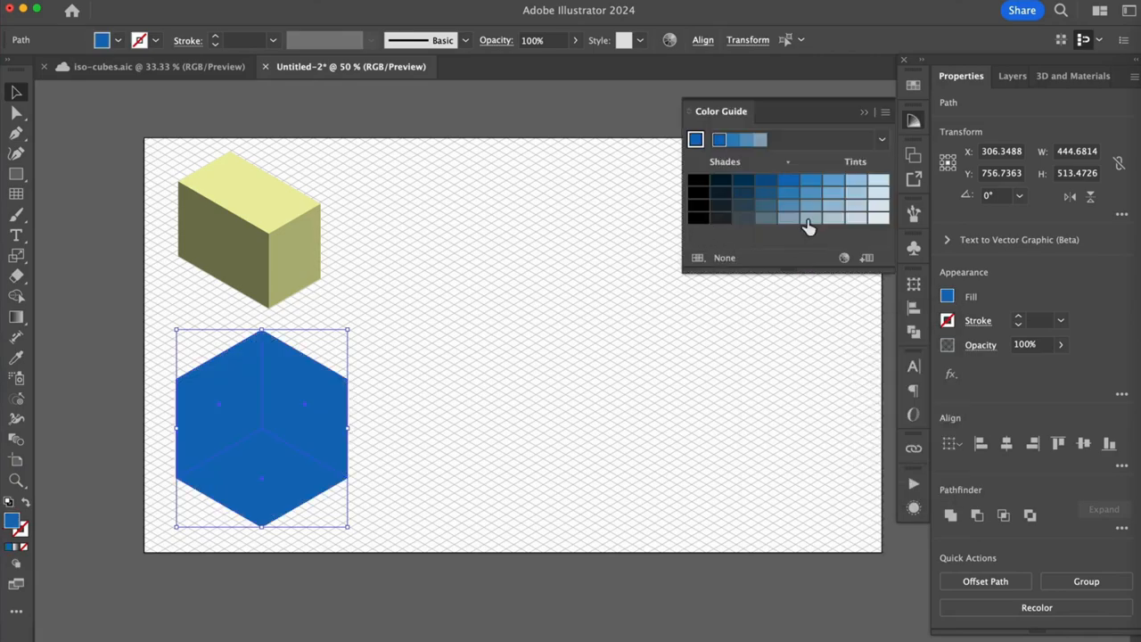
click(812, 194)
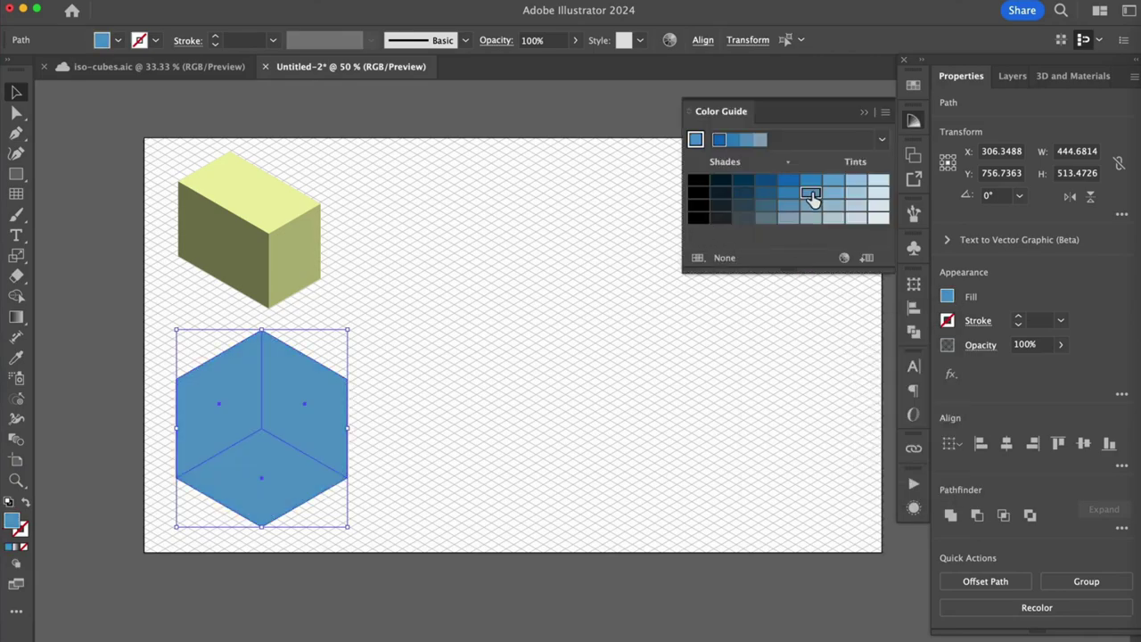
click(866, 258)
- Shade the right face dark blue and the left face a mid blue tint, then deselect
click(304, 401)
click(705, 194)
click(204, 384)
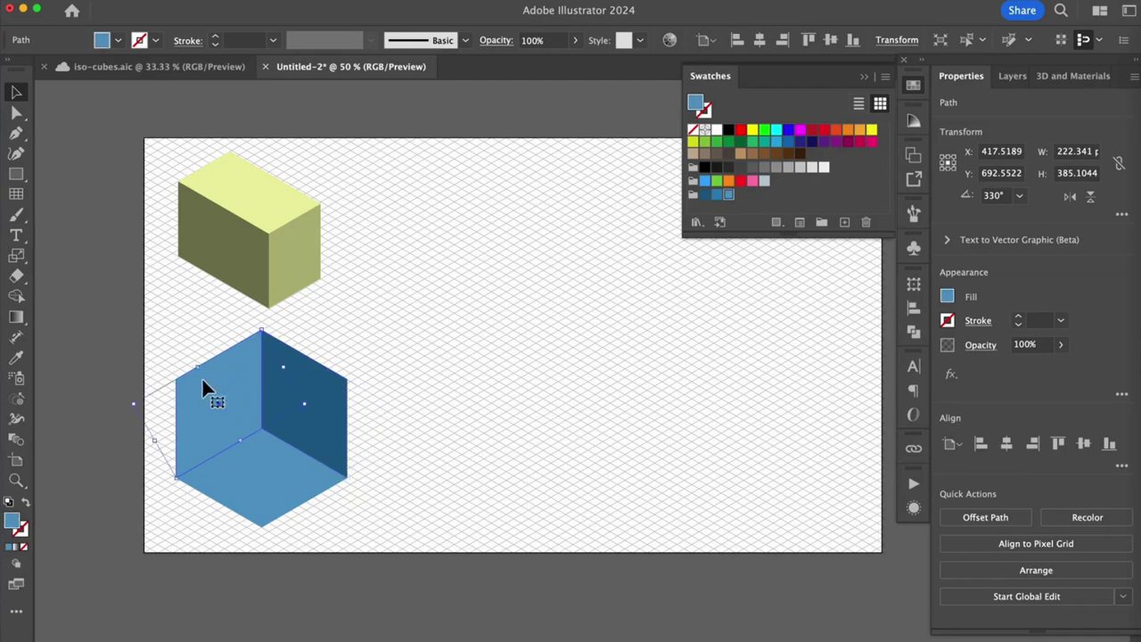
click(716, 194)
click(656, 455)
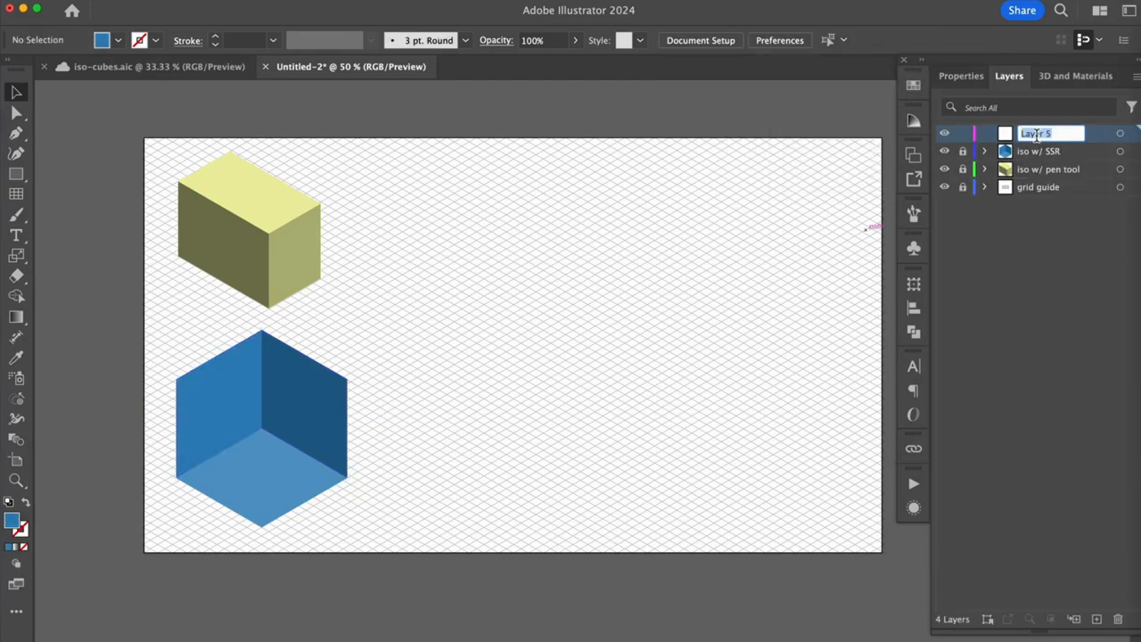
text(iso w/ 3D)
- Name the layer iso w/ 3D, draw a blue square and extrude it to 164 px depth at Isometric Right
key(Return)
key(m)
drag(594, 214, 732, 350)
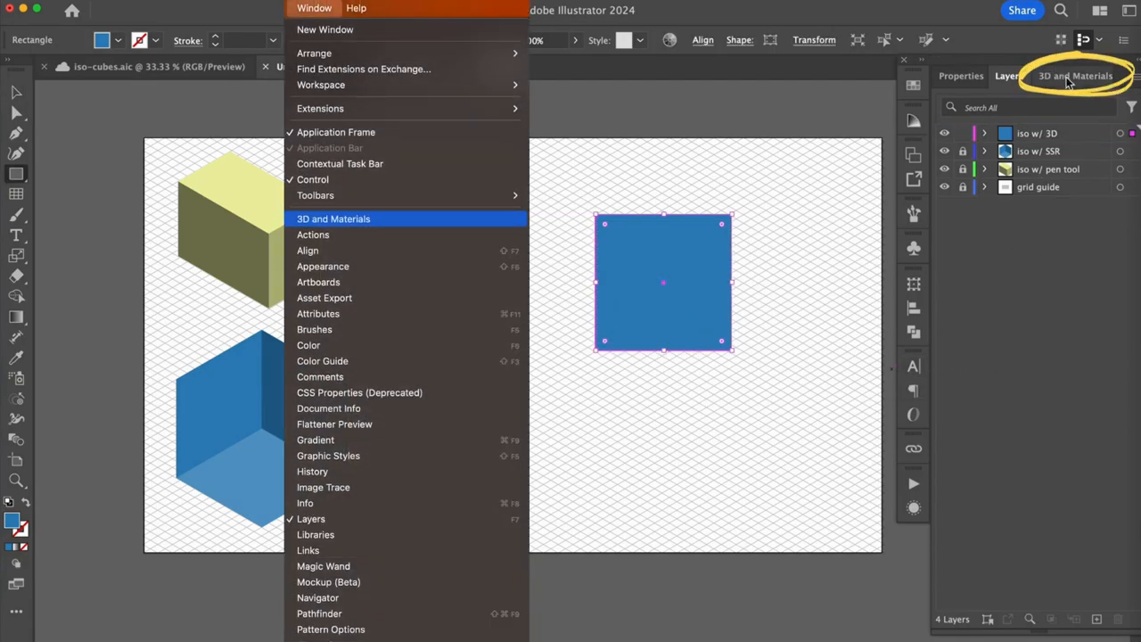
click(1070, 78)
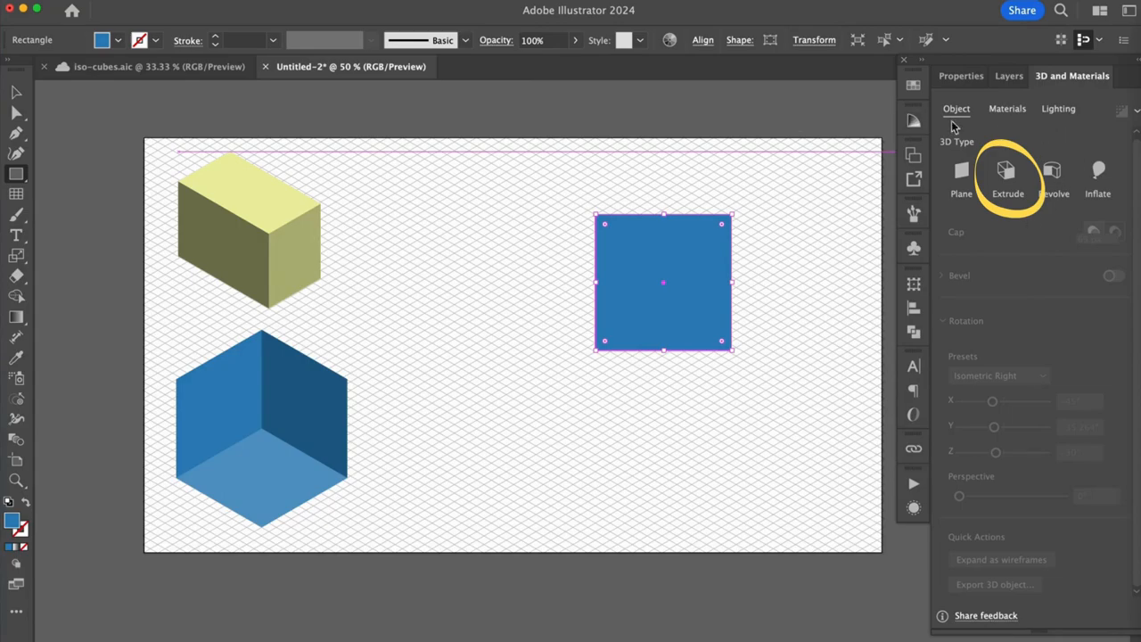
click(1005, 171)
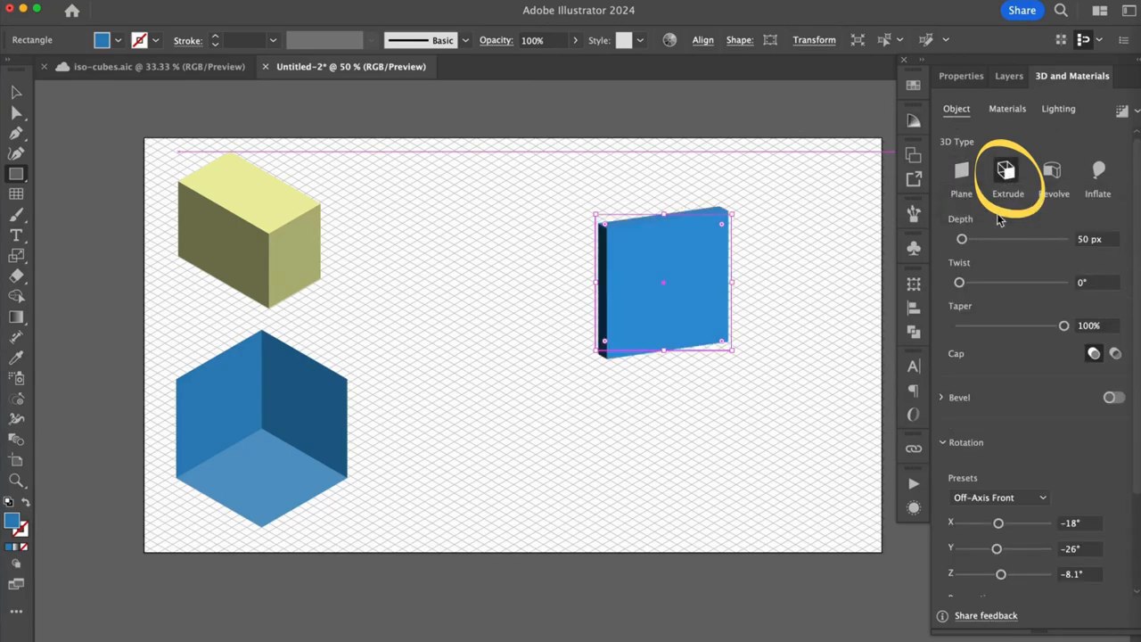
drag(962, 239, 971, 240)
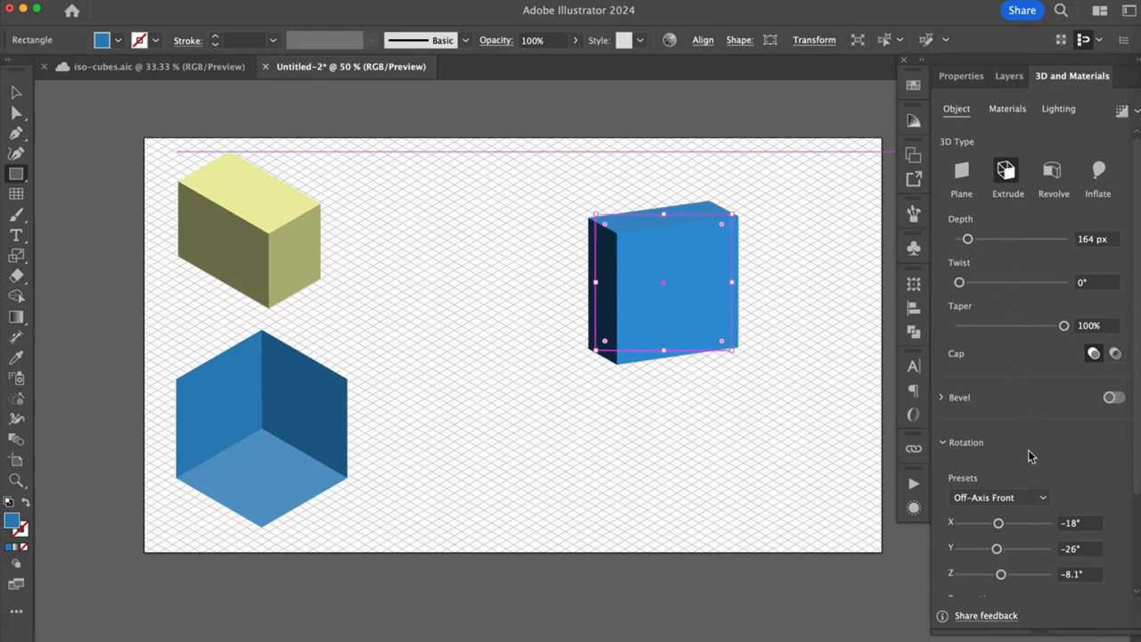
click(1043, 498)
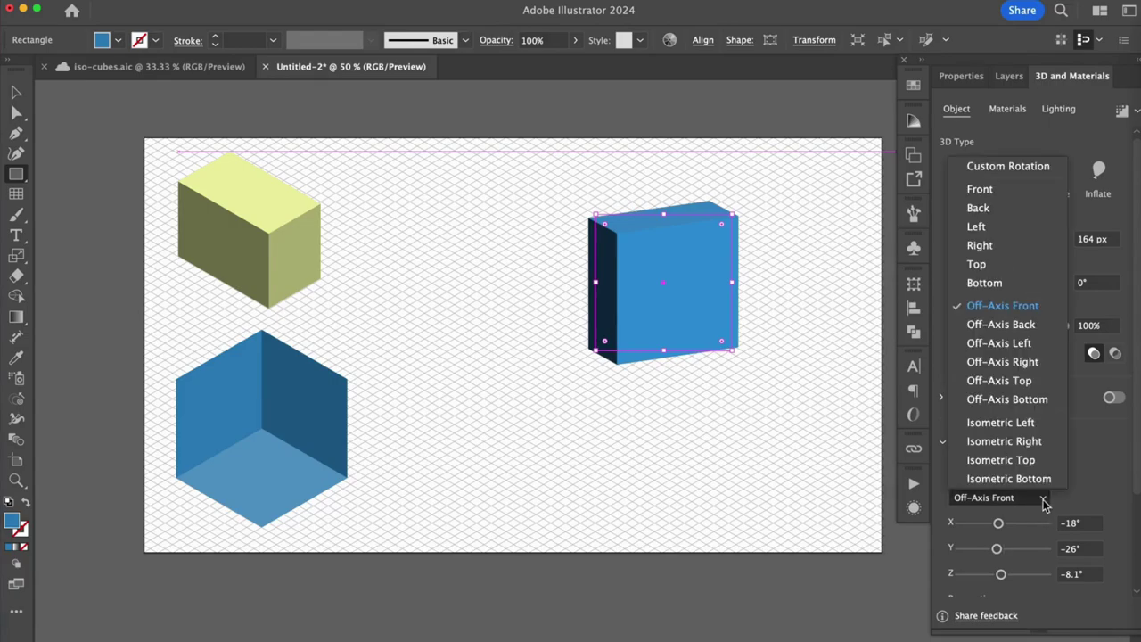
click(1003, 441)
- Reduce the extrusion to about 49 px and set the rotation preset to Isometric Top for a flat slab
key(v)
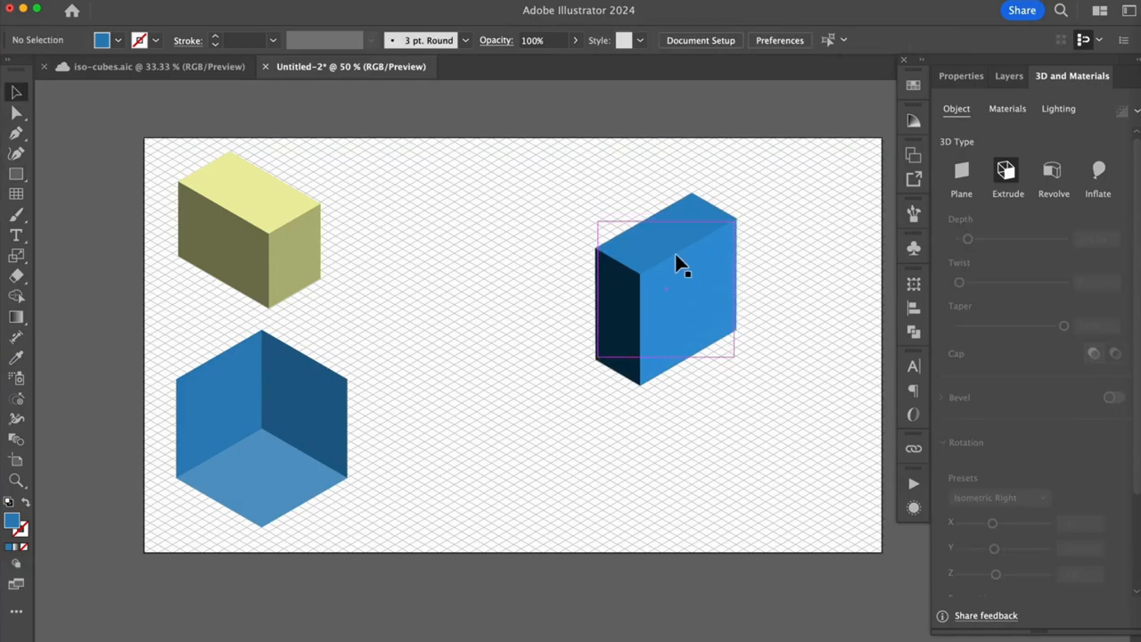
click(675, 262)
drag(968, 238, 962, 238)
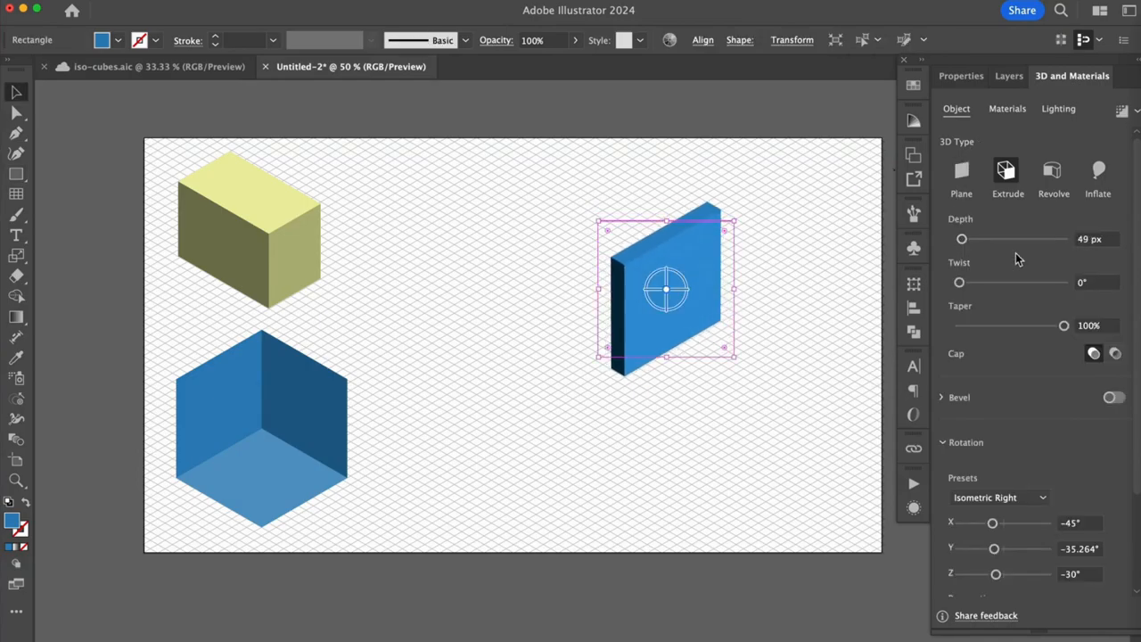
click(1041, 497)
click(1001, 421)
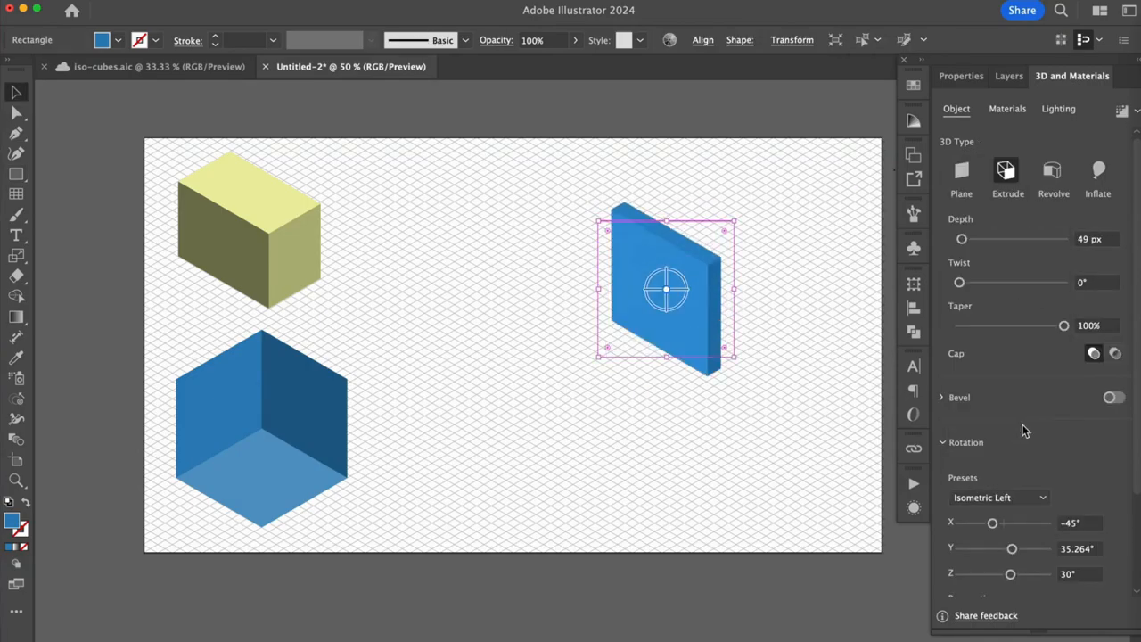
click(1043, 497)
click(1021, 460)
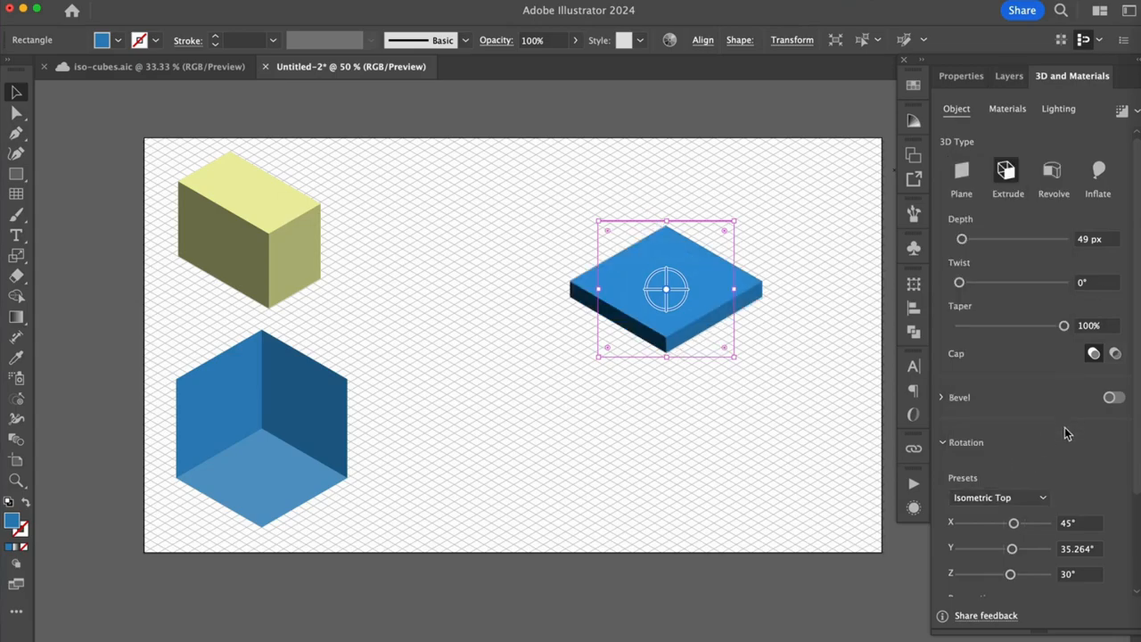
- Move the blue slab up beside the yellow box and deselect it
drag(699, 281, 508, 207)
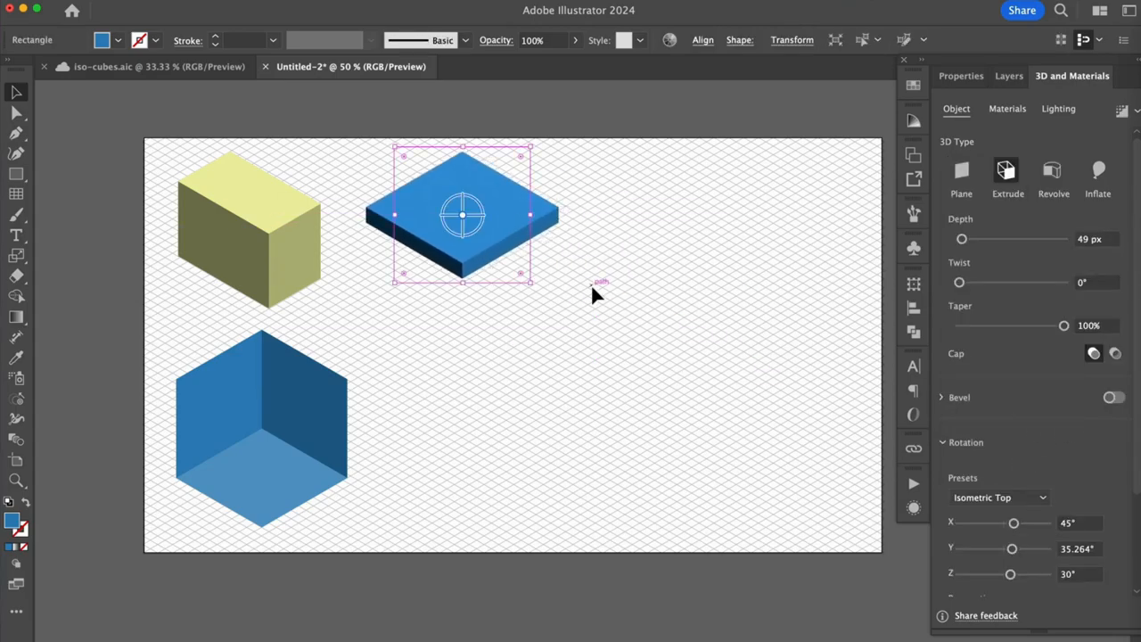
click(462, 325)
drag(16, 174, 89, 191)
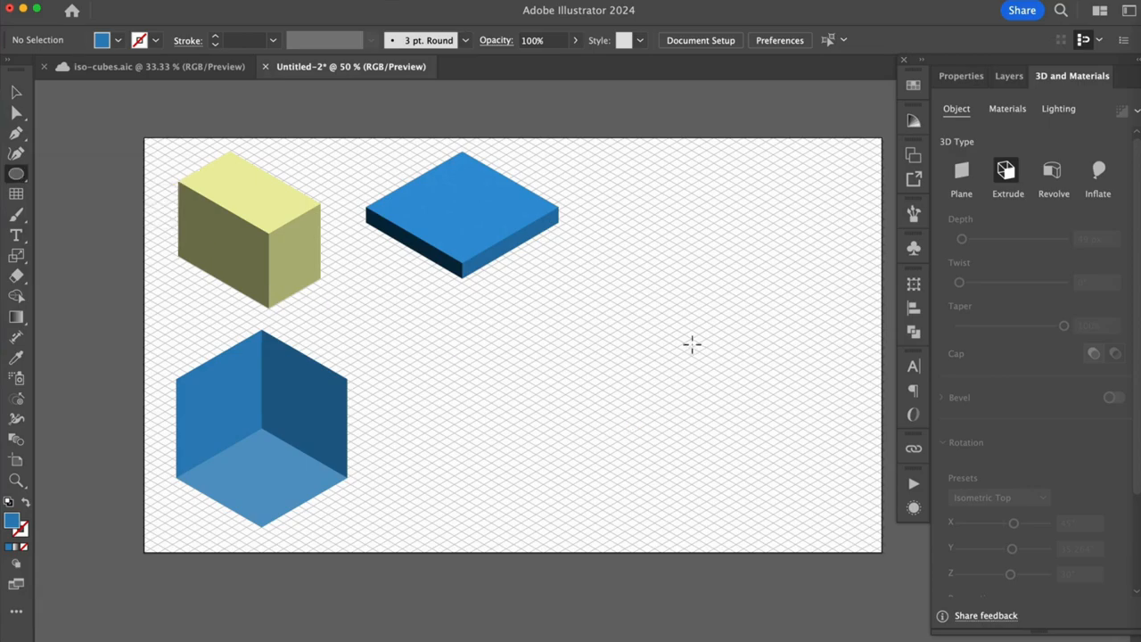
- Draw a circle right of centre and fill it with a purple swatch
mouse_move(657, 286)
mouse_down()
mouse_move(682, 332)
mouse_move(776, 403)
mouse_up()
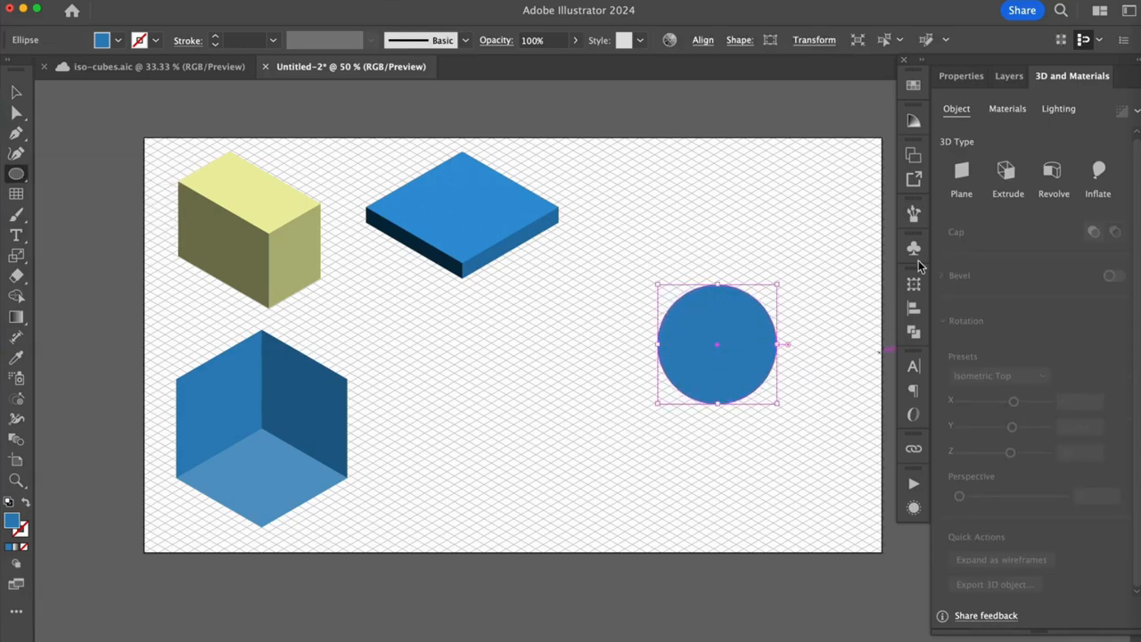
click(913, 85)
click(836, 142)
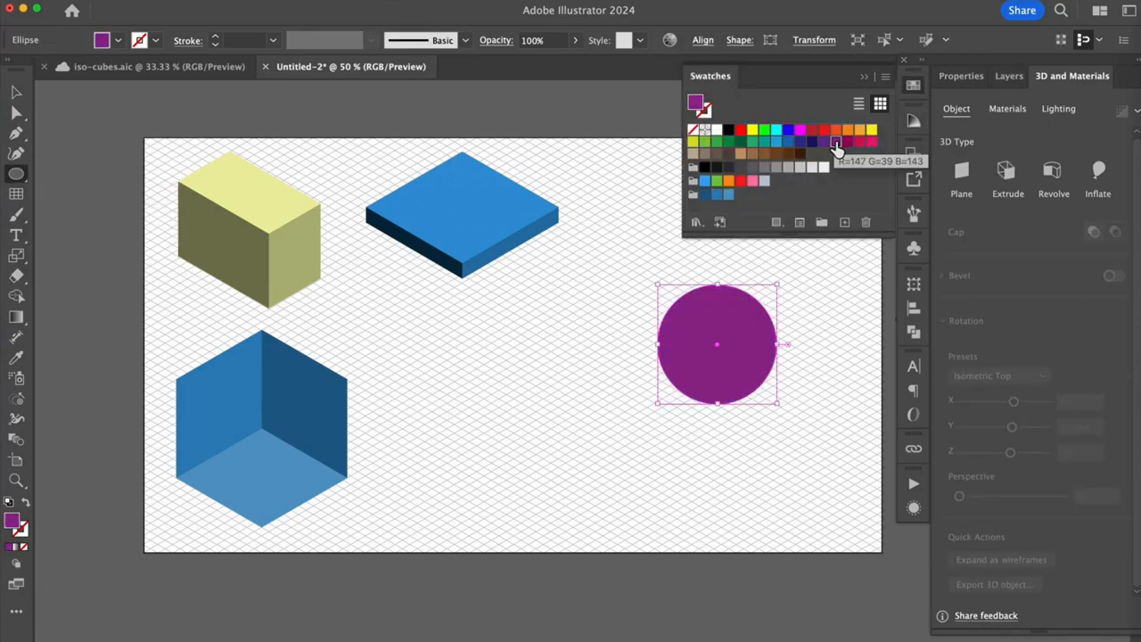
click(865, 78)
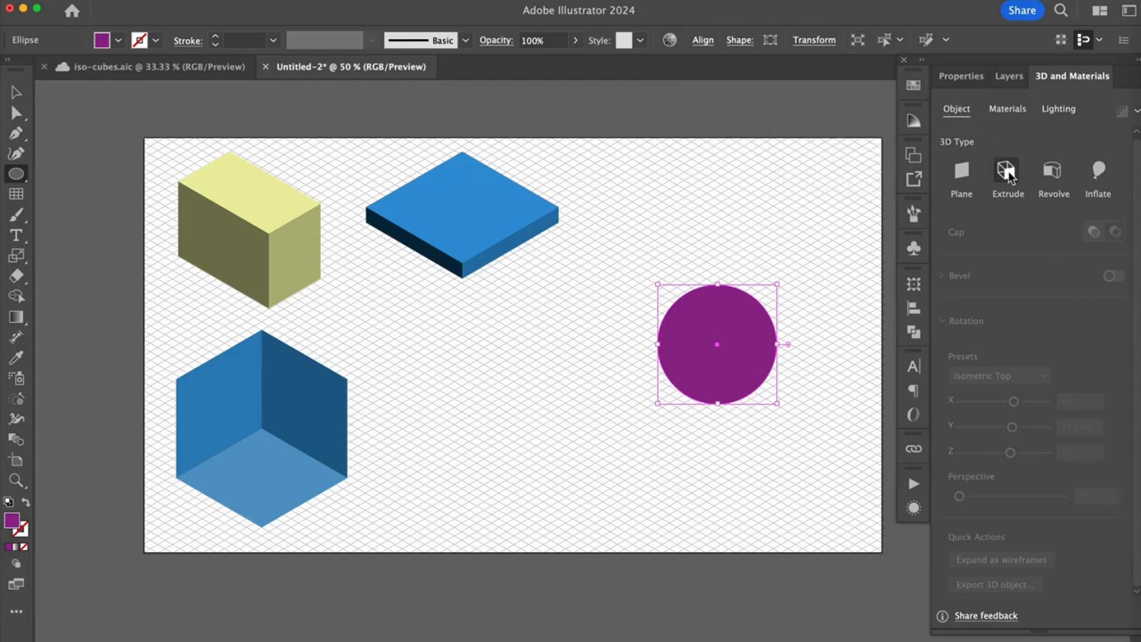
- Extrude the circle into a 179 px cylinder and rotate it to the Isometric Right preset
click(1006, 170)
drag(969, 241, 972, 244)
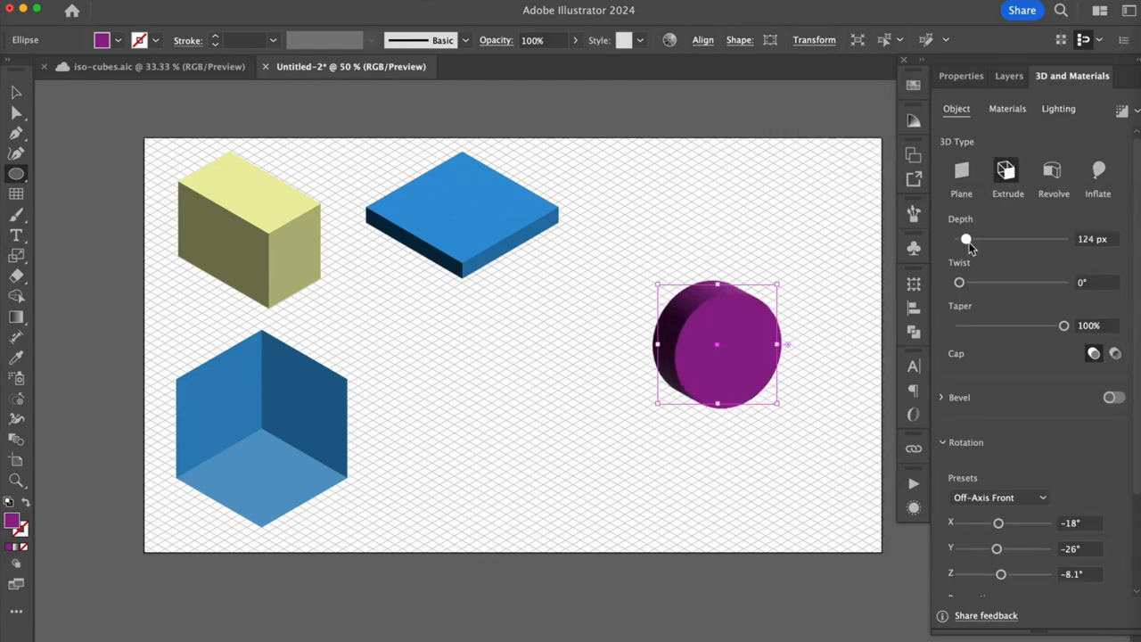
click(1042, 497)
click(1014, 424)
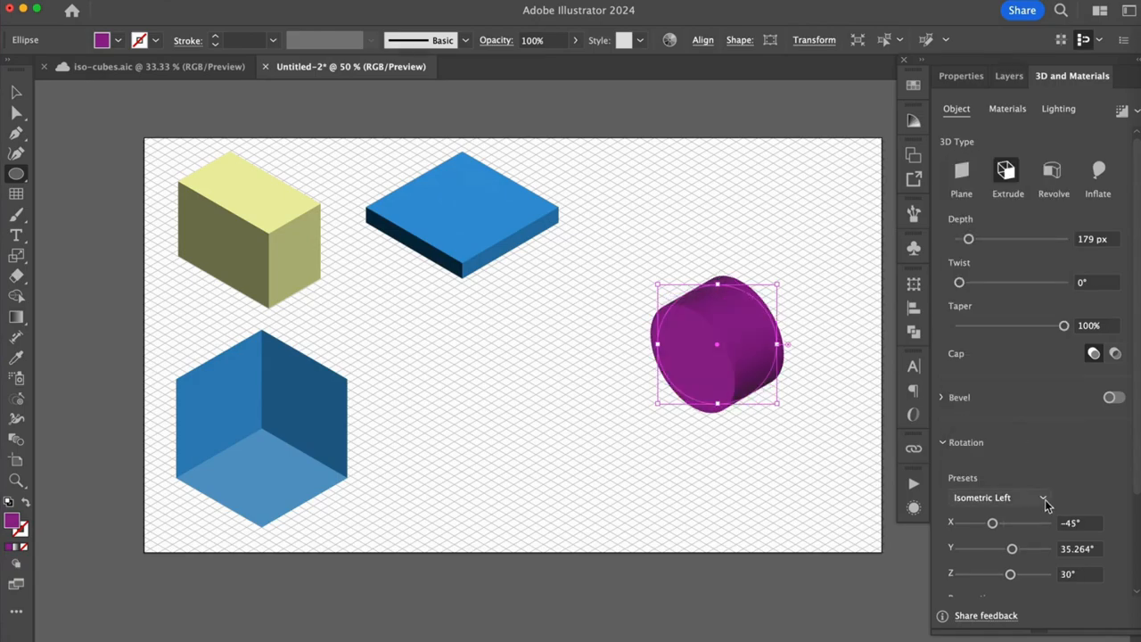
click(1042, 498)
click(1021, 438)
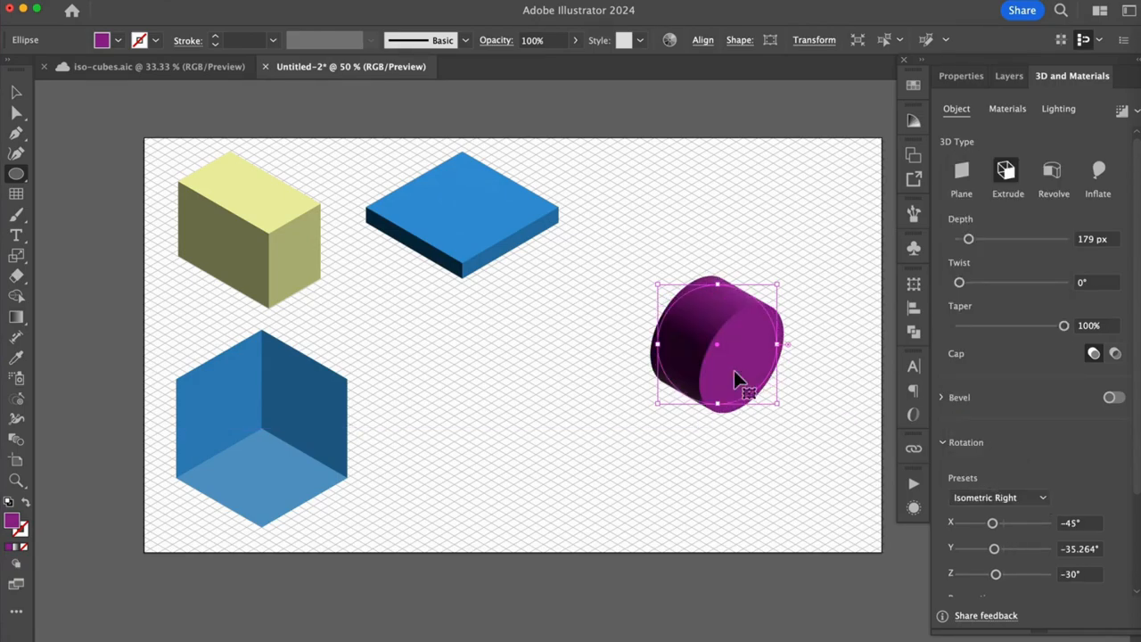
- Shorten the cylinder to 69 px depth and place it on the yellow box's right face
key(v)
drag(756, 383, 468, 421)
drag(968, 239, 962, 241)
drag(429, 381, 299, 257)
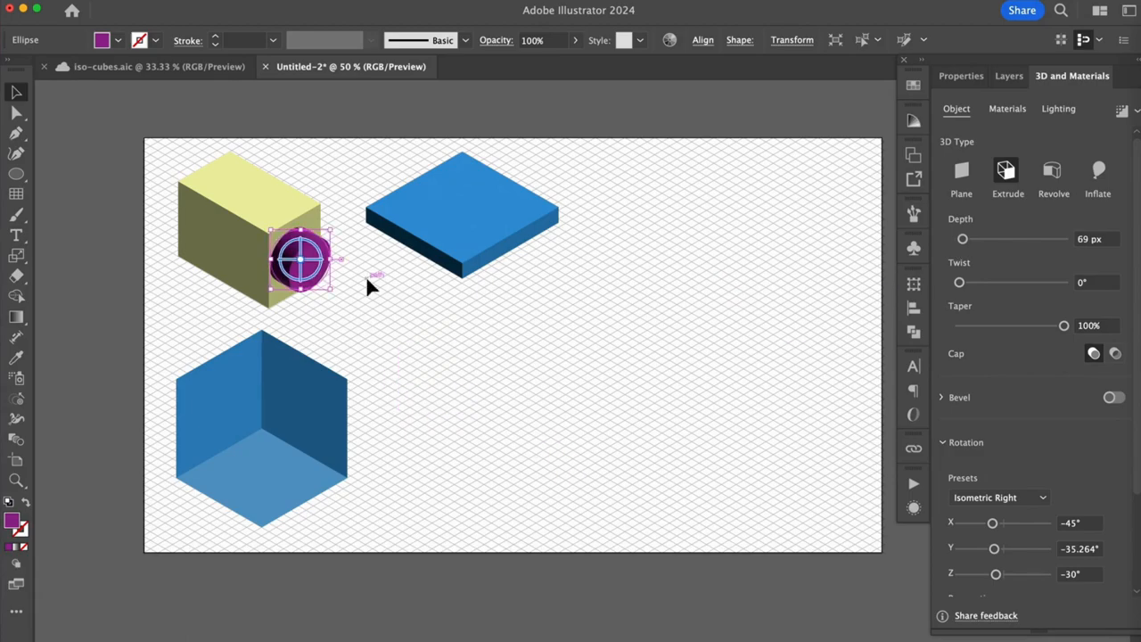
click(410, 294)
- Draw a tall orange rectangle and round its top corners into an arch with Direct Selection
key(m)
drag(640, 308, 712, 473)
click(15, 114)
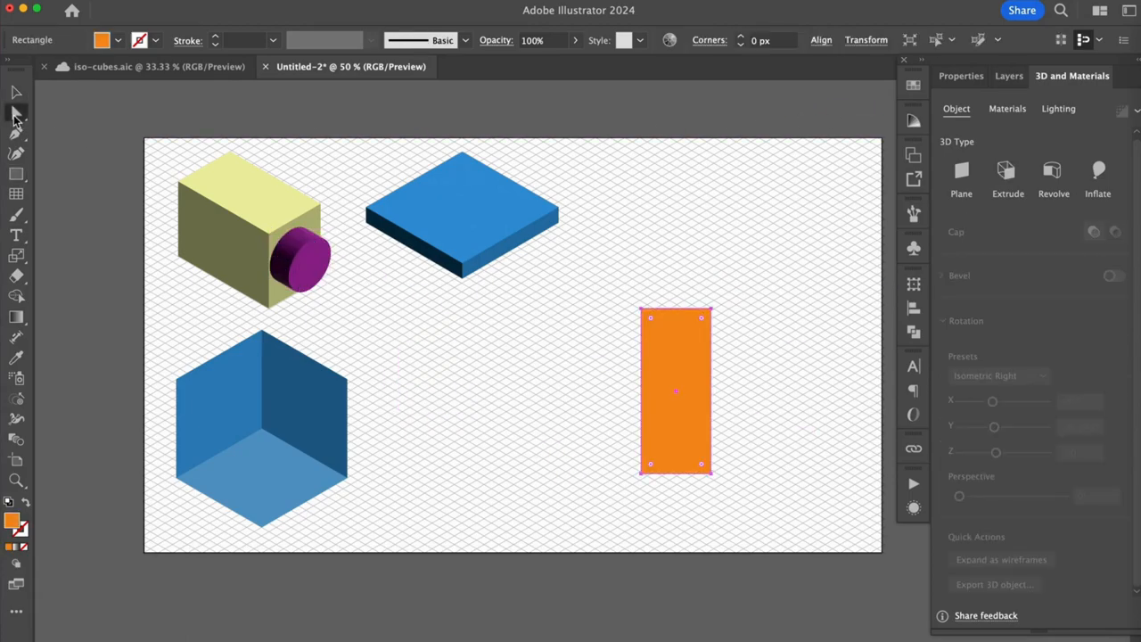
click(778, 319)
mouse_move(628, 294)
mouse_down()
mouse_move(709, 323)
mouse_move(702, 381)
mouse_up()
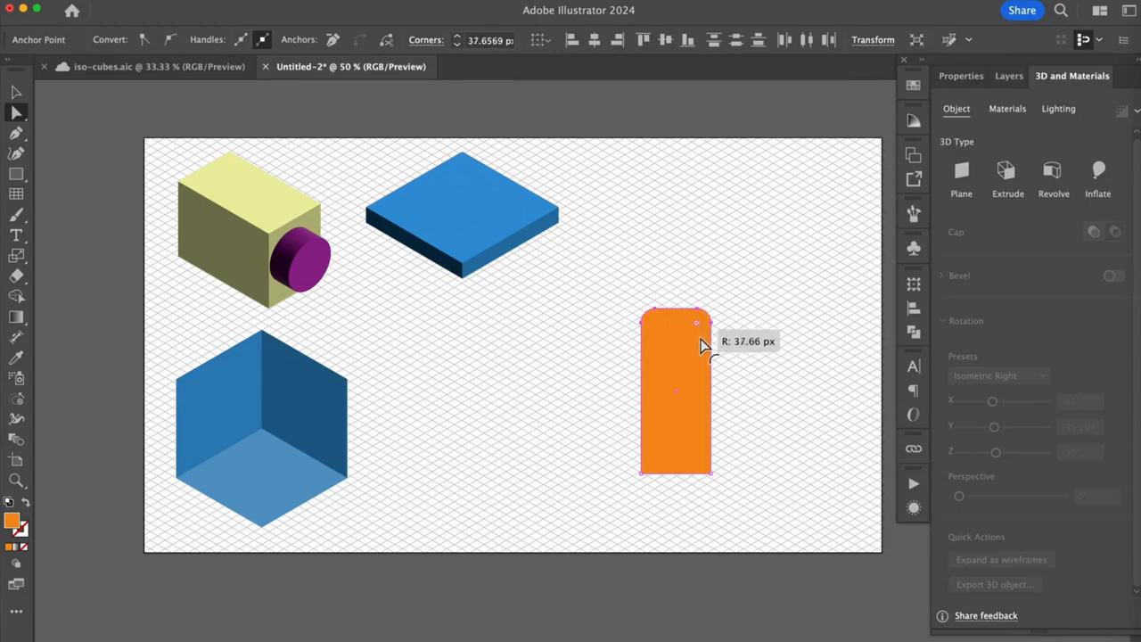
click(828, 407)
click(680, 416)
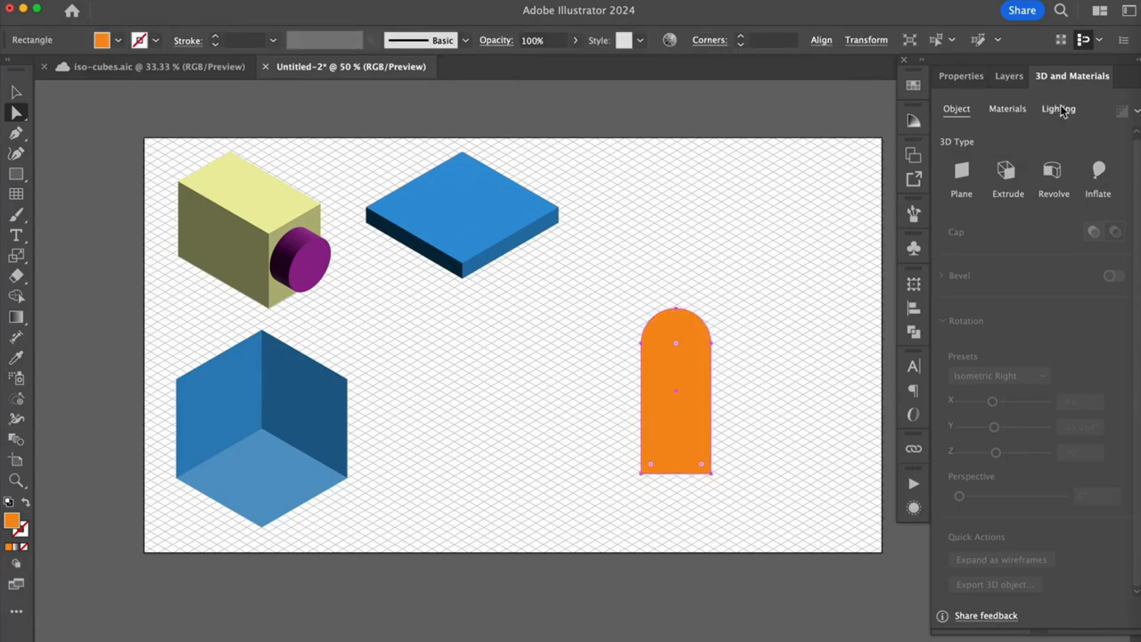
- Extrude the arch to 66 px depth at Isometric Left and place it on the yellow box's left face
click(1009, 176)
drag(961, 239, 963, 240)
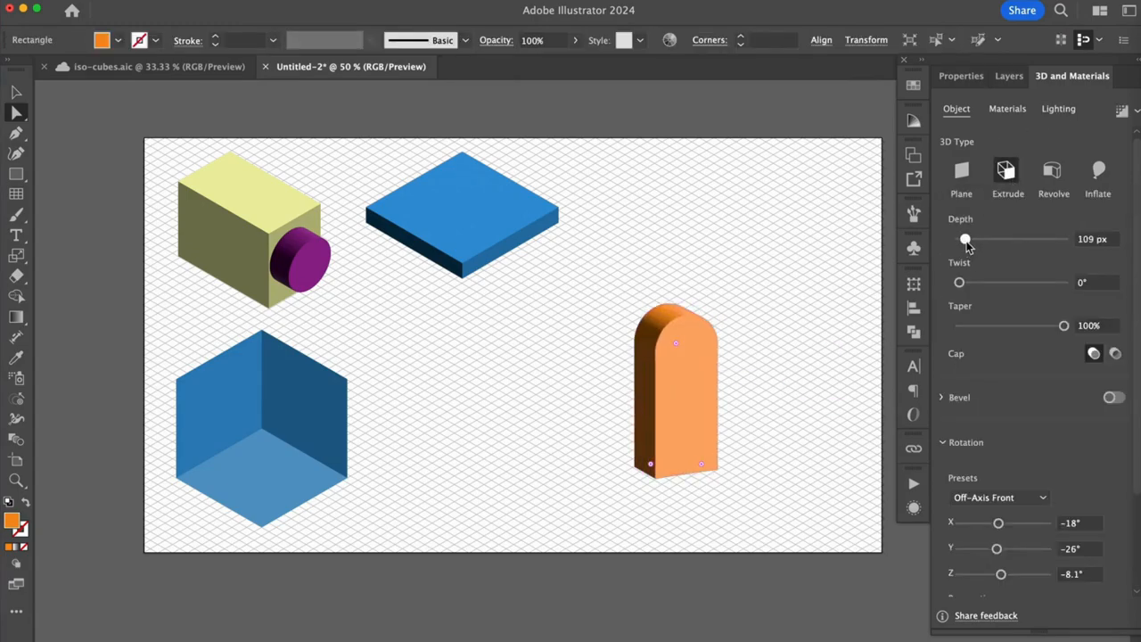
click(998, 497)
click(1005, 420)
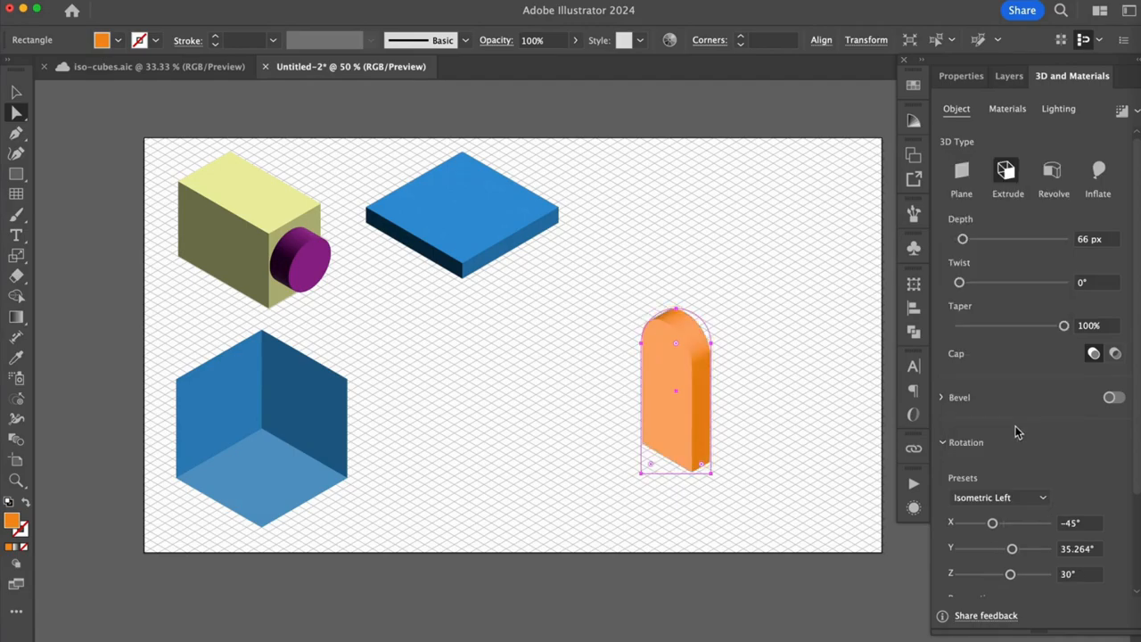
key(v)
mouse_move(682, 410)
mouse_down()
mouse_move(313, 439)
mouse_move(305, 458)
mouse_move(223, 284)
mouse_up()
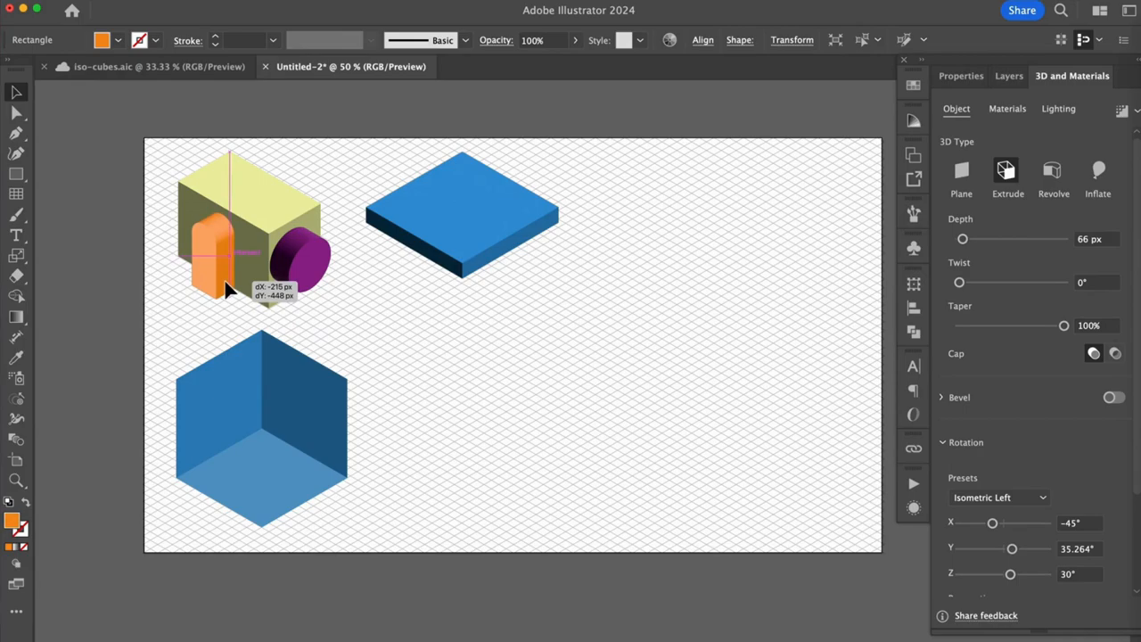
click(669, 413)
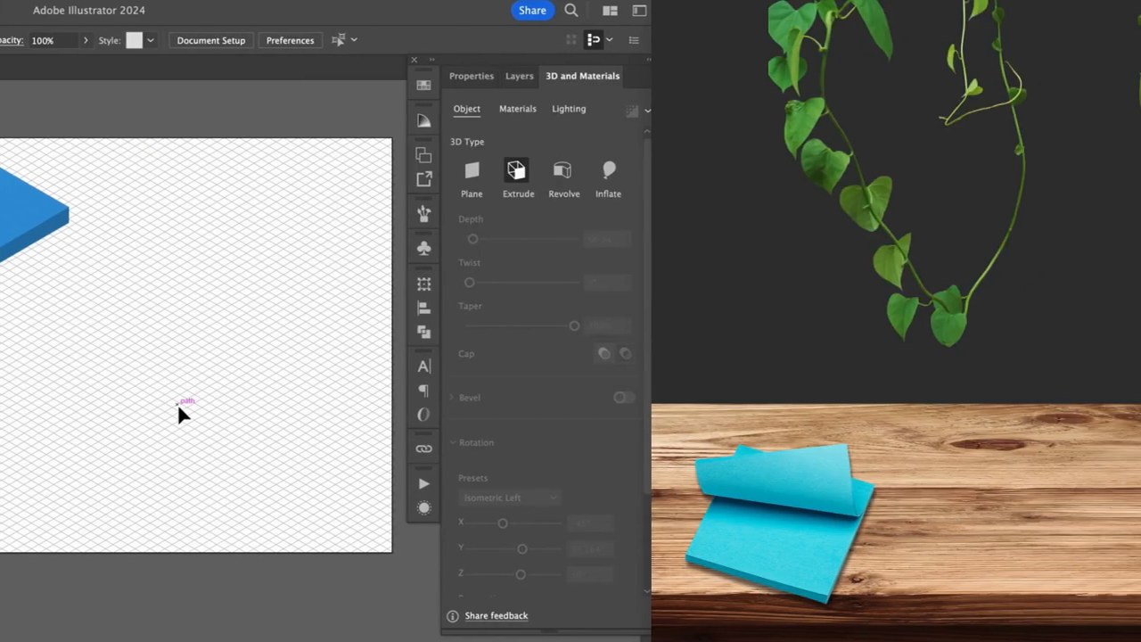